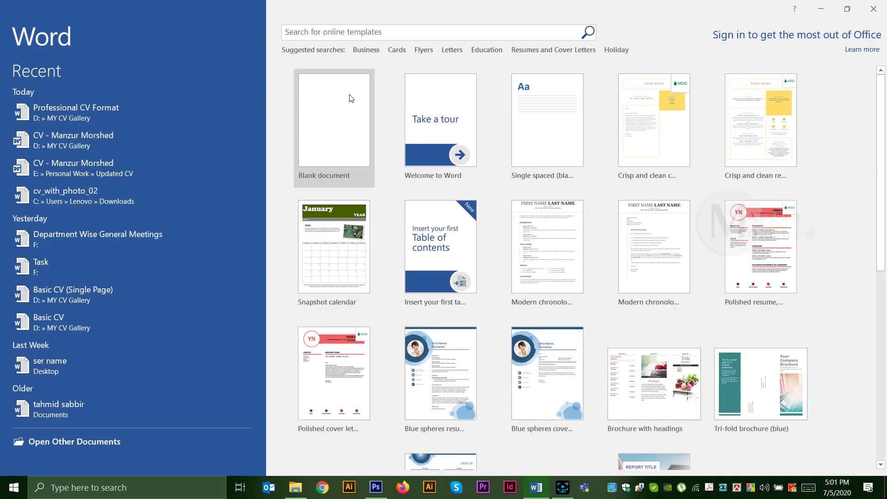
Step: Create a new blank document from the Word start screen
left_click(349, 122)
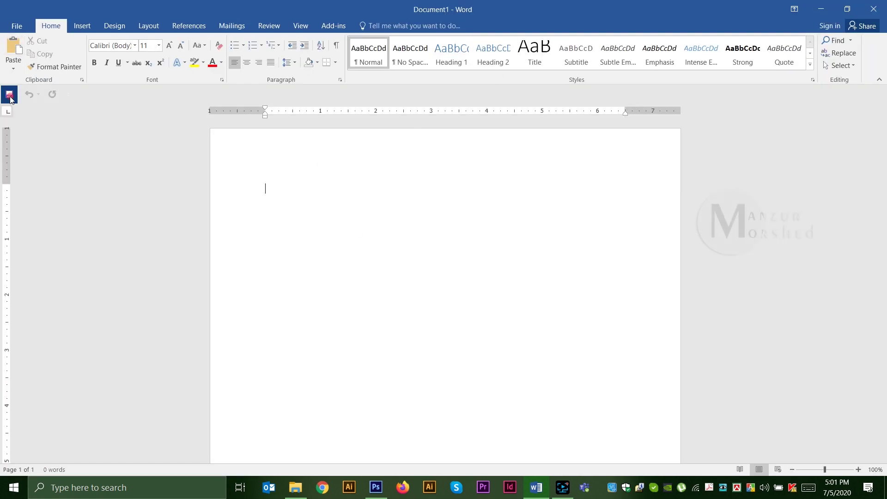
Step: Save the blank document as 'Standard CV Format Creation' in D:\MY CV Gallery
left_click(9, 94)
left_click(127, 176)
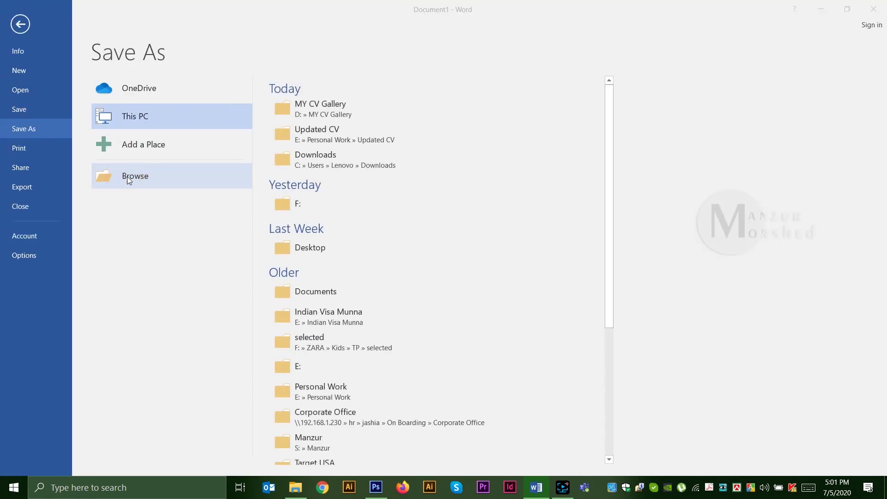
scroll(22, 162, "down", 2)
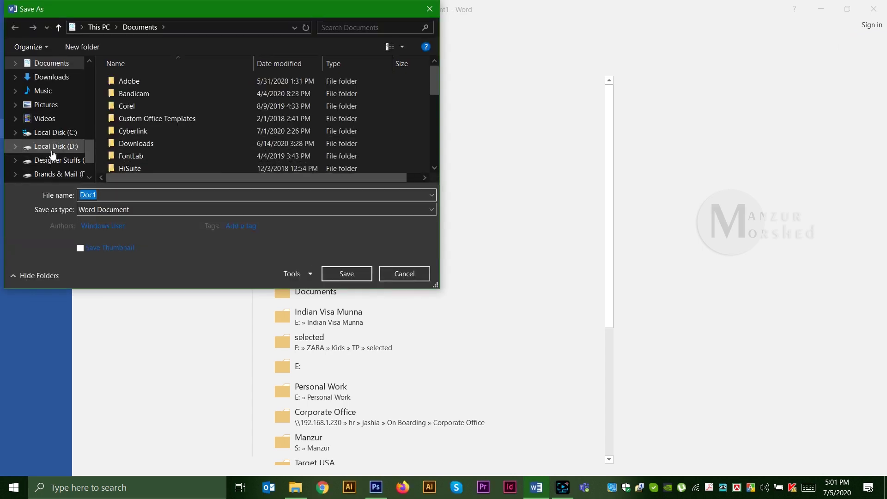
left_click(51, 146)
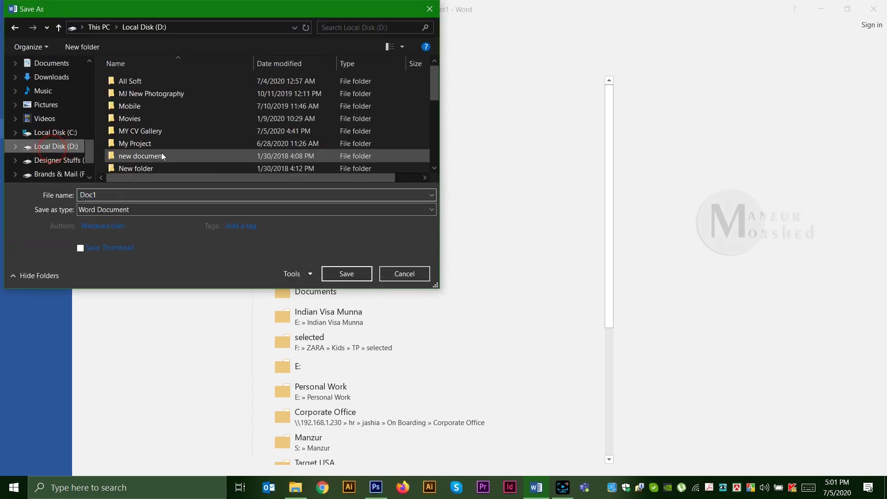
double_click(169, 129)
double_click(105, 197)
type("Standard CV Format")
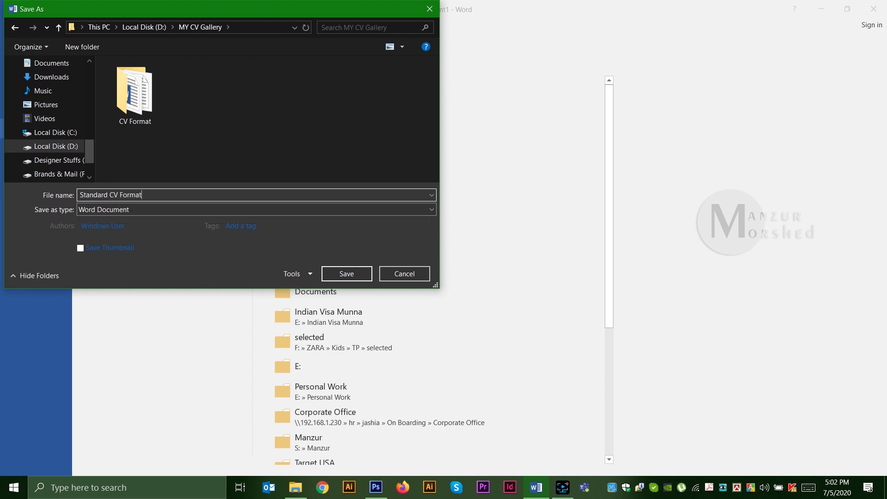
type(" Creation")
key("Return")
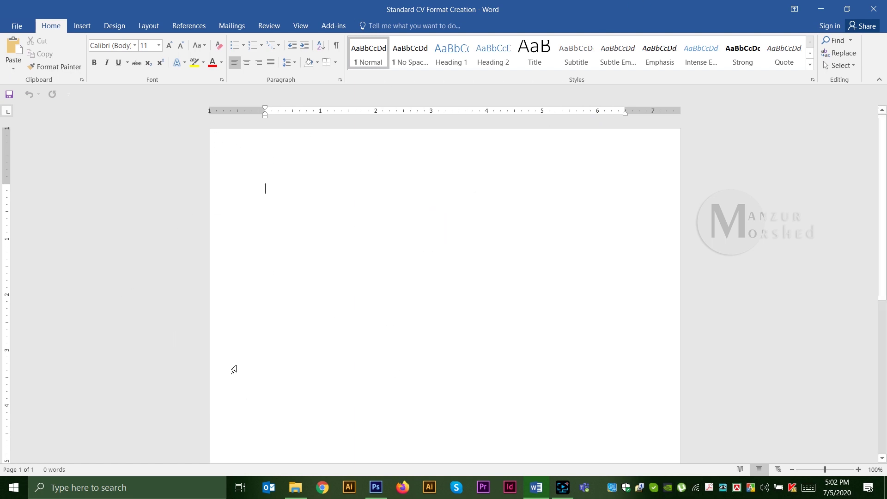
Step: Set the paper size to A4 in Page Setup
left_click(148, 26)
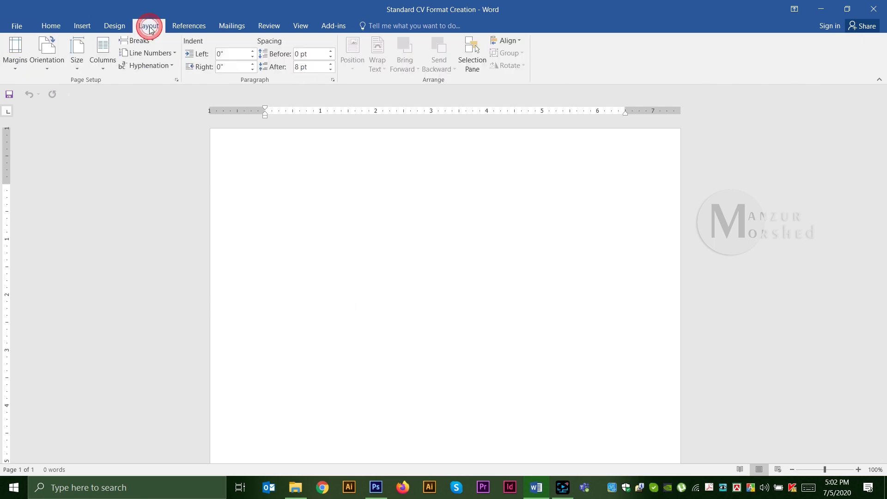
left_click(176, 80)
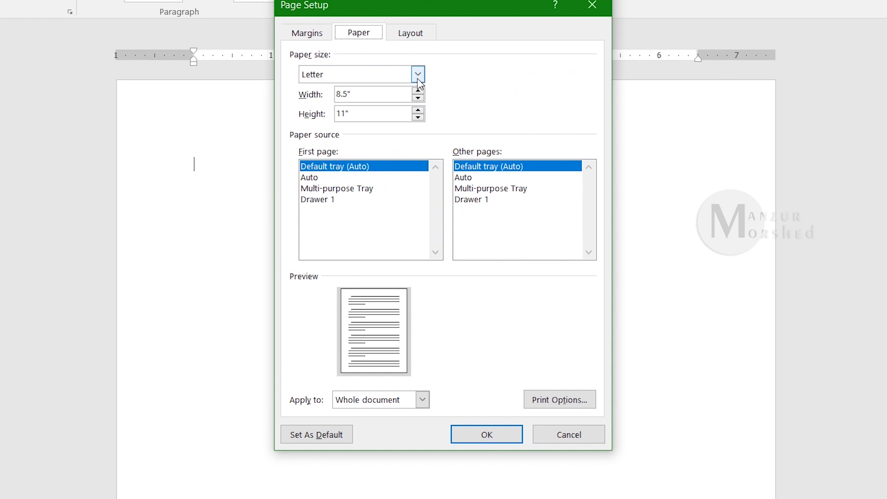
left_click(418, 74)
left_click_drag(418, 98, 418, 114)
left_click(326, 111)
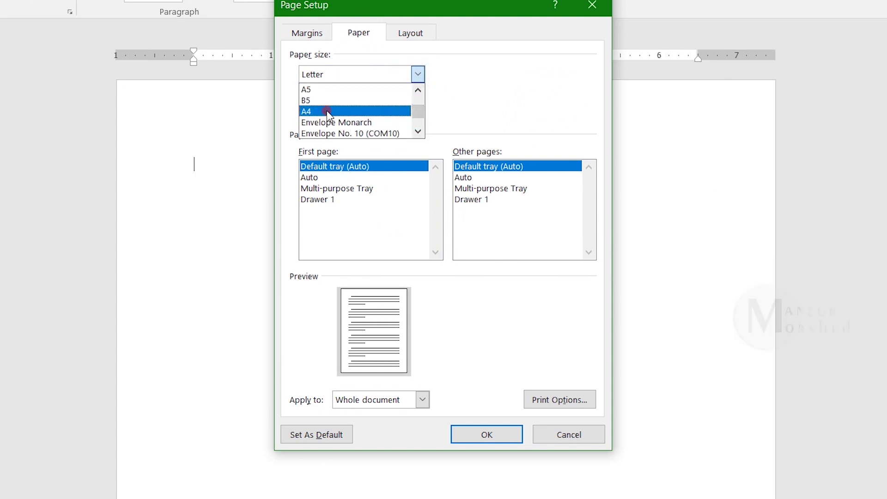
Step: Set margins to 0.8" top, bottom and right and 1.25" left, and apply them
left_click(307, 33)
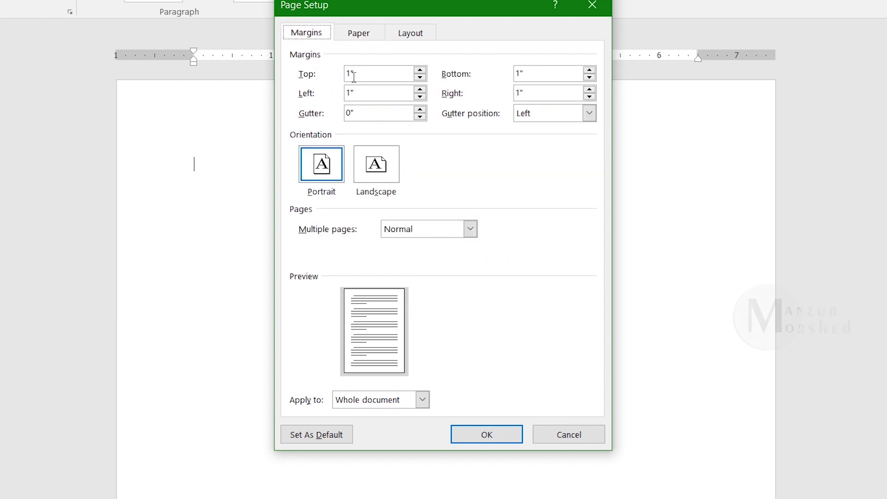
key("Tab")
key("Tab")
type("1.25")
key("Tab")
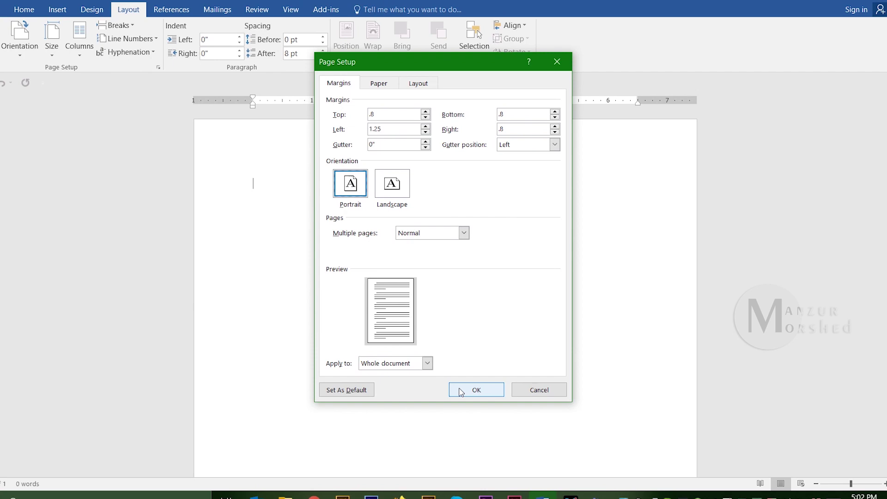
left_click(461, 392)
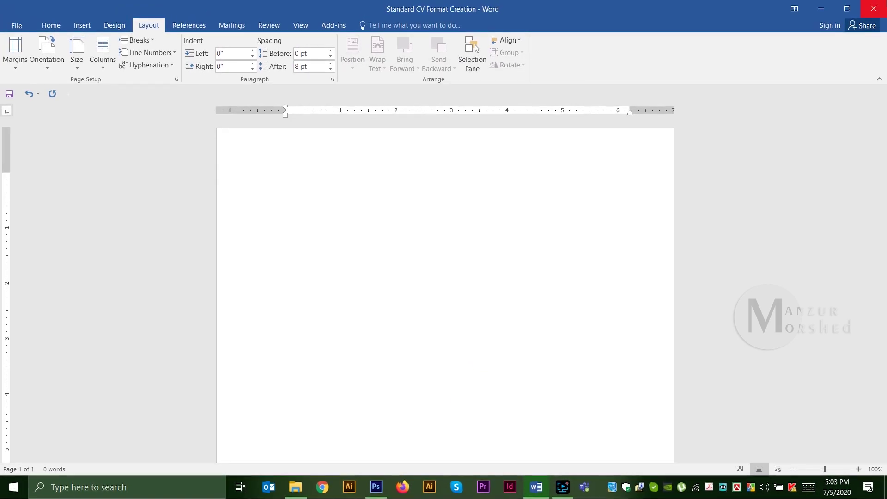
Step: Type the header lines: 'Curriculum Vite', 'Of', the candidate's name, e-mail and two-line address
type("Curriculum Vite")
key("Return")
type("Of")
key("shift+Return")
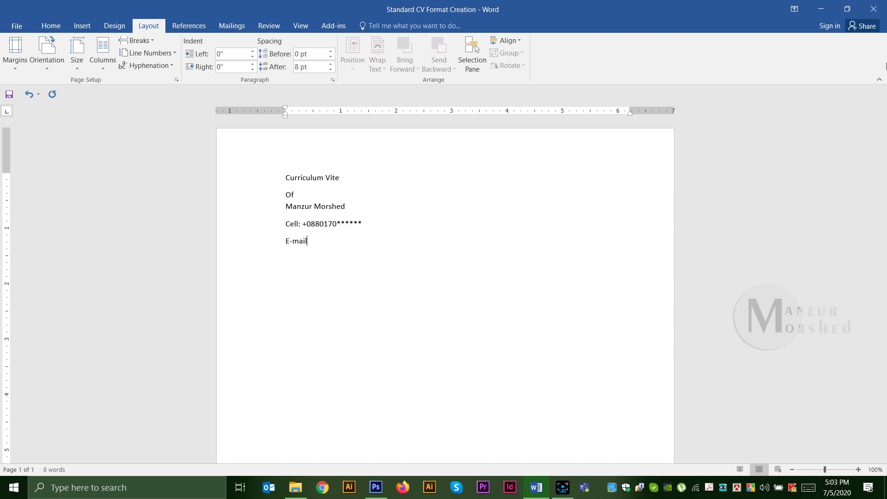
key("shift+Return")
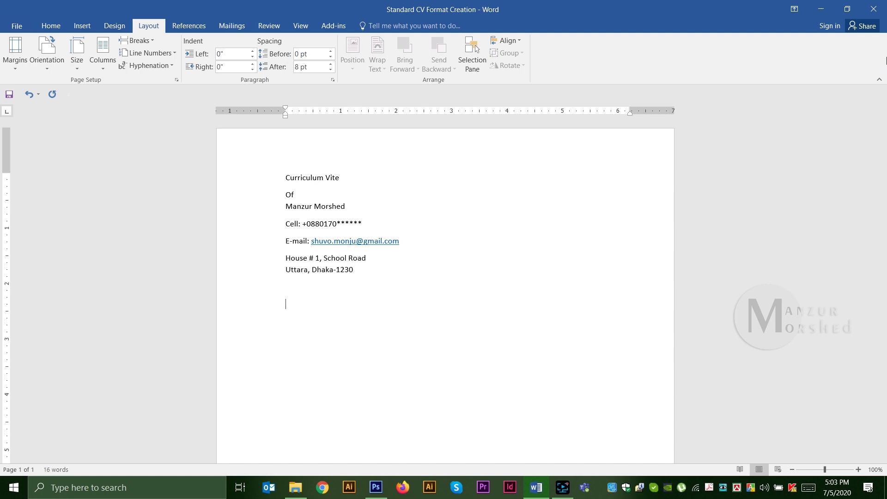
Step: Select all of the header text
key("ctrl+a")
left_click_drag(244, 175, 237, 305)
left_click(429, 337)
key("ctrl+a")
Step: Give the header paragraphs single line spacing with 0 pt spacing after
right_click(293, 188)
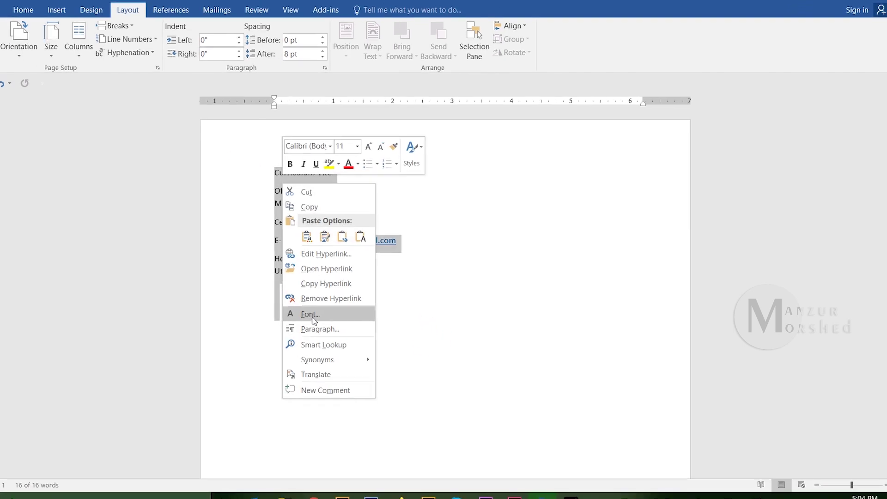
left_click(318, 328)
left_click(469, 261)
left_click(466, 278)
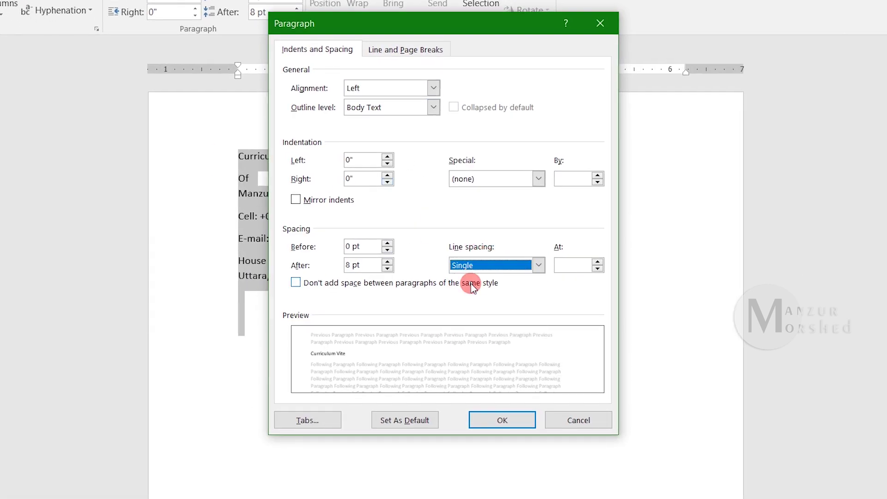
left_click_drag(370, 265, 347, 265)
type("0")
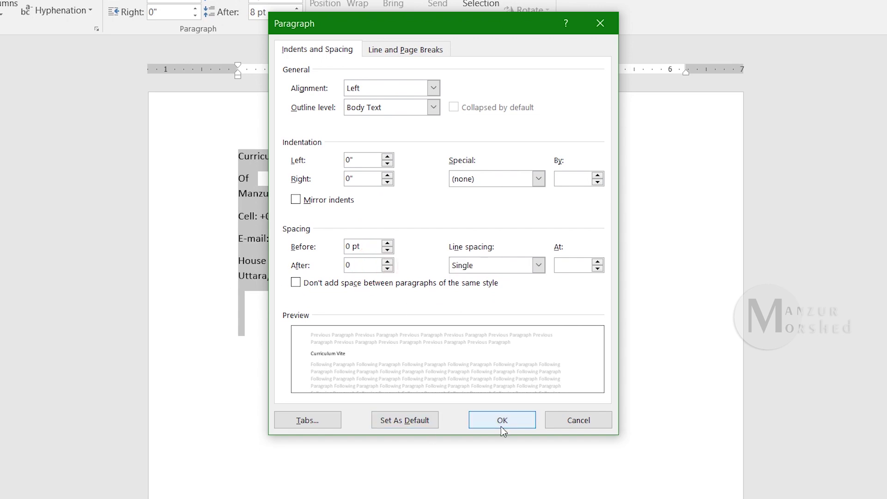
left_click(502, 428)
left_click(485, 317)
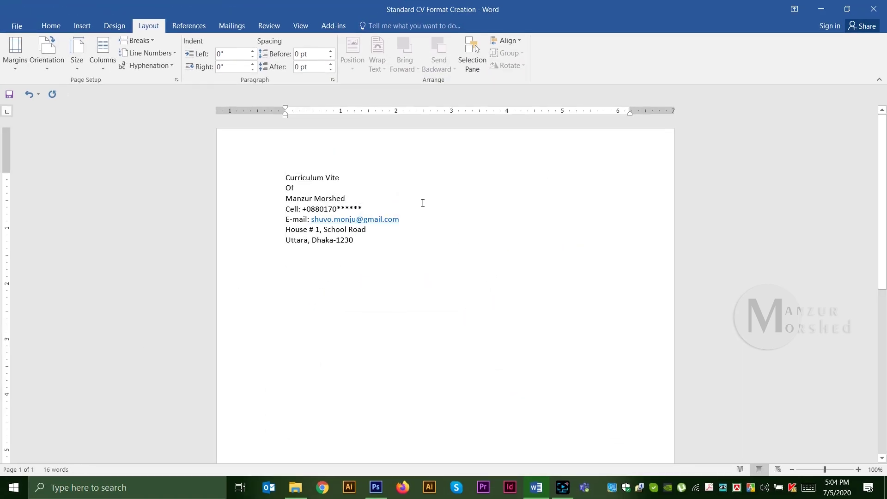
left_click(365, 329)
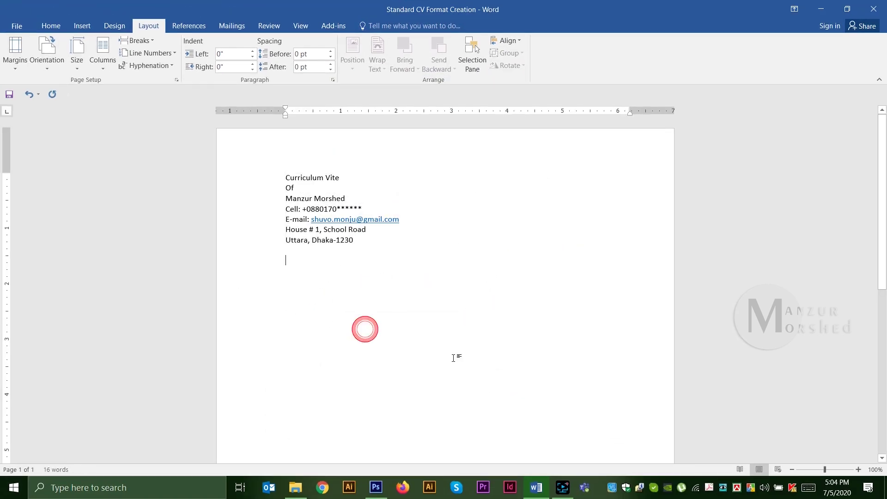
Step: Set the whole header in Century Gothic
left_click(51, 25)
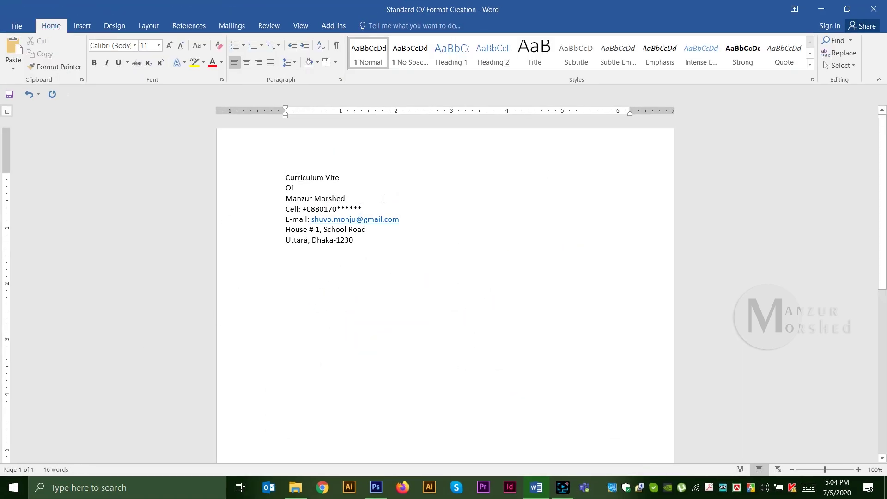
key("ctrl+a")
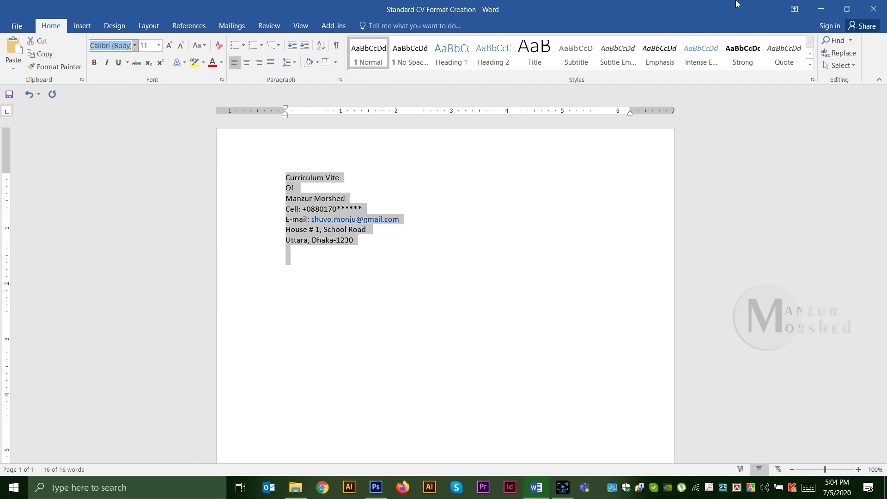
left_click(134, 46)
scroll(160, 139, "down", 3)
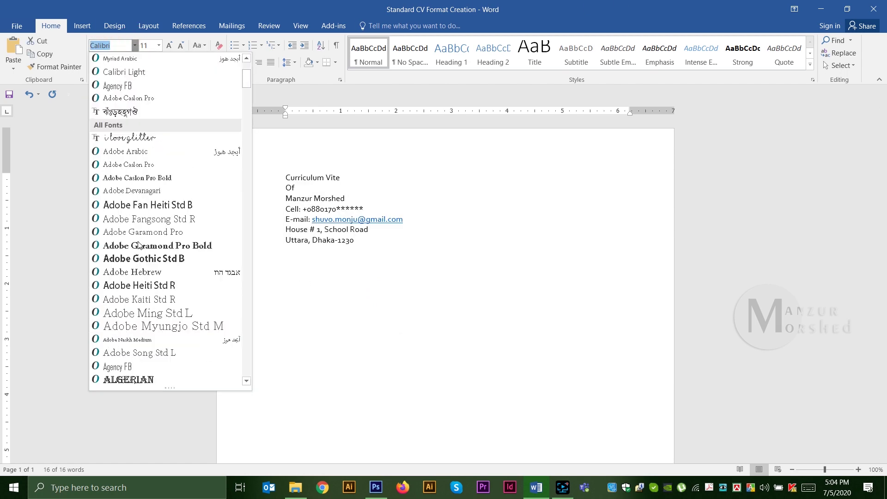
type("Century Gothi")
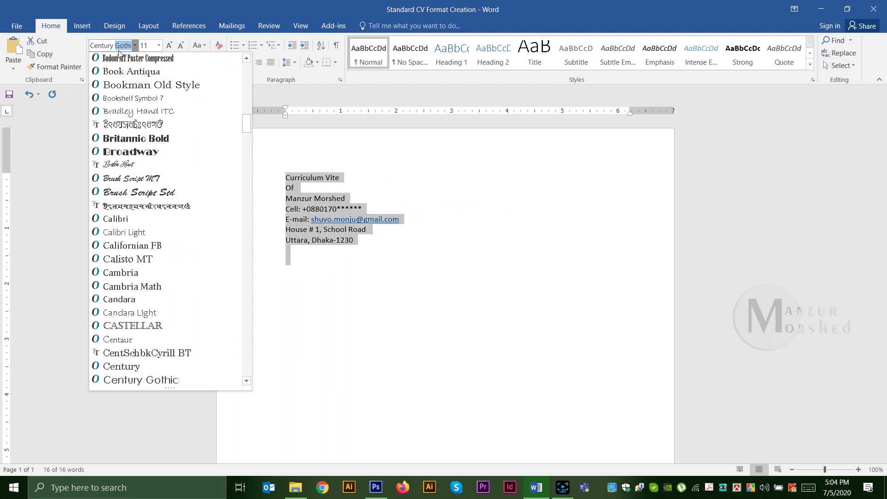
key("Return")
left_click(296, 290)
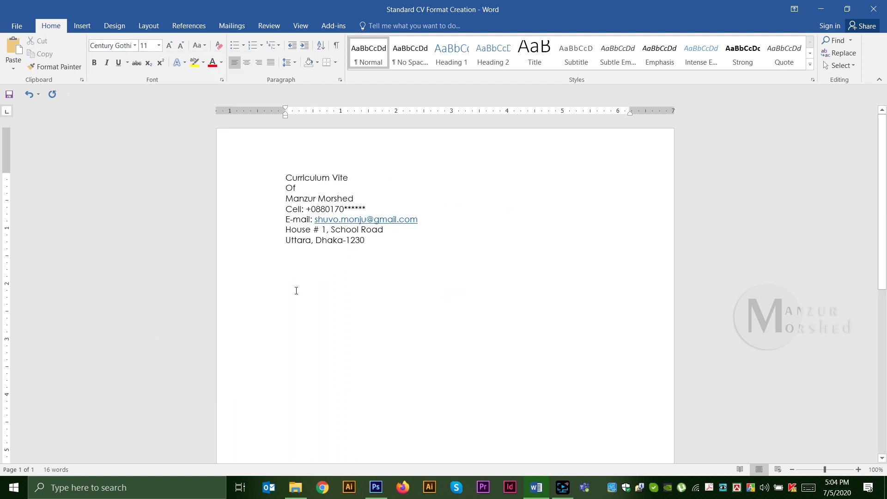
Step: Insert a one-cell table below the header and start typing the Career Objective heading
left_click(284, 274)
left_click(81, 26)
left_click(86, 53)
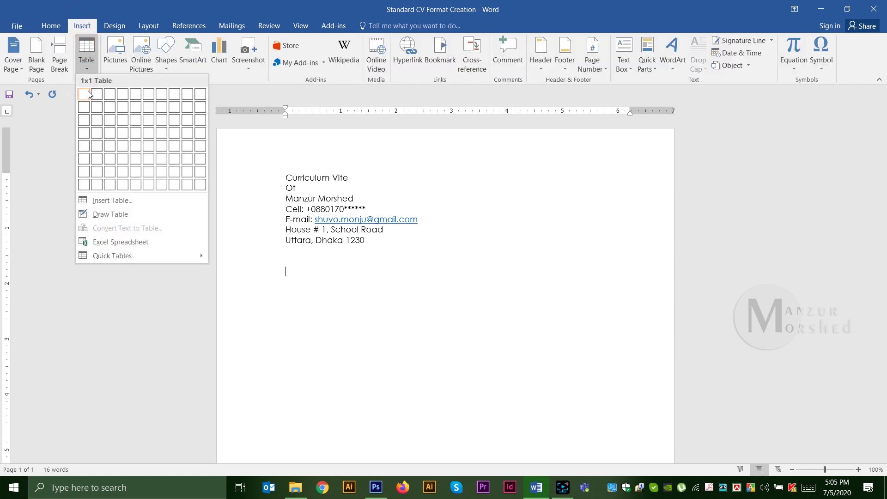
left_click(85, 95)
type("Career Objective")
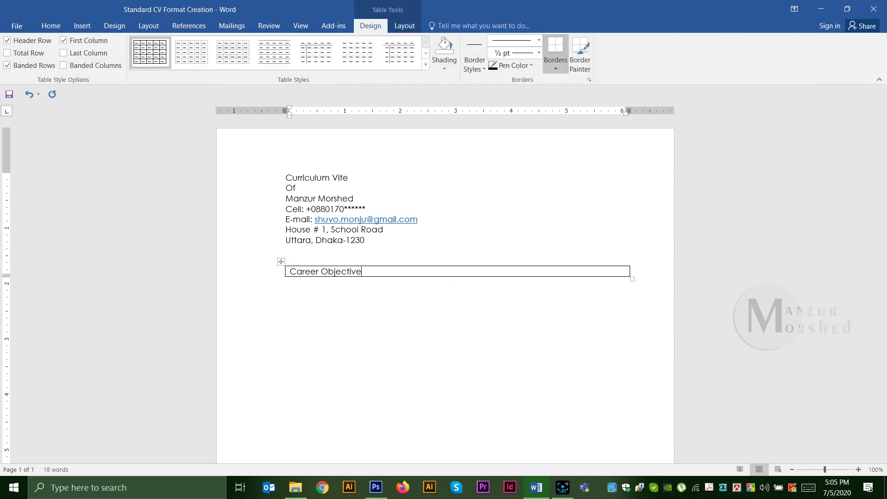
key("Down")
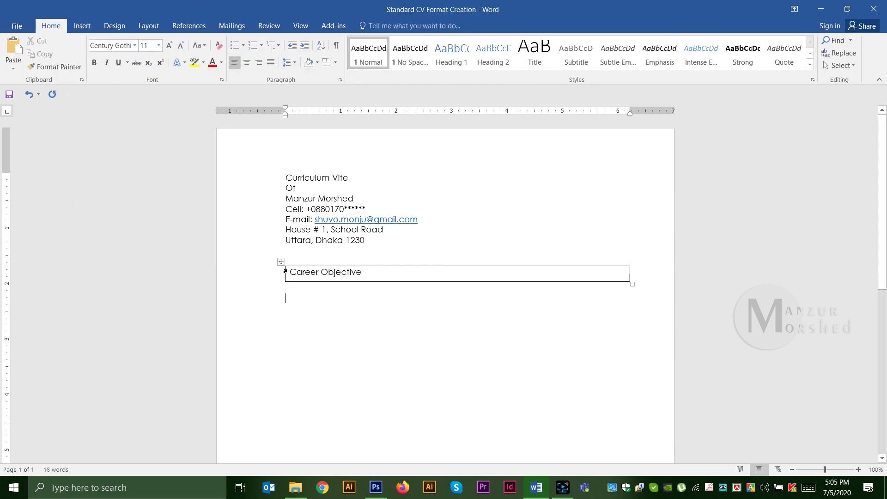
Step: Give the heading table a light grey fill
right_click(281, 264)
left_click(319, 439)
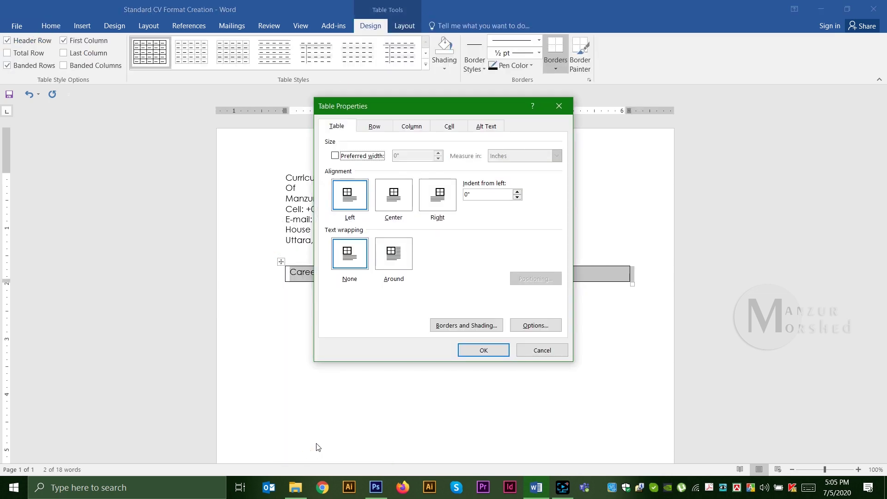
left_click(465, 372)
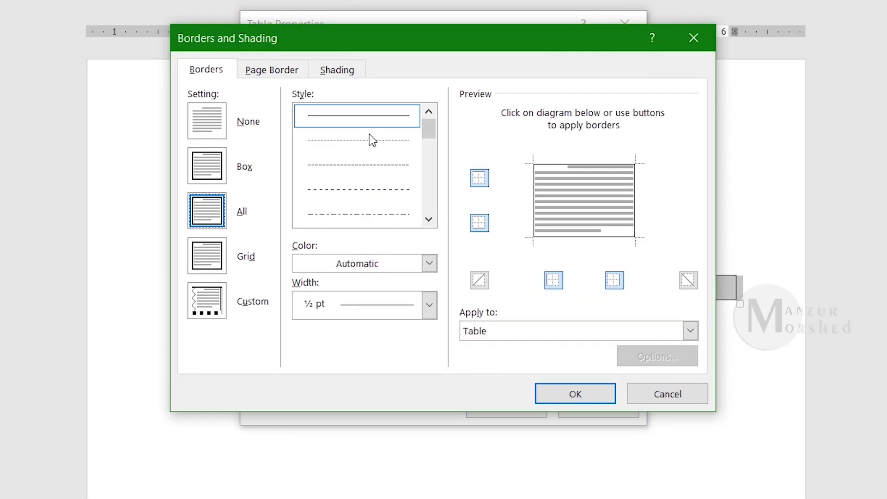
left_click(337, 70)
left_click(289, 113)
left_click(236, 169)
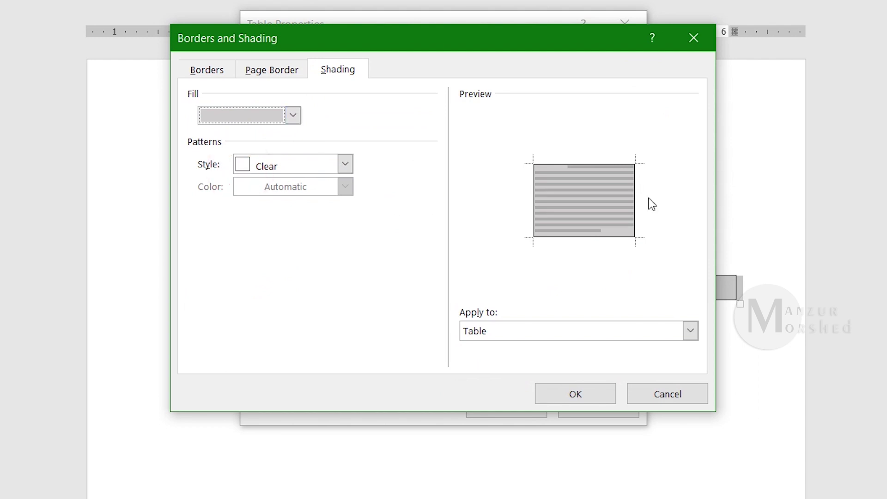
Step: Clear the heading table's borders so it is borderless, and confirm
left_click(206, 69)
left_click(208, 122)
left_click(479, 178)
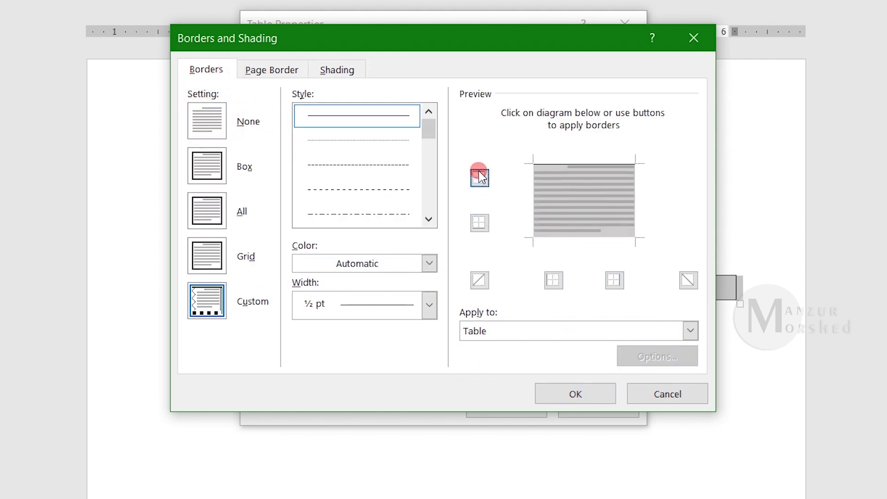
left_click(556, 280)
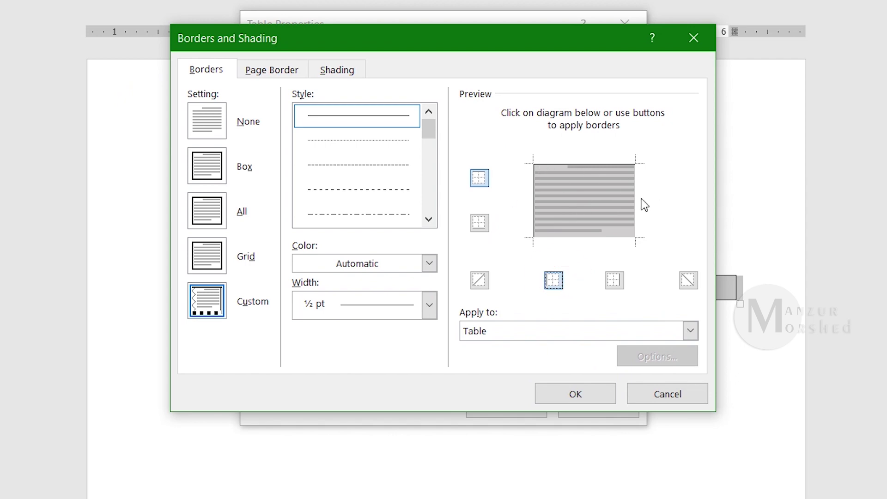
left_click(479, 178)
left_click(555, 282)
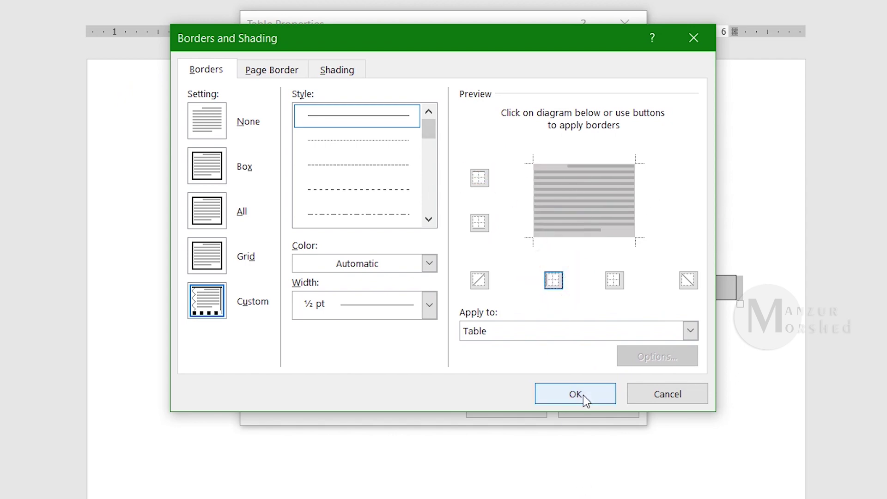
left_click(537, 392)
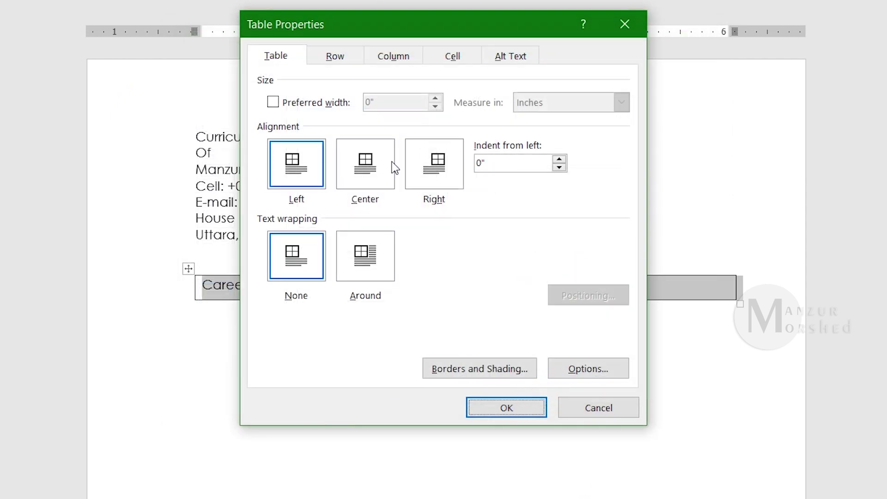
Step: Centre the heading text vertically in its cell
left_click(461, 54)
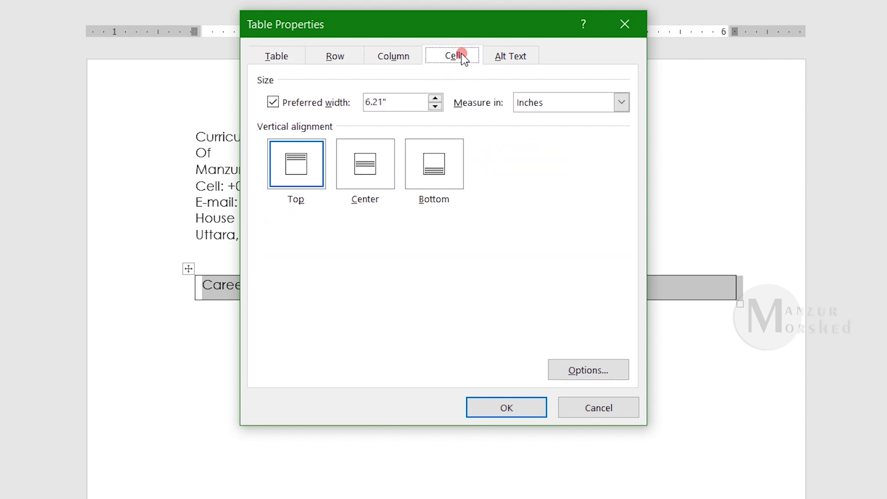
left_click(371, 177)
left_click(507, 409)
left_click(468, 374)
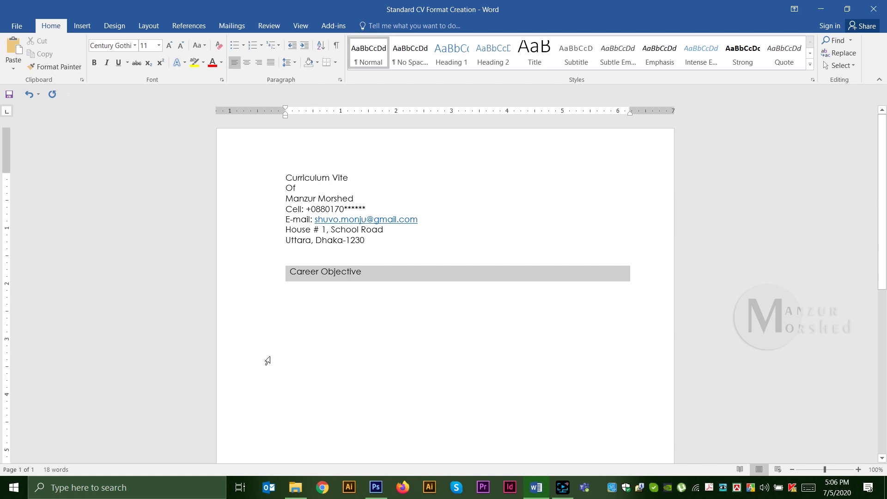
Step: Paste the Career Objective paragraph and justify it
type("Looking for such an organization where I can Learn & show my creativity through my positive feedback. I am a Graduate of Fashion Design and Technology and have been working as a  Researcher and Developer. So my ultimate career objective is to climb up to the top level management of a well-established fashion brand where I can prove my abilities & receive some respect in Fashion arena.")
left_click(626, 351)
left_click(644, 374)
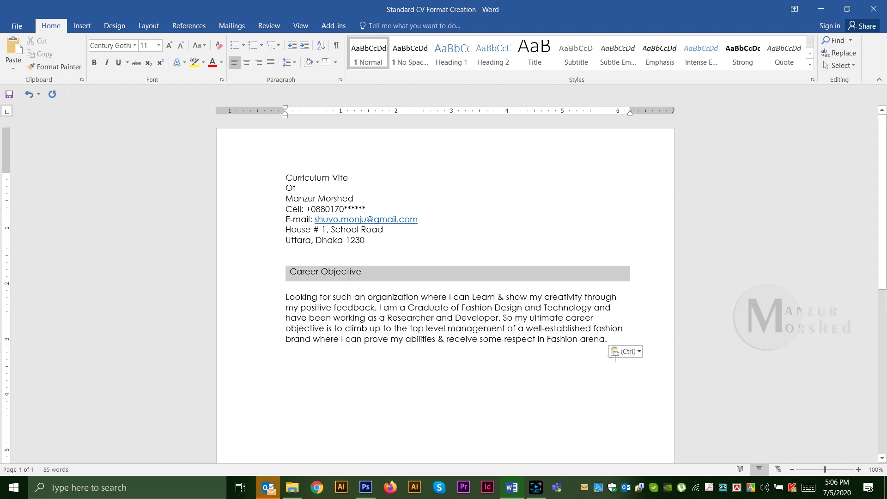
left_click_drag(281, 297, 626, 341)
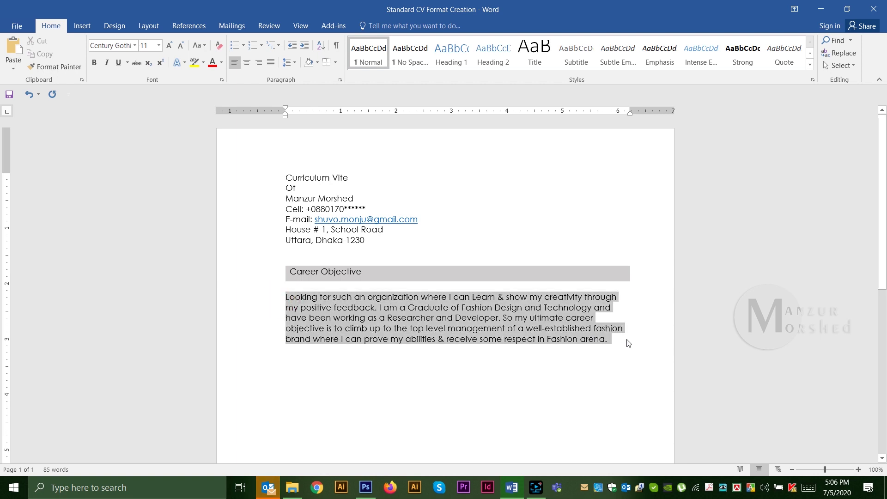
left_click(271, 63)
left_click(525, 371)
Step: Duplicate the Career Objective section below and rename its heading to 'Working Experience'
scroll(642, 294, "down", 2)
left_click_drag(258, 223, 244, 293)
key("ctrl+c")
left_click(341, 309)
key("ctrl+v")
triple_click(307, 305)
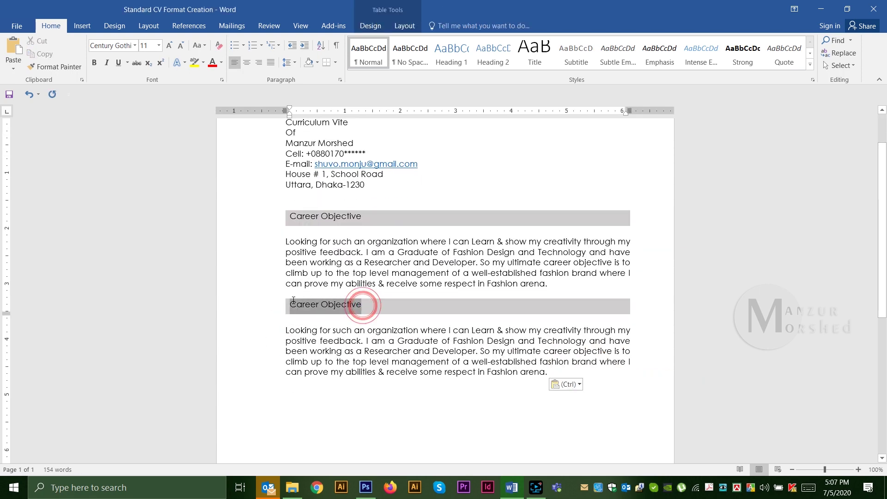
type("Working Experience")
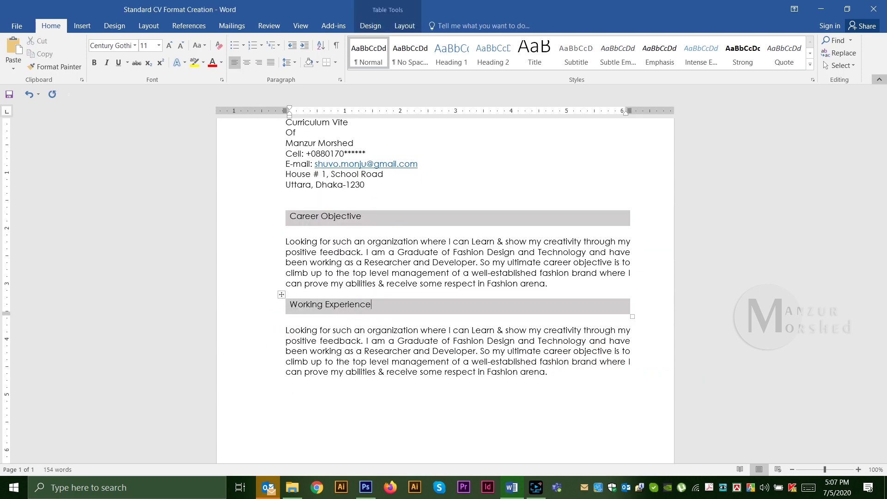
Step: Make the section a checkmark bullet and type 'Working as an Assistant Manager in “XYZ Group” from 01 January 2012 to till date.'
scroll(554, 347, "down", 1)
left_click_drag(555, 346, 257, 306)
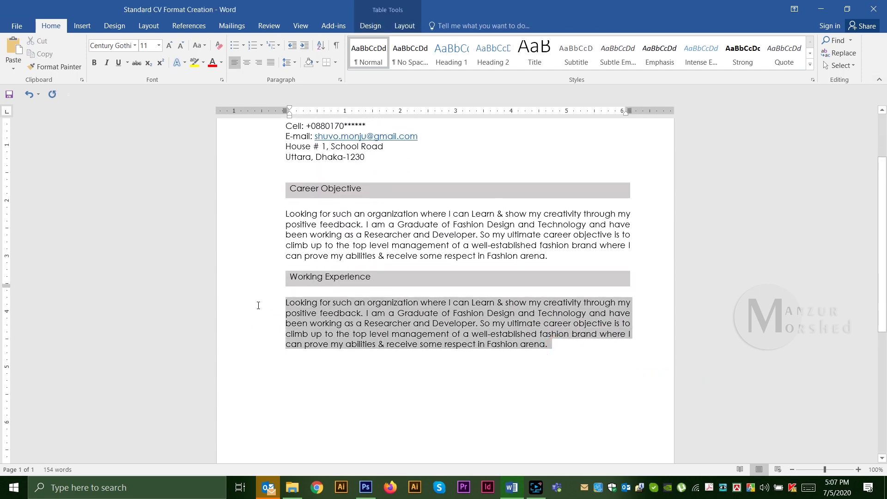
left_click(243, 45)
left_click(271, 105)
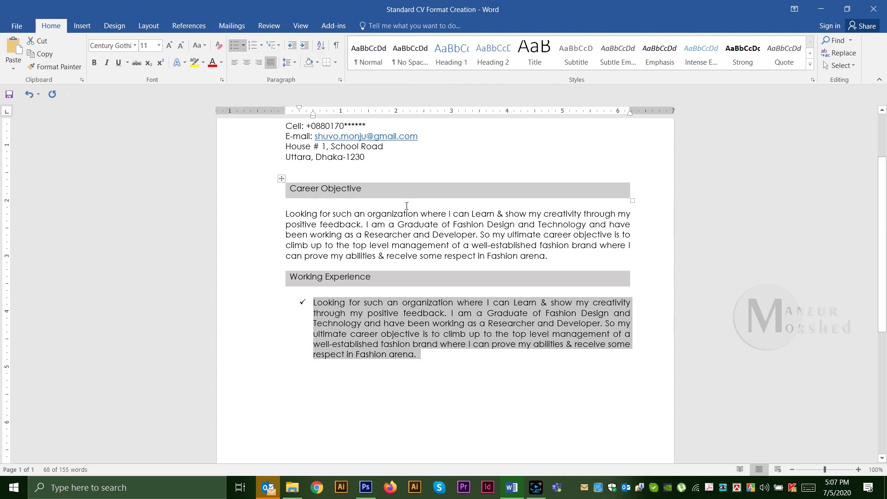
key("shift+Tab")
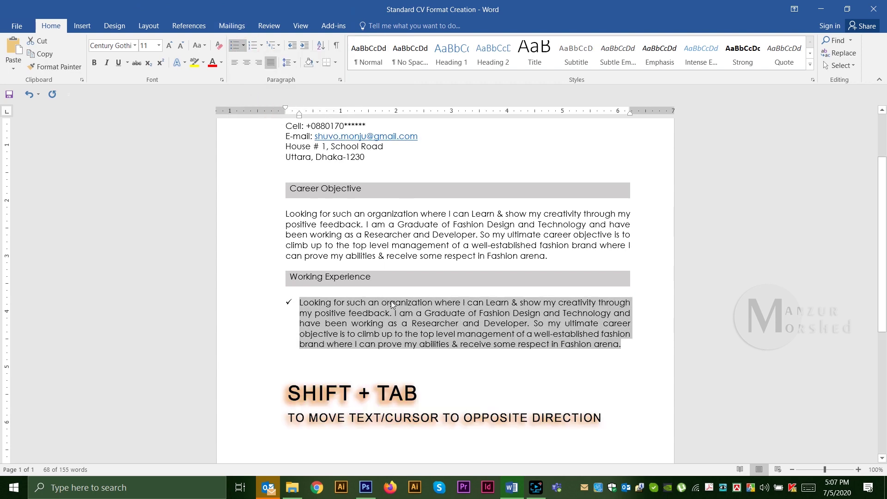
type("Working as an ")
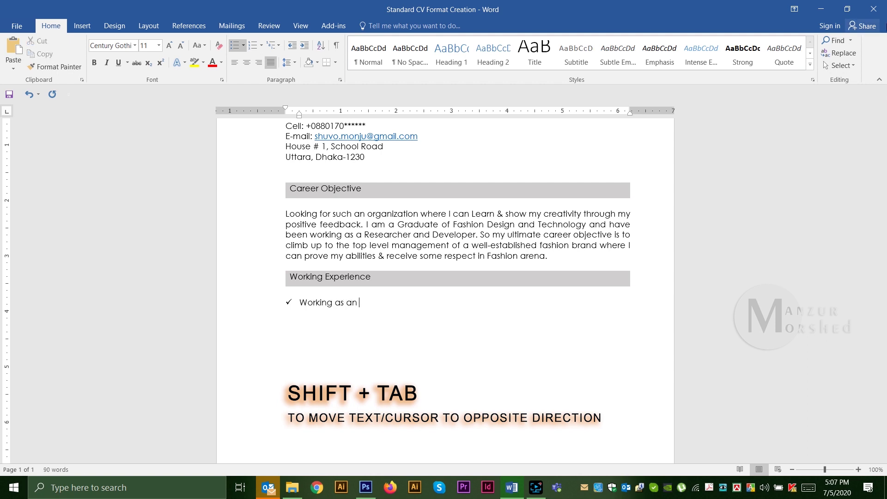
type("Assistant Manager in “XY")
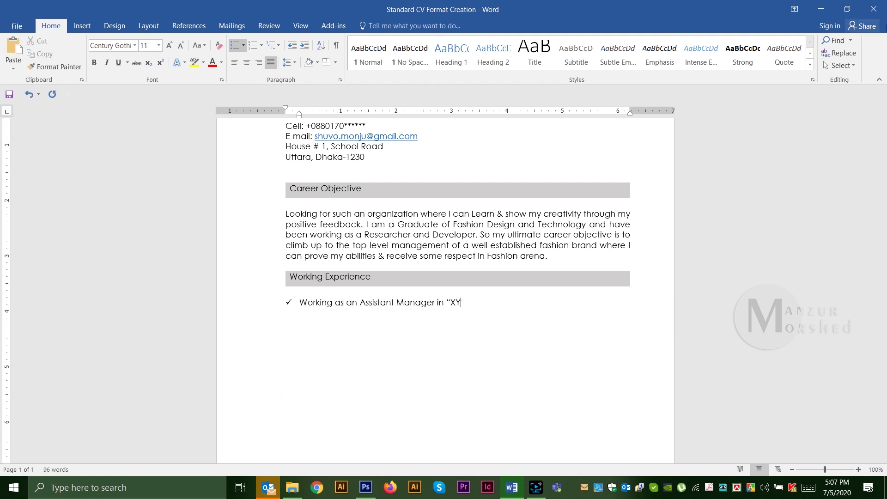
type("Z Group” from 01 January 2012 to till date.")
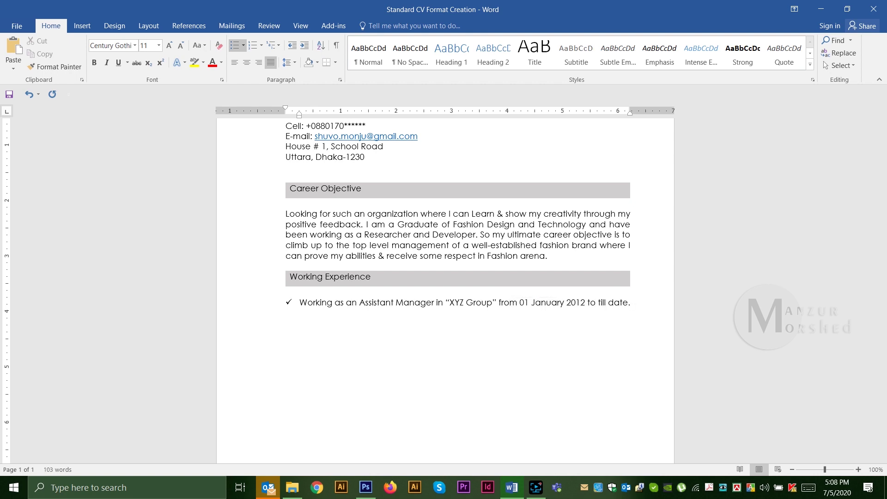
Step: Put quotes around "Assistant Manager" and make it bold
key("BackSpace")
key("BackSpace")
left_click(362, 303)
type("\"")
left_click(438, 303)
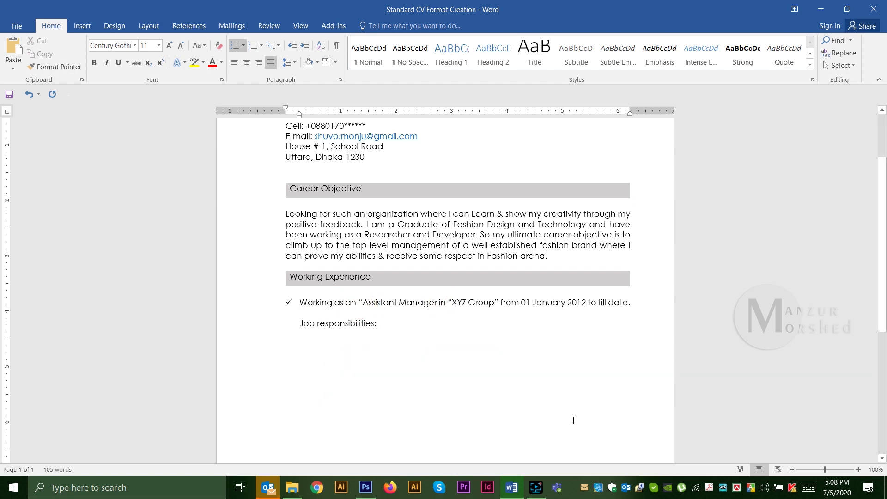
type("\"")
left_click_drag(362, 303, 363, 303)
left_click(440, 314)
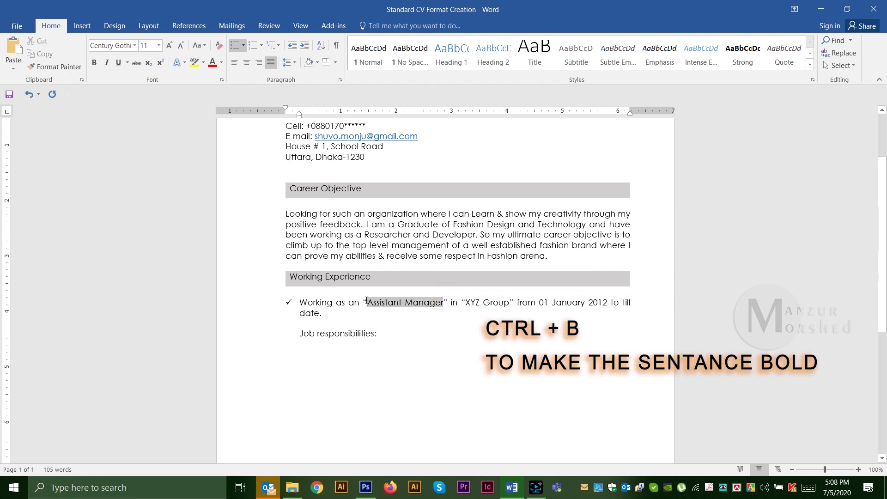
key("ctrl+b")
Step: Add left-aligned Job responsibilities lines a) Follow up sampling with sample department, b) Dealing with customer, c)
left_click(387, 334)
key("shift+Return")
key("BackSpace")
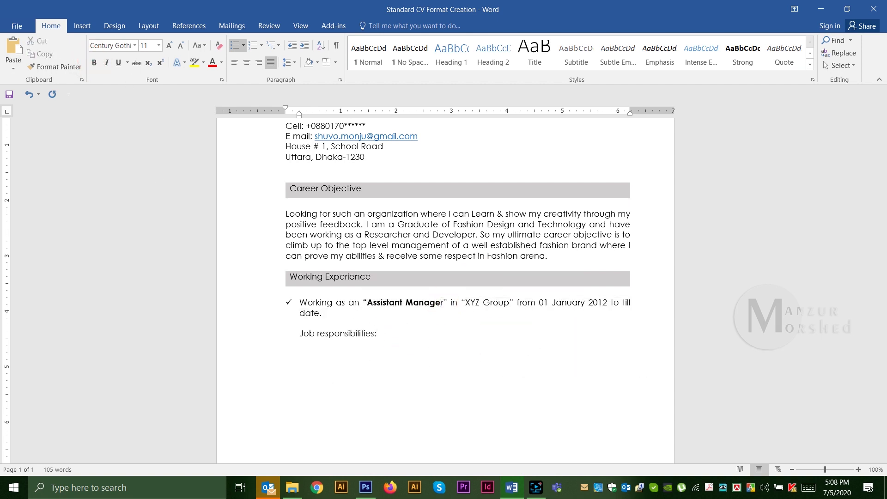
key("ctrl+l")
key("shift+Return")
type("a) Follow u")
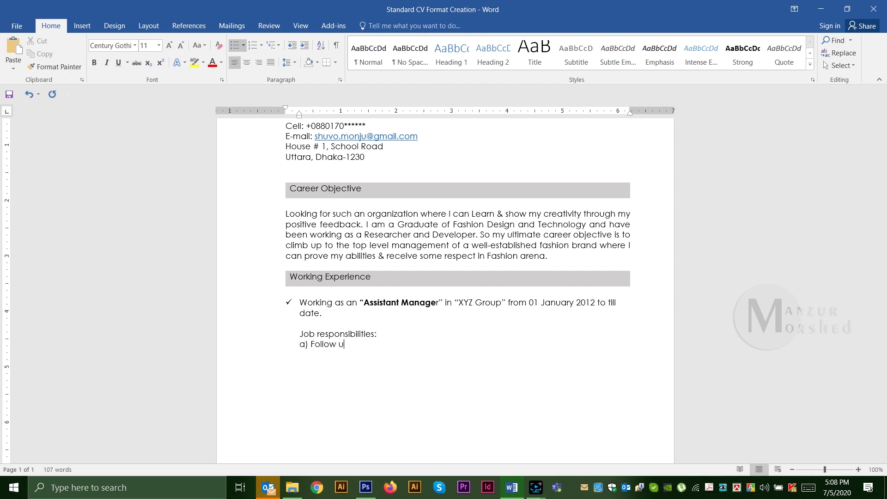
type("p sampling with sample department. b) Dealing with ")
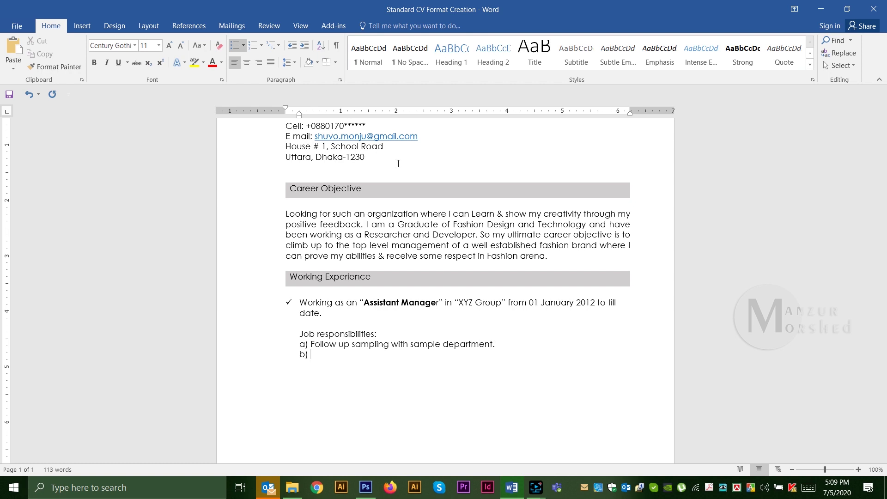
type("customer.")
key("Return")
type("c) ABCX")
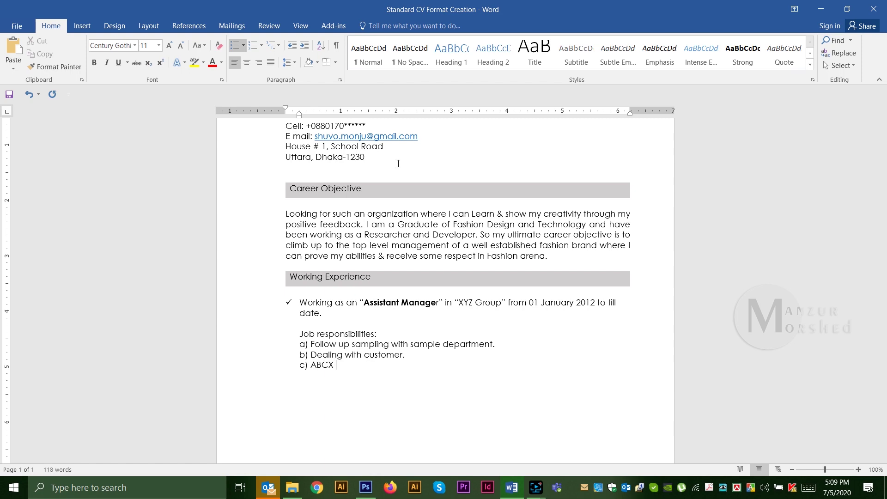
left_click_drag(378, 333, 300, 334)
Step: Make 'Job responsibilities:' bold and underlined
left_click(95, 62)
left_click(119, 62)
key("ctrl+End")
scroll(311, 358, "down", 3)
scroll(394, 386, "up", 1)
scroll(394, 387, "down", 1)
Step: Copy the Working Experience section, rename it 'Educational Qualifications' and delete the copied duties
left_click_drag(268, 193, 462, 327)
key("ctrl+c")
key("ctrl+End")
key("ctrl+v")
scroll(706, 243, "up", 1)
type("Educational")
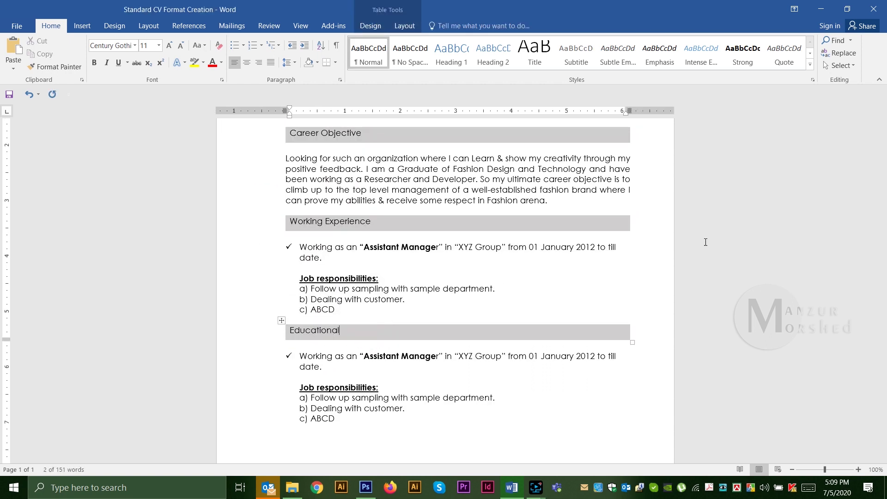
type(" Qualifications")
left_click_drag(335, 419, 299, 388)
key("BackSpace")
Step: Enter the S.S.C entry with Passing Year - 2004 and Result - GPA, tab-aligned
scroll(282, 384, "up", 3)
scroll(337, 233, "down", 6)
left_click_drag(323, 229, 300, 217)
type("Secondary School Certificates (S.S.C) Passing Year\t-\t")
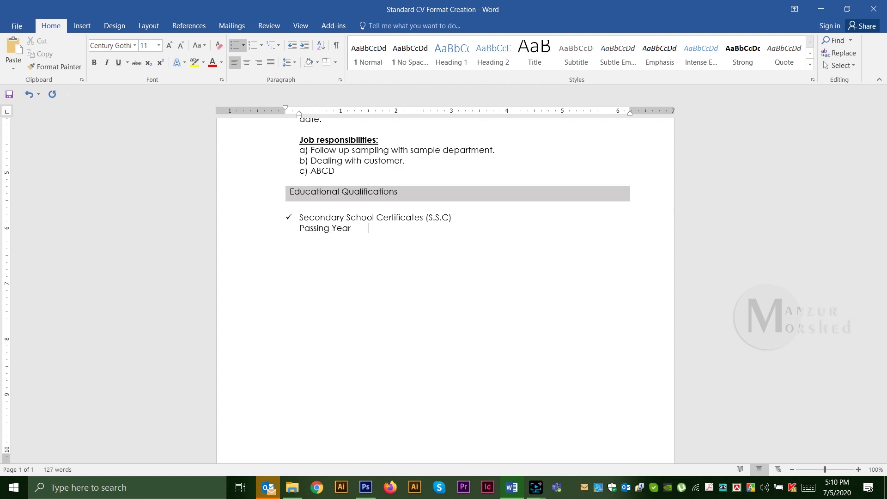
type("2004")
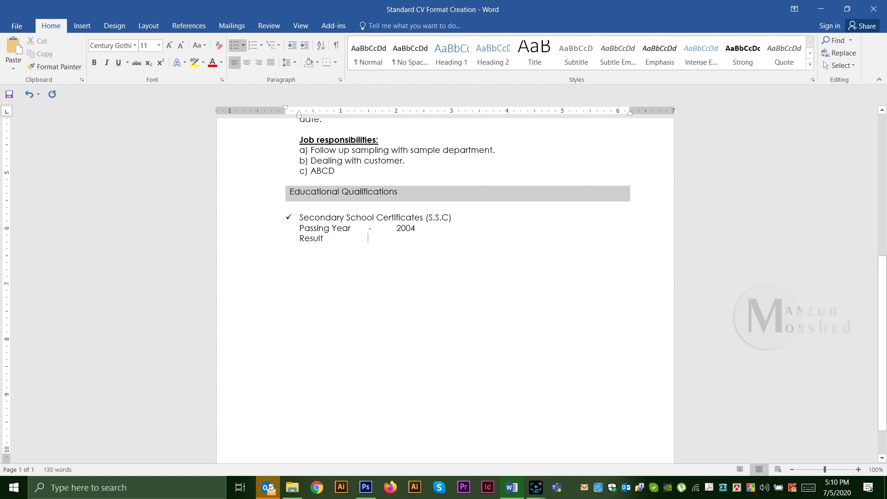
key("BackSpace")
key("shift+Left")
key("Right")
type("-")
key("Tab")
type("GPA")
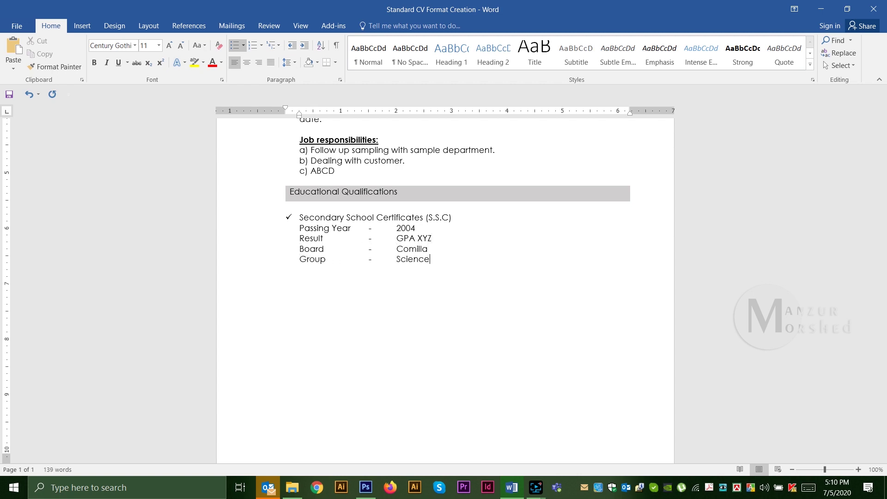
Step: Bold the Secondary School Certificate title and paste a duplicate of the S.S.C block below it
triple_click(456, 220)
left_click(94, 63)
left_click_drag(457, 259, 284, 218)
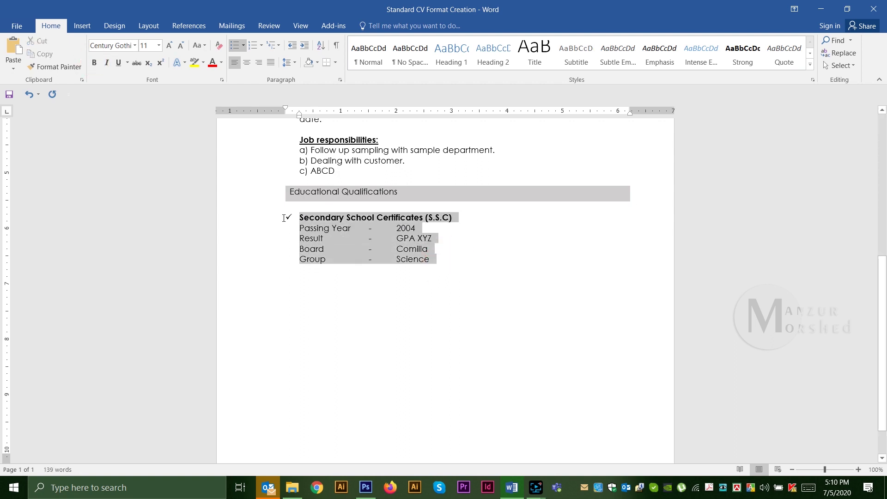
key("ctrl+c")
left_click(317, 283)
left_click(429, 258)
key("Return")
key("ctrl+v")
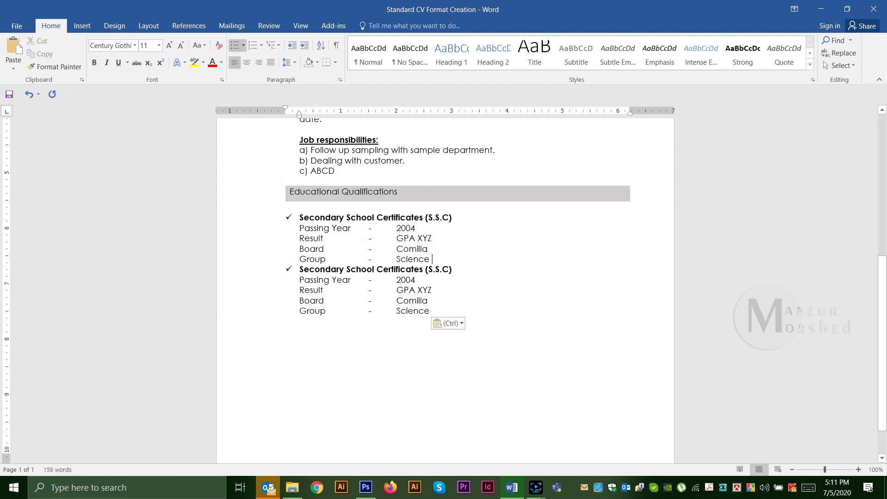
key("Return")
Step: Turn the duplicate into the Higher Secondary (H.S.C) entry with year 2006 and Dhaka board
left_click(300, 279)
type("Higher")
double_click(389, 279)
key("Delete")
key("Delete")
type("H")
key("Down")
key("BackSpace")
type("6")
key("shift+Right")
type("Dhaka")
Step: Paste a copy of the H.S.C block and retitle it Bachelor of Science (Honors)
left_click_drag(432, 322, 299, 280)
key("ctrl+c")
left_click(301, 362)
key("ctrl+v")
left_click_drag(298, 342, 452, 343)
type("Bachel")
key("BackSpace")
key("BackSpace")
key("BackSpace")
key("BackSpace")
key("BackSpace")
key("BackSpace")
key("BackSpace")
key("BackSpace")
key("BackSpace")
key("BackSpace")
key("BackSpace")
key("BackSpace")
key("BackSpace")
key("BackSpace")
key("BackSpace")
key("BackSpace")
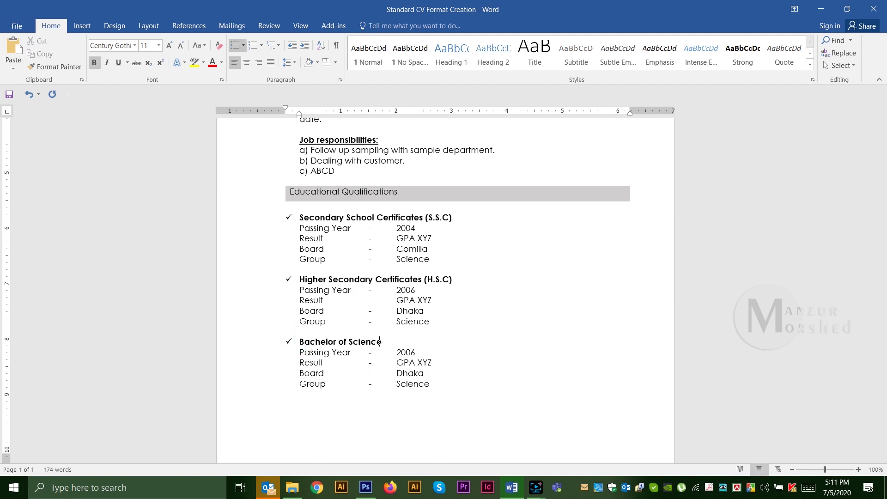
key("BackSpace")
type("B.Sc.) Honors")
Step: Set the B.Sc. entry's university to BUFT and subject to Fashion Design & Technology
key("Down")
key("Left")
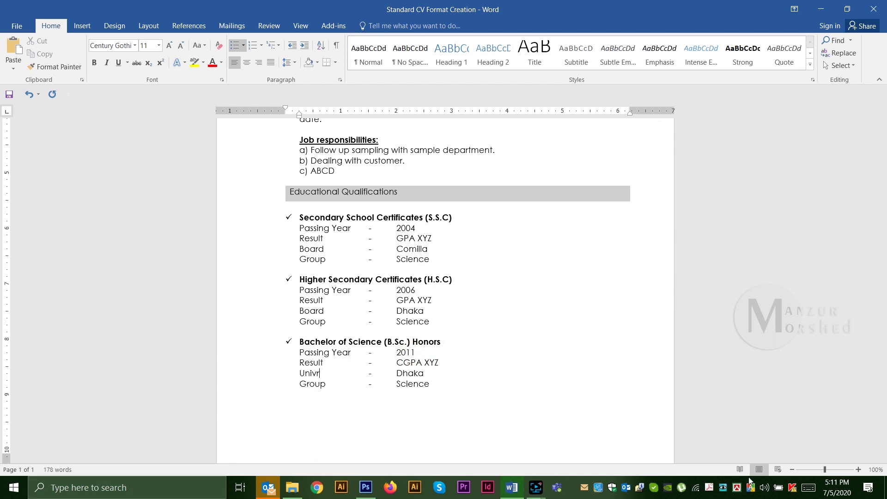
left_click(399, 372)
type("BUFT")
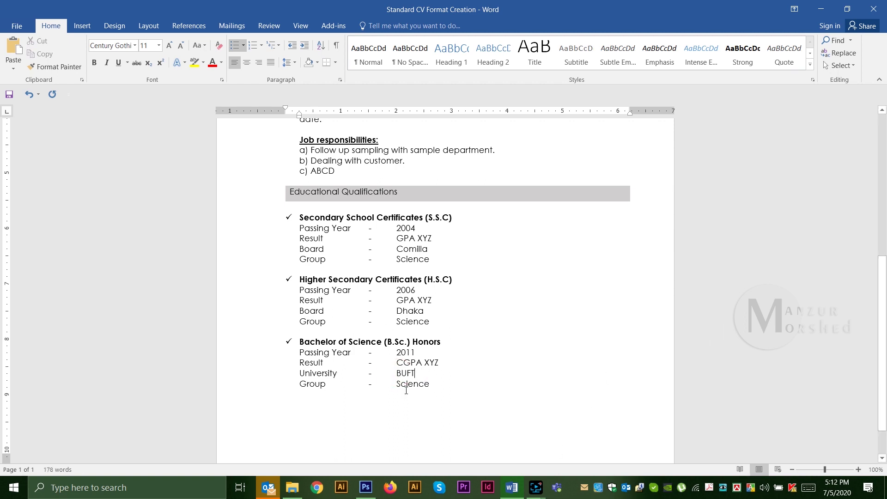
left_click_drag(311, 389, 300, 384)
type("Su")
scroll(823, 129, "down", 1)
left_click_drag(397, 339, 430, 339)
type("Fashion Design & Technology")
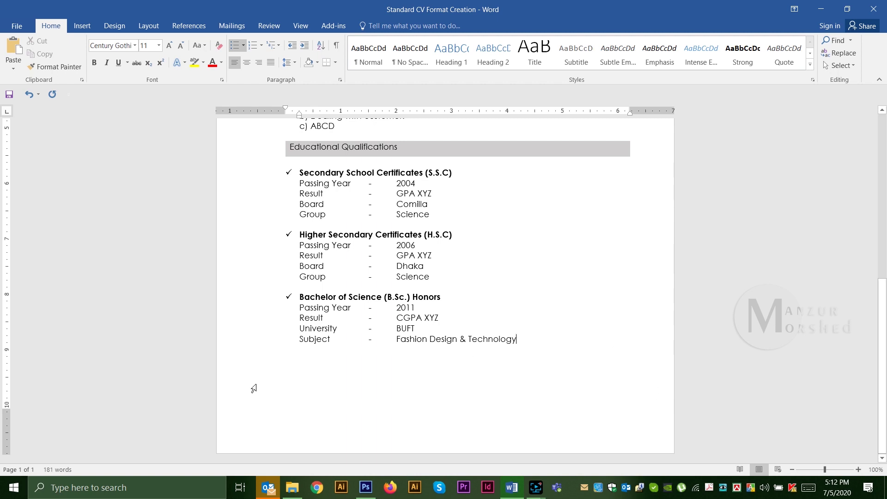
Step: Reorder the entries: B.Sc. to the top of the list, S.S.C. below H.S.C
left_click_drag(528, 338, 299, 297)
key("ctrl+x")
left_click(299, 173)
key("Return")
key("Up")
key("ctrl+v")
left_click_drag(299, 234, 432, 276)
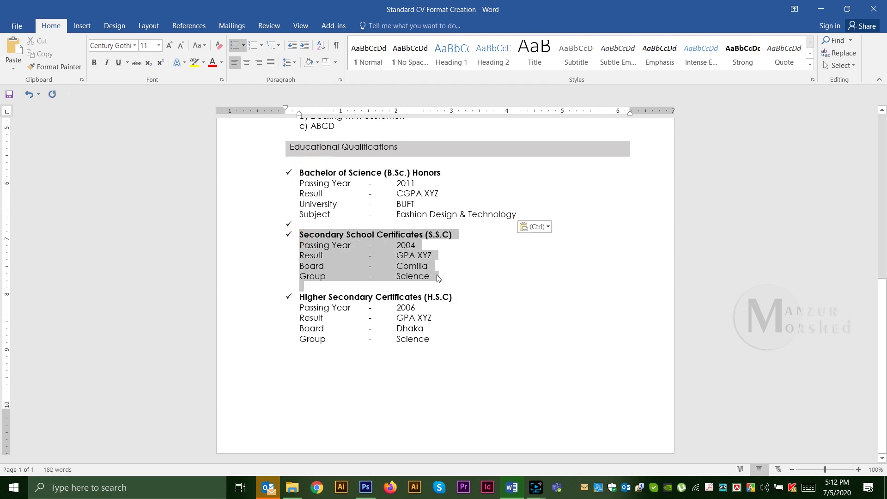
key("ctrl+x")
left_click(311, 307)
key("ctrl+v")
Step: Paste a copy of the grey heading bar after S.S.C. and select its heading text
scroll(317, 326, "up", 1)
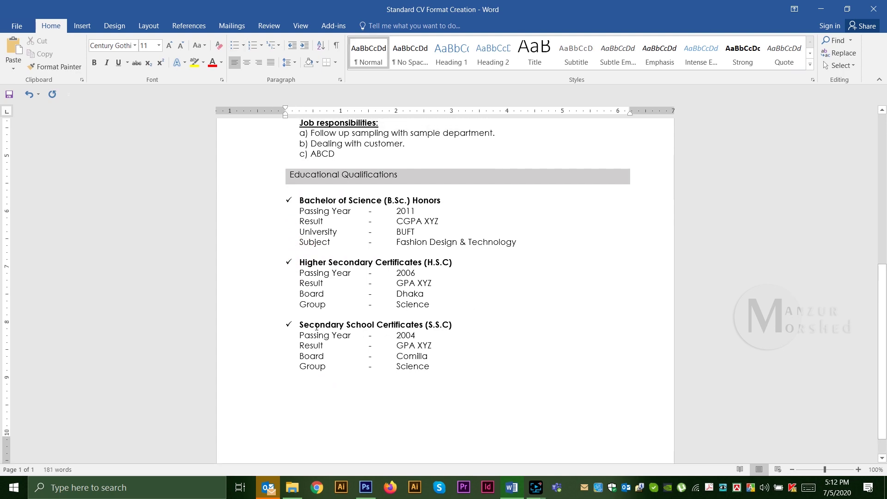
scroll(537, 314, "up", 2)
scroll(509, 323, "down", 3)
left_click(471, 341)
scroll(370, 277, "up", 2)
left_click_drag(259, 206, 367, 284)
key("ctrl+c")
scroll(367, 300, "down", 2)
left_click(359, 365)
key("ctrl+v")
left_click_drag(305, 269, 412, 270)
Step: Rename the new heading to Language and make the header name bold at 13 pt
type("Language")
key("shift+F5")
key("shift+F5")
key("shift+F5")
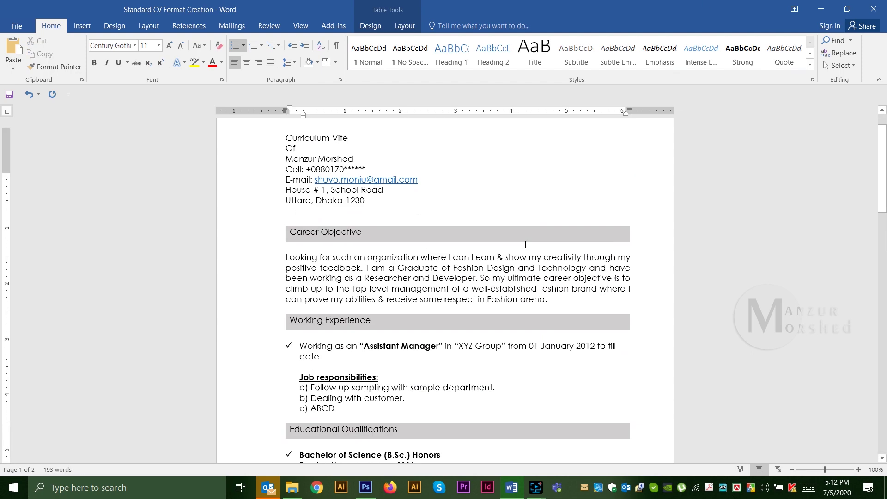
left_click_drag(354, 199, 285, 198)
key("ctrl+b")
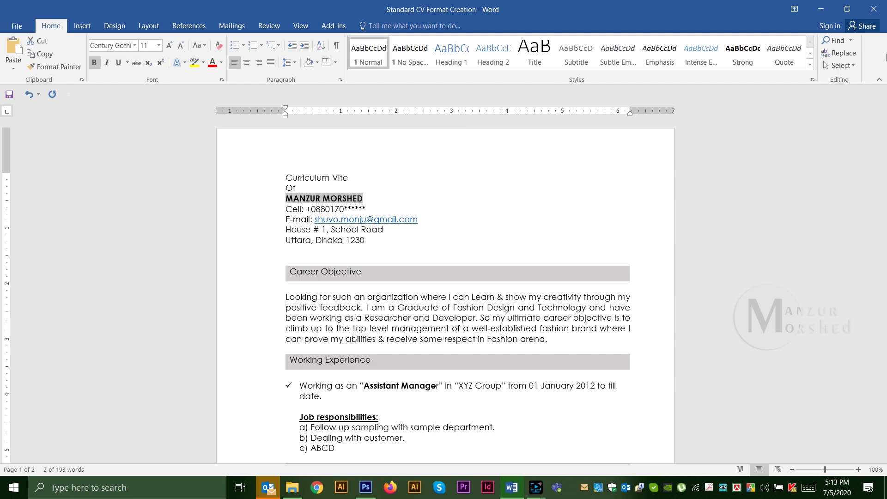
left_click(147, 46)
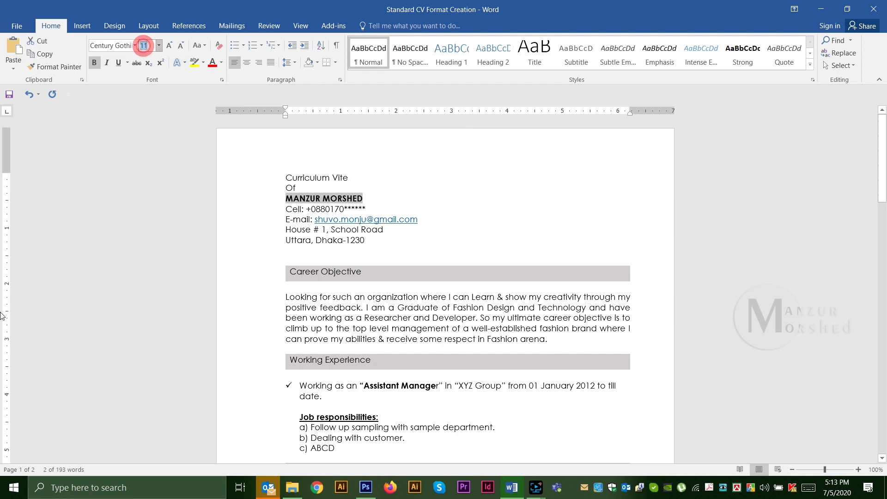
type("13")
key("Return")
left_click(353, 243)
left_click_drag(366, 211, 344, 211)
type("235122")
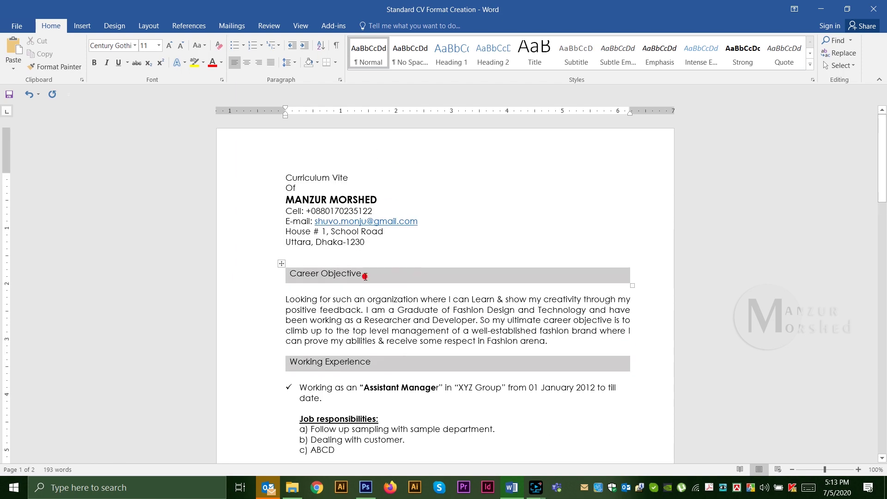
Step: Make the Career Objective, Working Experience and Educational Qualifications headings bold capitals
left_click_drag(364, 275, 288, 273)
key("ctrl+b")
left_click_drag(372, 361, 289, 361)
key("ctrl+shift+a")
key("ctrl+b")
scroll(425, 306, "down", 3)
scroll(424, 307, "down", 1)
left_click_drag(397, 332, 289, 331)
left_click(94, 62)
key("ctrl+shift+a")
Step: Turn the title into capitals and letter-space it as CURRICULUM VITAE and OF
scroll(491, 214, "up", 4)
left_click_drag(286, 179, 358, 179)
double_click(291, 190)
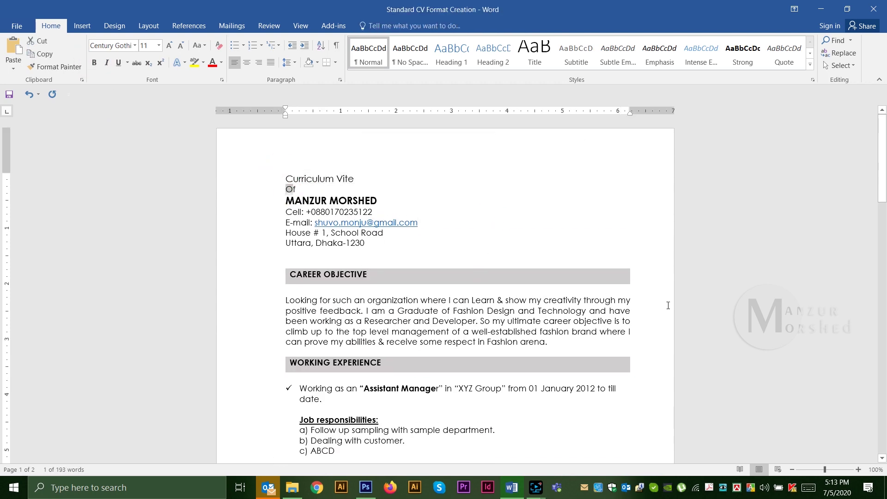
left_click_drag(287, 178, 303, 190)
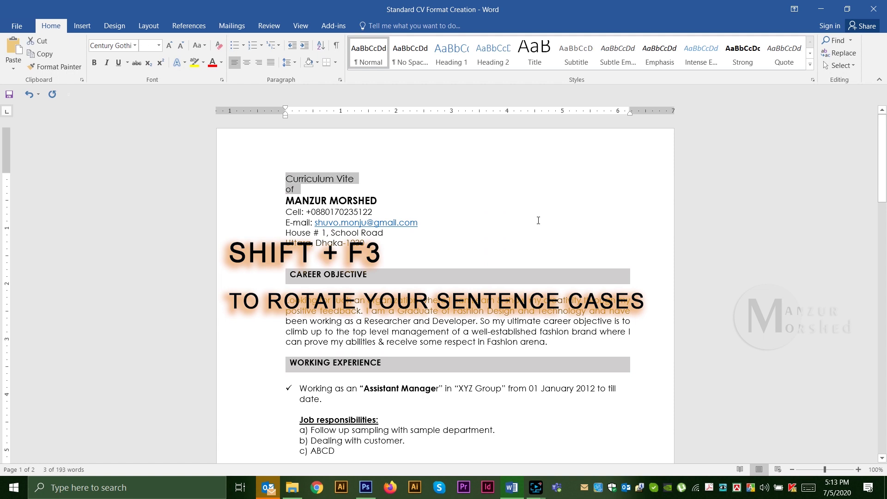
left_click(292, 179)
left_click(301, 179)
left_click(309, 179)
left_click(318, 179)
left_click(326, 179)
left_click(334, 179)
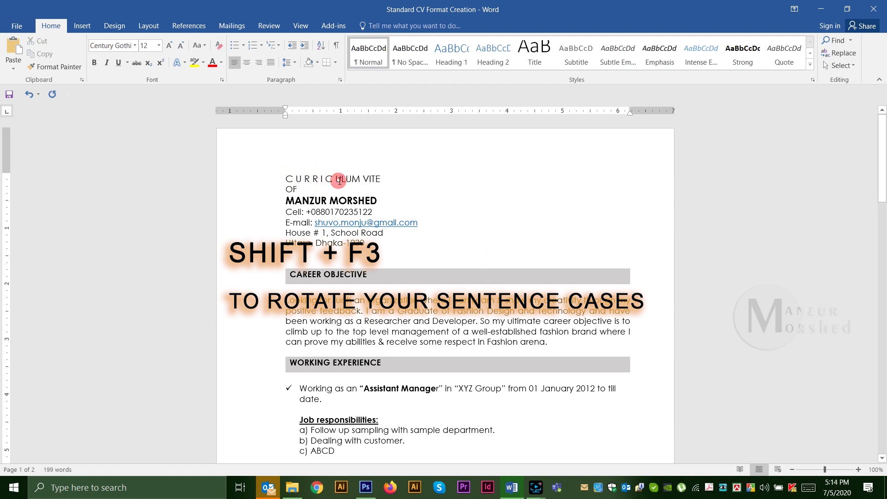
left_click(376, 179)
left_click(382, 178)
left_click(391, 179)
left_click(292, 190)
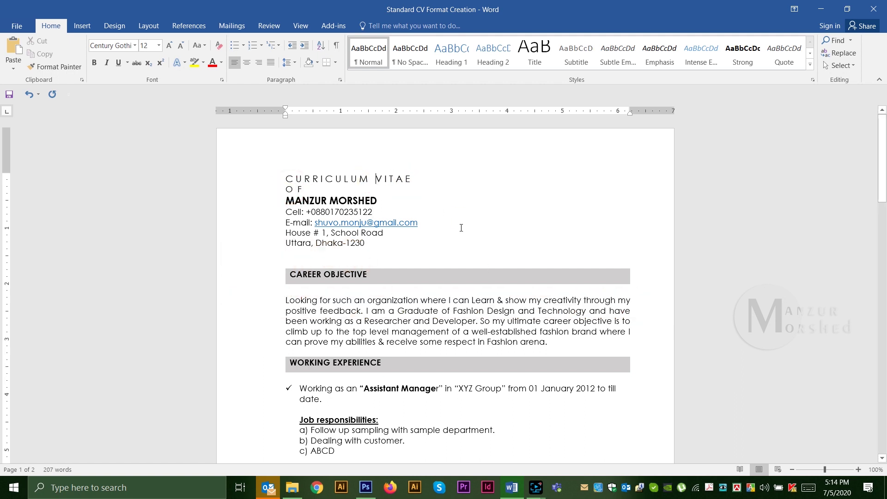
Step: In File Explorer, view the MY CV Gallery folder as large icons, then return to Word
key("alt+Tab")
right_click(293, 179)
mouse_move(382, 193)
left_click(441, 198)
left_click(10, 36)
left_click(184, 97)
left_click(240, 116)
left_click(512, 487)
Step: Insert the portrait photo from D:\MY CV Gallery, undo it, and bring up the Shapes gallery
left_click(82, 26)
left_click(115, 50)
left_click(56, 192)
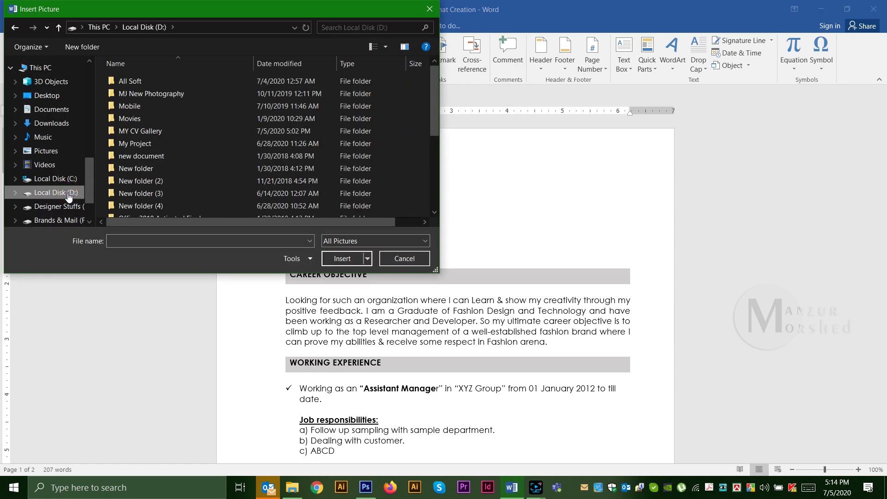
double_click(134, 123)
left_click(201, 89)
left_click(342, 258)
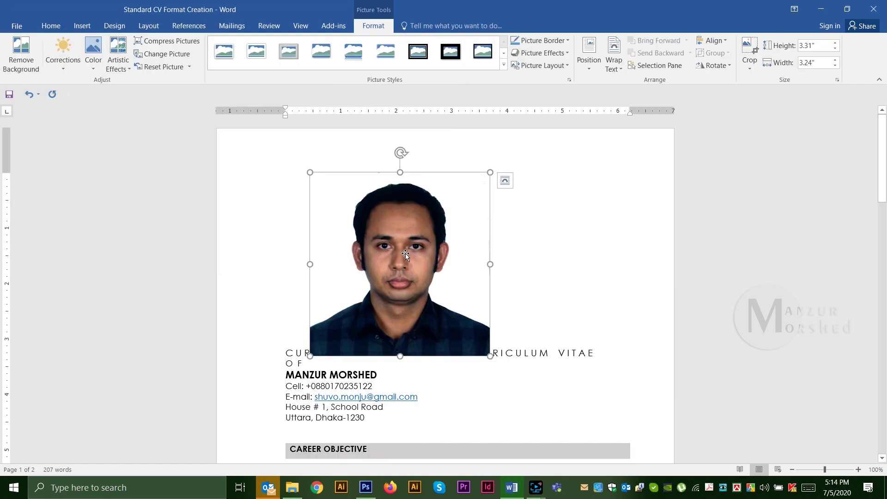
key("ctrl+z")
left_click(451, 230)
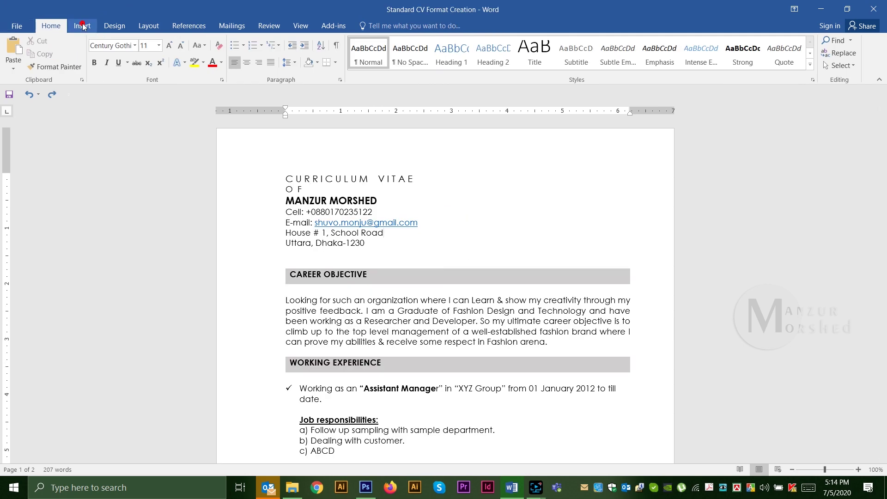
left_click(83, 26)
left_click(166, 54)
Step: Draw a rectangle at the page's top right and fill it with the portrait photo
left_click(172, 92)
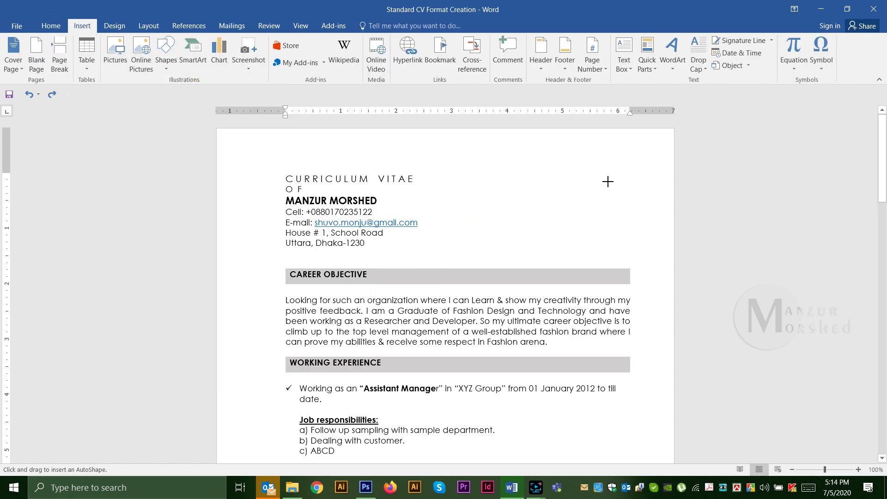
left_click_drag(543, 169, 631, 261)
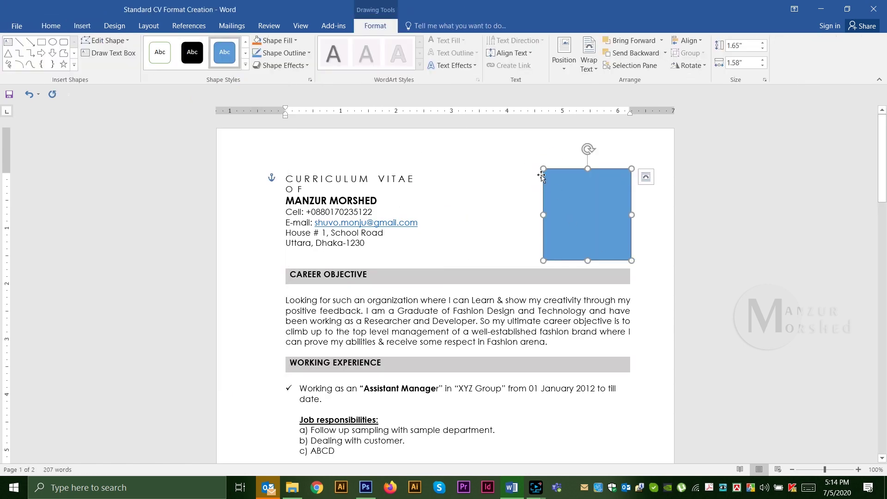
left_click_drag(534, 166, 533, 166)
right_click(572, 191)
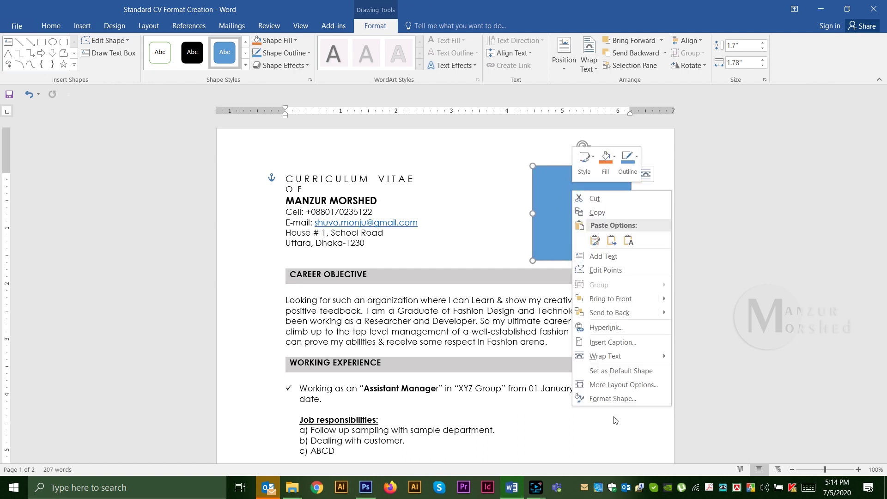
left_click(612, 400)
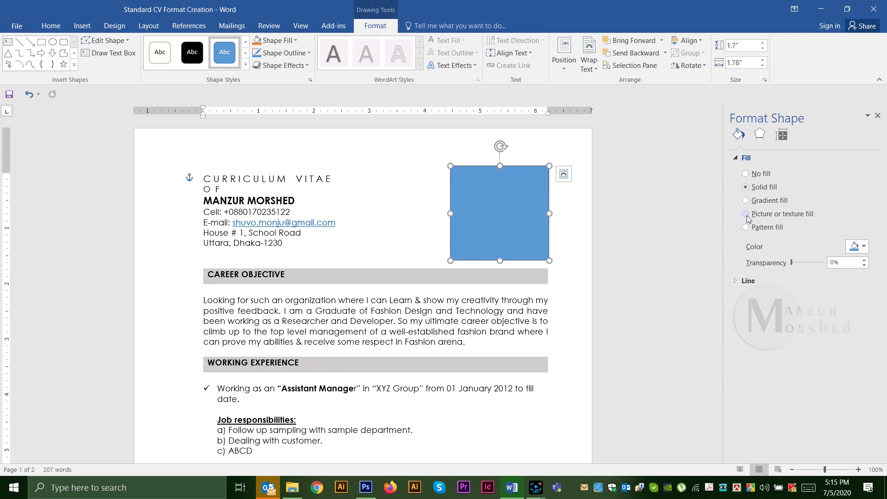
left_click(746, 214)
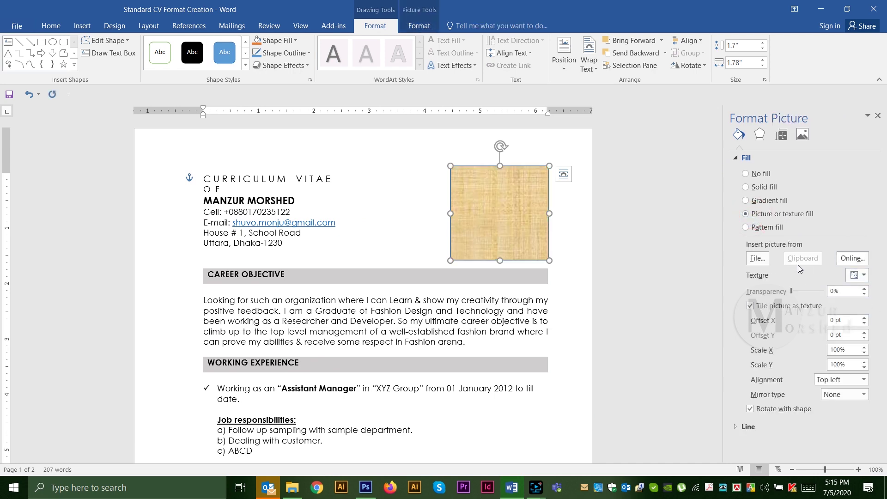
left_click(758, 258)
left_click(192, 102)
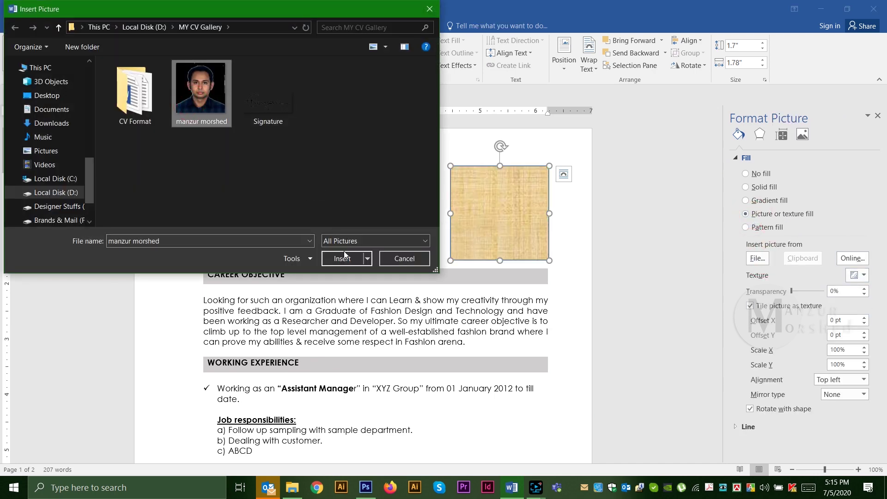
left_click(346, 257)
Step: Stretch the photo frame's top edge upward and give it a dark outline
left_click_drag(500, 166, 498, 160)
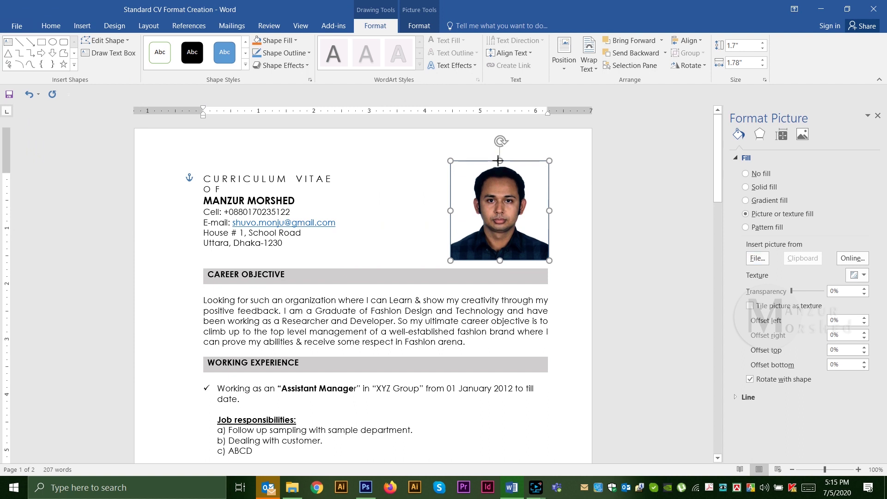
left_click(569, 224)
left_click(548, 200)
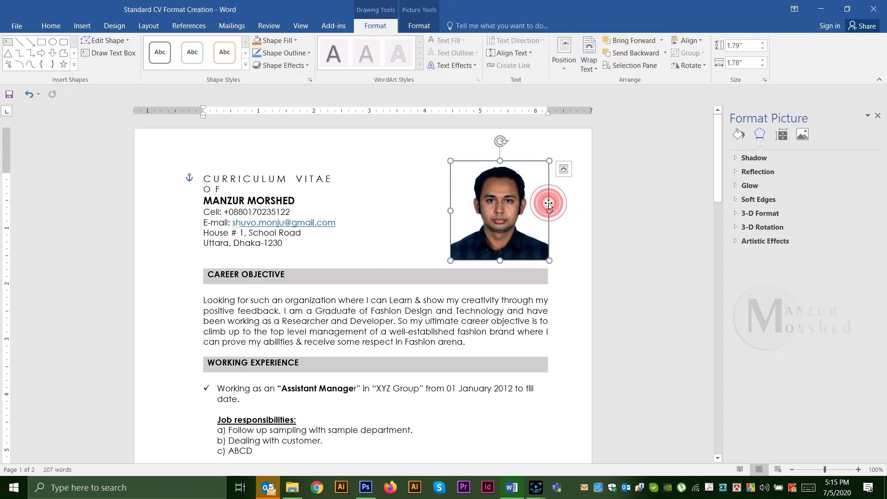
left_click(738, 138)
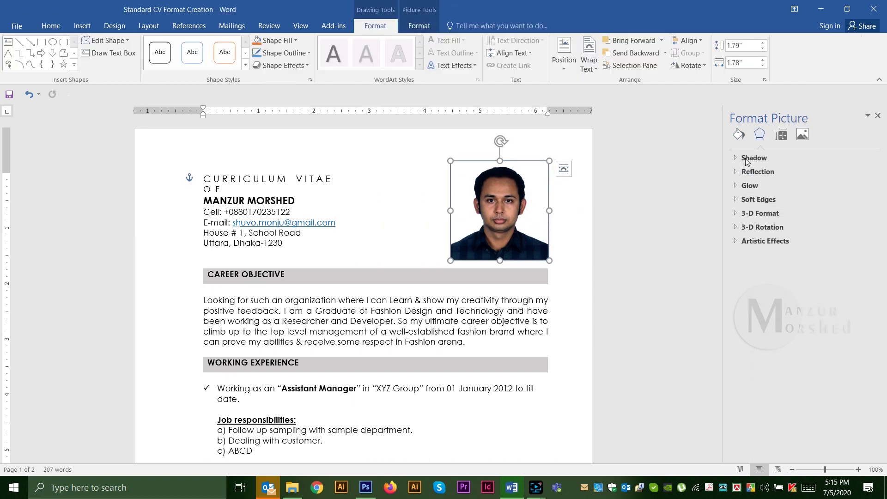
left_click(743, 397)
scroll(817, 424, "down", 3)
left_click(863, 403)
left_click(809, 319)
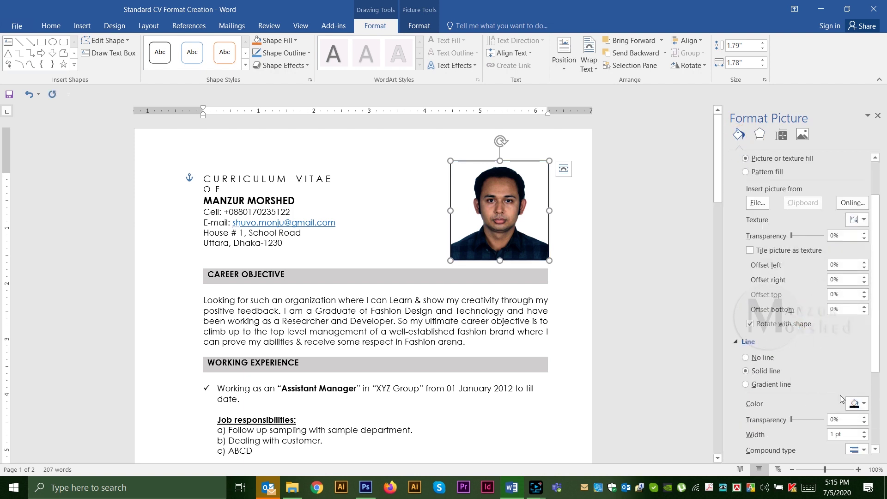
Step: Move the photo frame down-left over the Career Objective section
left_click(572, 294)
scroll(532, 320, "down", 1)
scroll(532, 319, "up", 1)
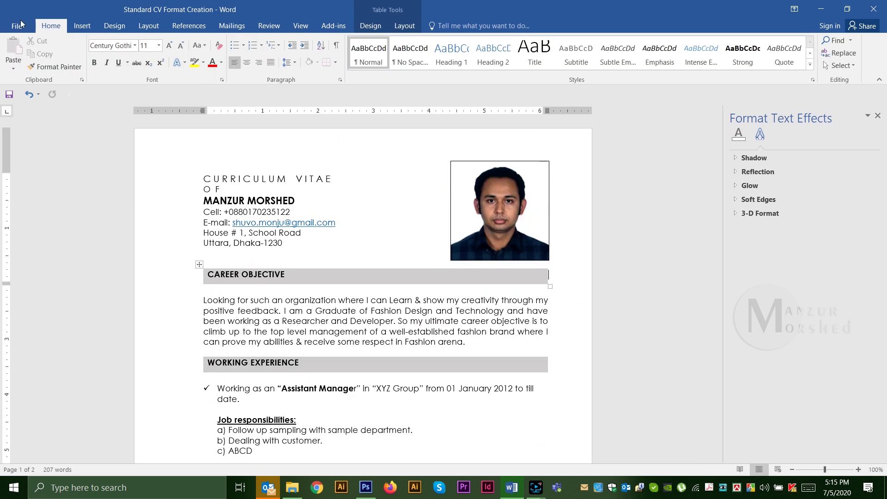
left_click(495, 204)
left_click_drag(495, 204, 417, 271)
Step: Draw a trial oval at the page's top right above the photo
left_click(342, 212)
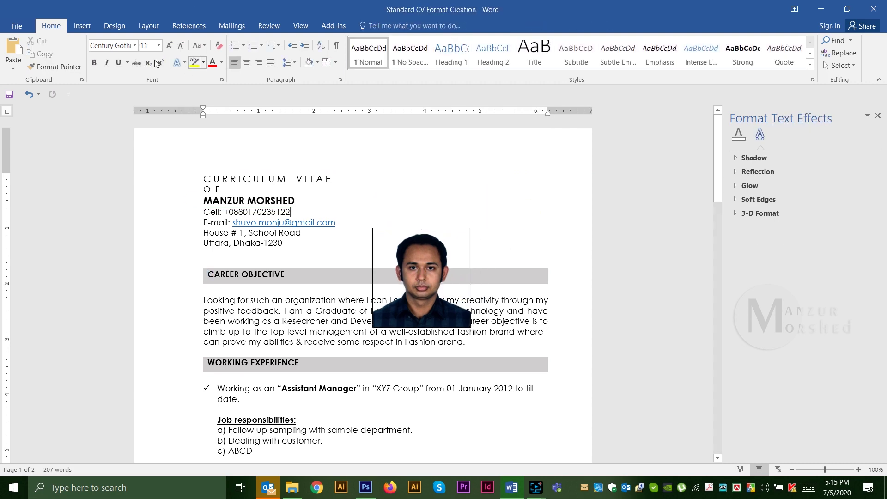
left_click(82, 25)
left_click(165, 48)
left_click(205, 94)
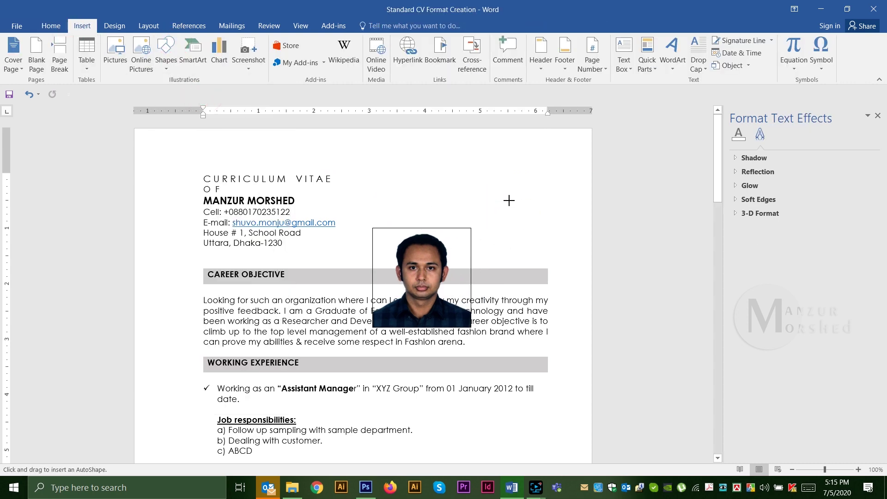
left_click_drag(507, 201, 605, 299)
left_click_drag(554, 211, 521, 189)
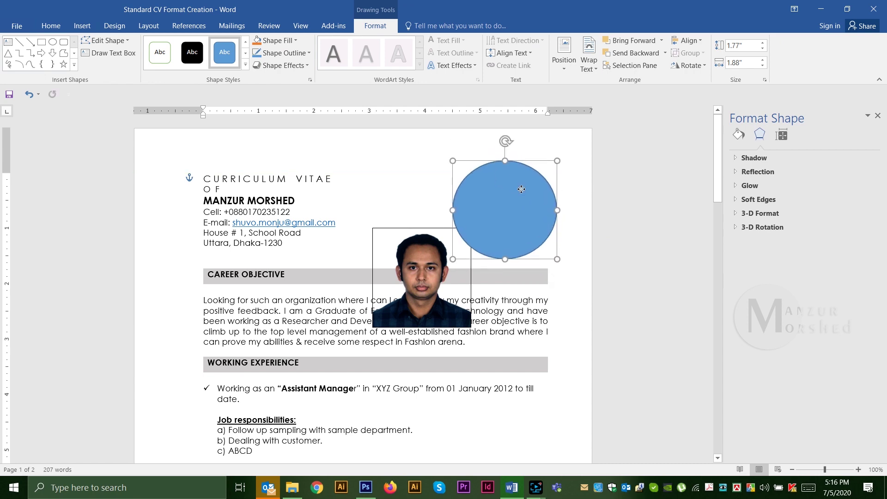
Step: Fill the oval with the portrait photo as a picture fill and narrow it
right_click(516, 196)
left_click(562, 398)
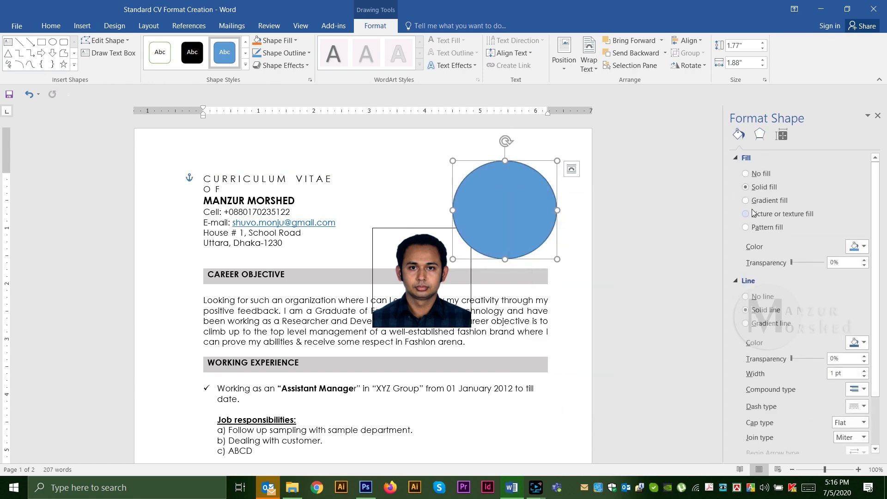
left_click(746, 214)
left_click(753, 258)
left_click(201, 90)
left_click(343, 258)
left_click_drag(451, 209, 459, 209)
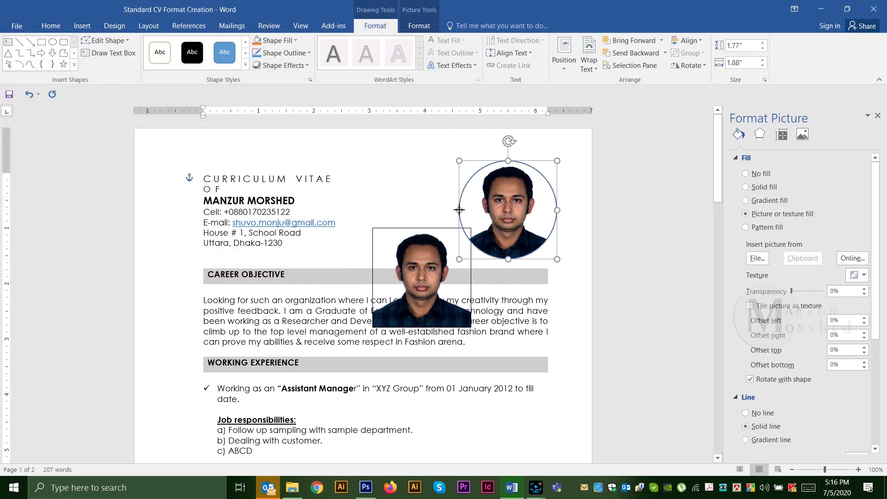
left_click(593, 276)
Step: Delete the circular photo and place the rectangular photo at the top right
left_click_drag(412, 265, 528, 236)
left_click(519, 218)
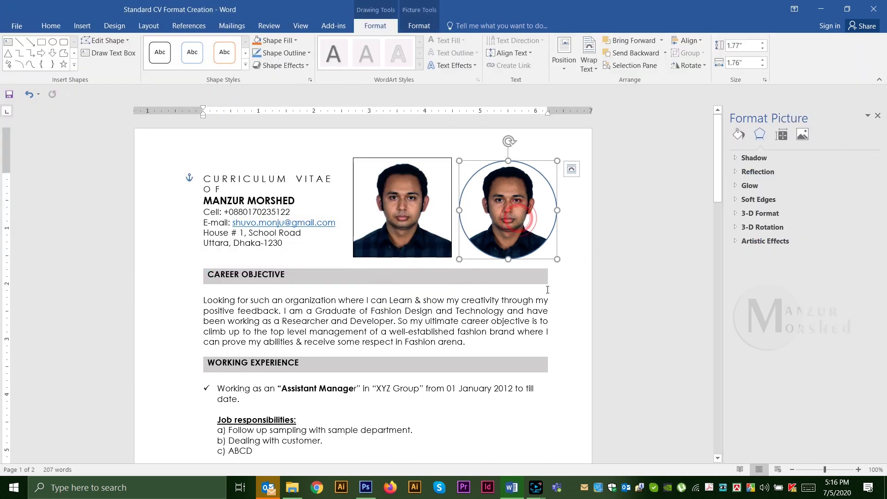
key("Delete")
left_click_drag(407, 206, 504, 215)
left_click(491, 320)
scroll(499, 333, "down", 1)
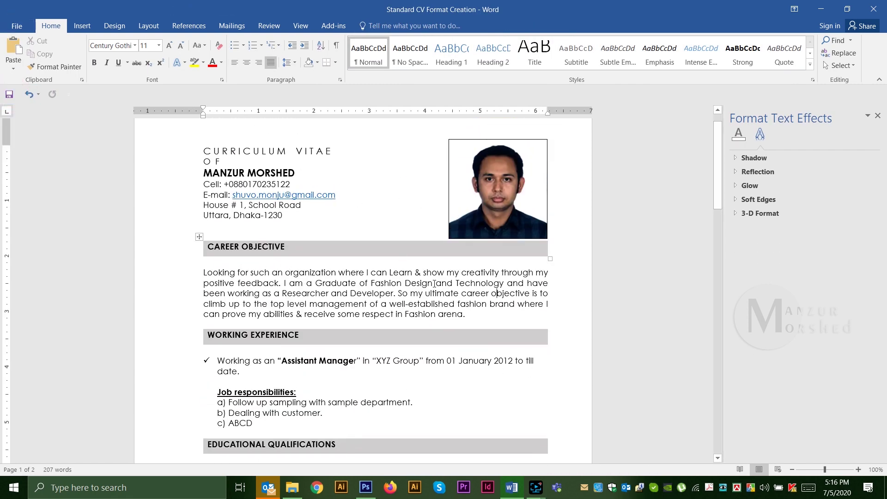
scroll(416, 278, "down", 4)
scroll(397, 289, "down", 8)
scroll(338, 309, "up", 10)
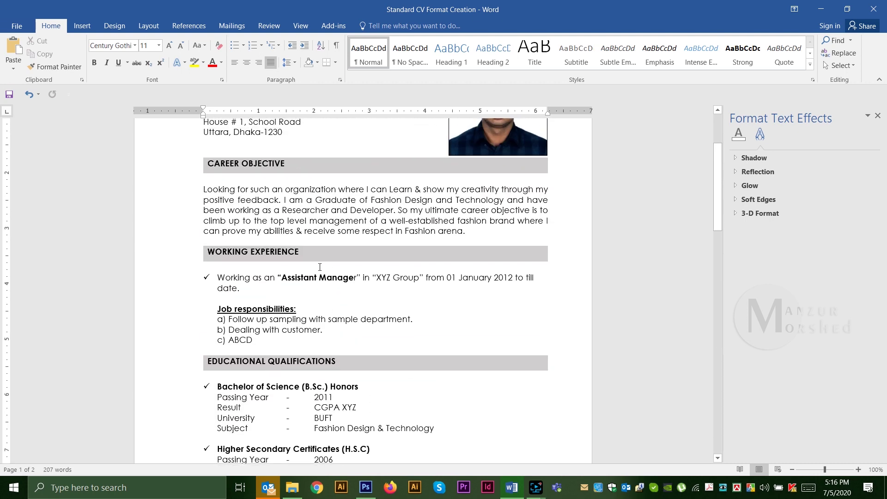
Step: Set the Career Objective paragraph's line spacing to 'At least' 18 pt
double_click(182, 190)
right_click(364, 189)
left_click(390, 275)
left_click(517, 263)
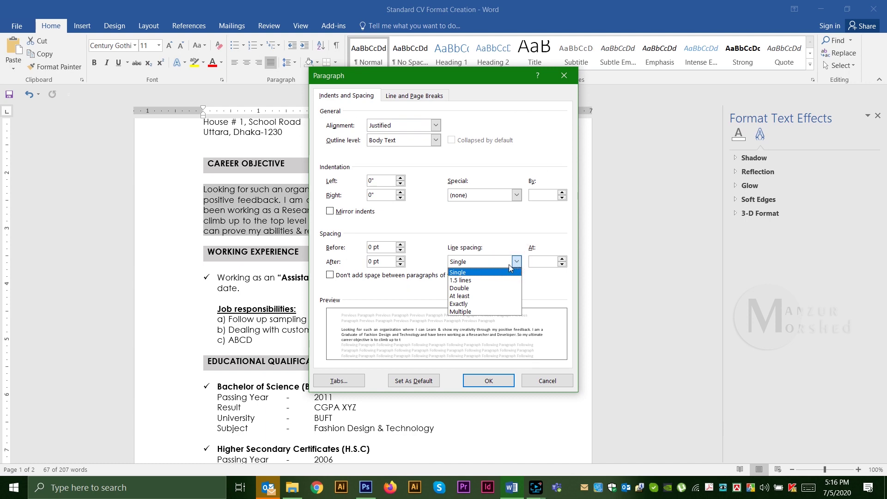
left_click(462, 294)
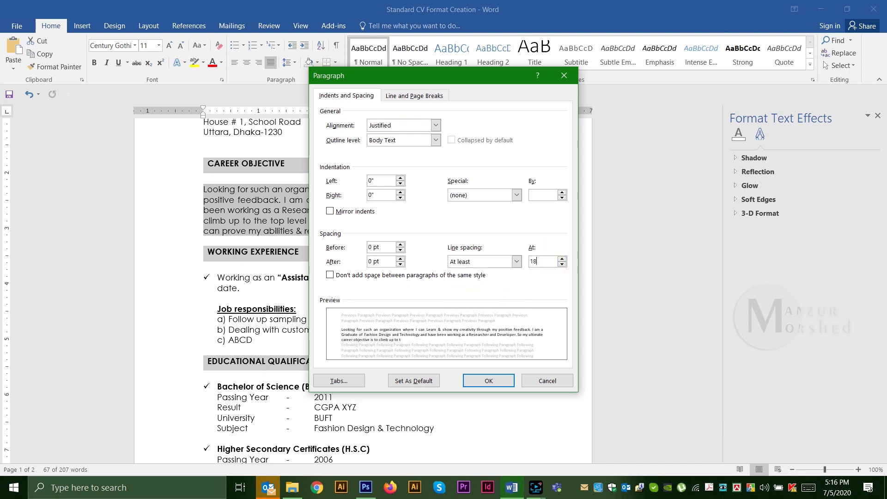
left_click(488, 381)
left_click(483, 257)
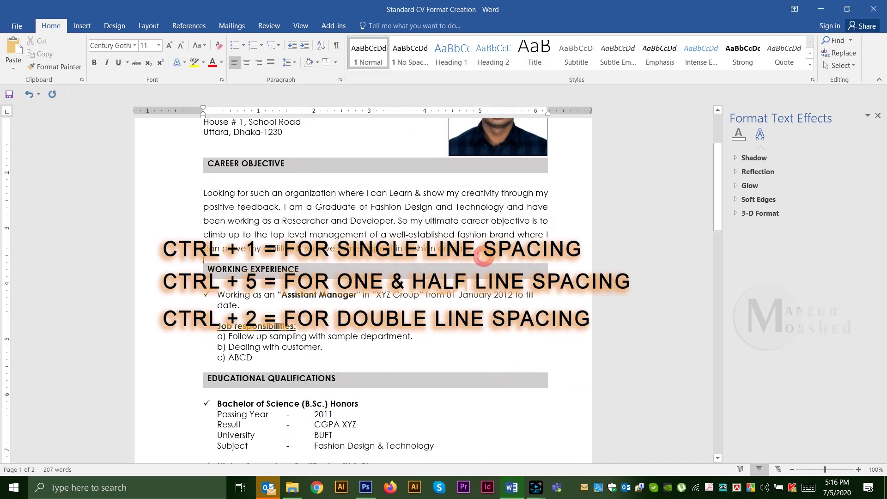
scroll(340, 277, "up", 1)
Step: Add a blank line above CAREER OBJECTIVE and undo the copied text under Language Comptency
left_click(234, 181)
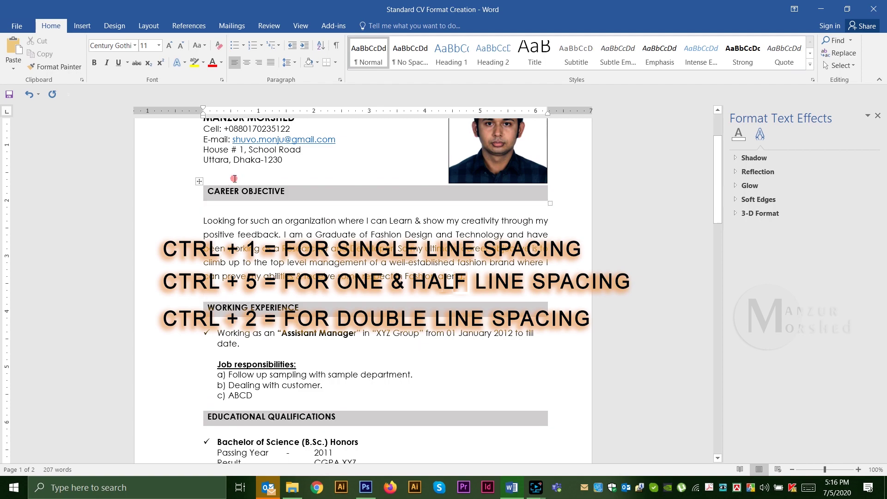
key("Return")
scroll(470, 288, "up", 3)
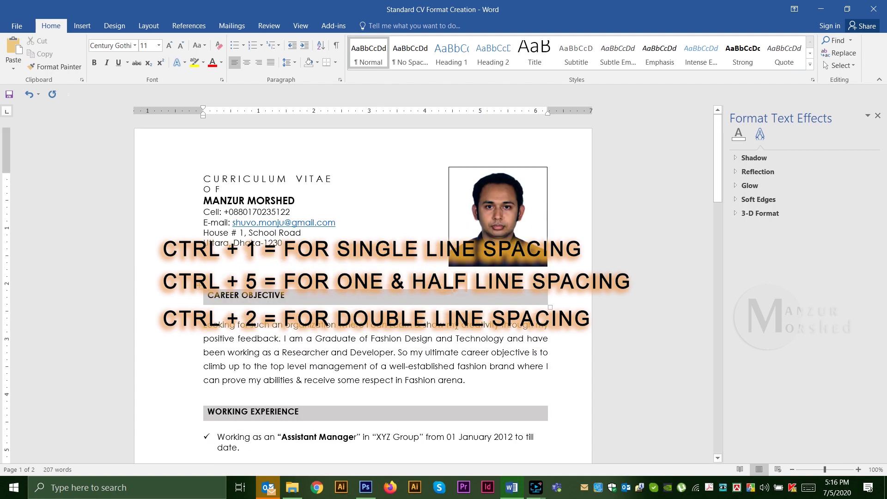
scroll(458, 327, "down", 3)
scroll(458, 326, "up", 3)
scroll(459, 327, "down", 10)
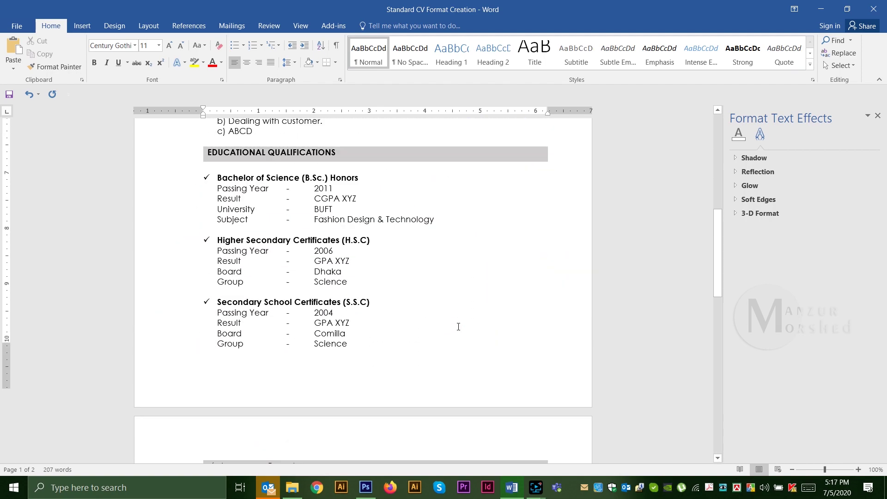
scroll(442, 333, "down", 2)
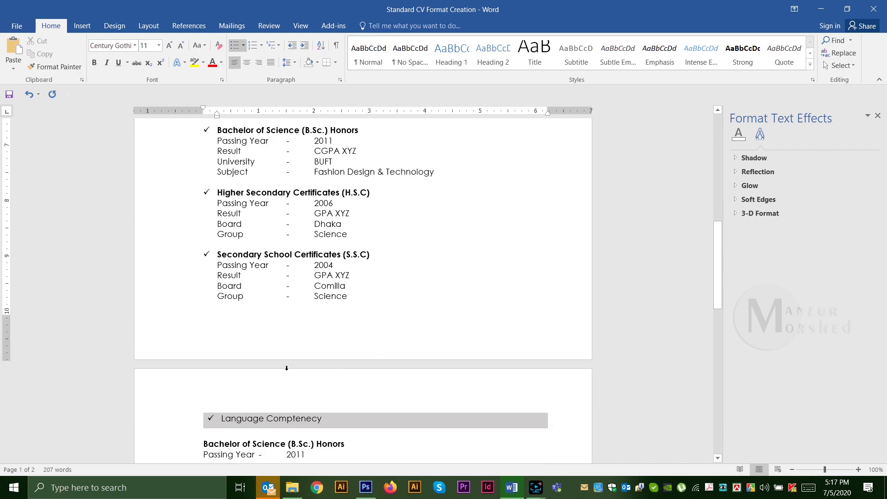
key("ctrl+z")
Step: Insert a 4x1 table with headers Language, Reading, Writing and Listening
left_click(82, 26)
left_click(86, 58)
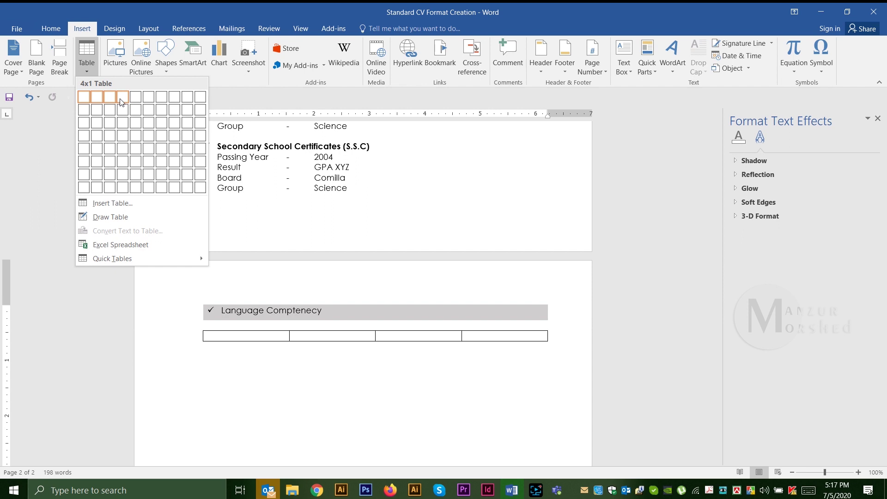
left_click(122, 96)
type("Language")
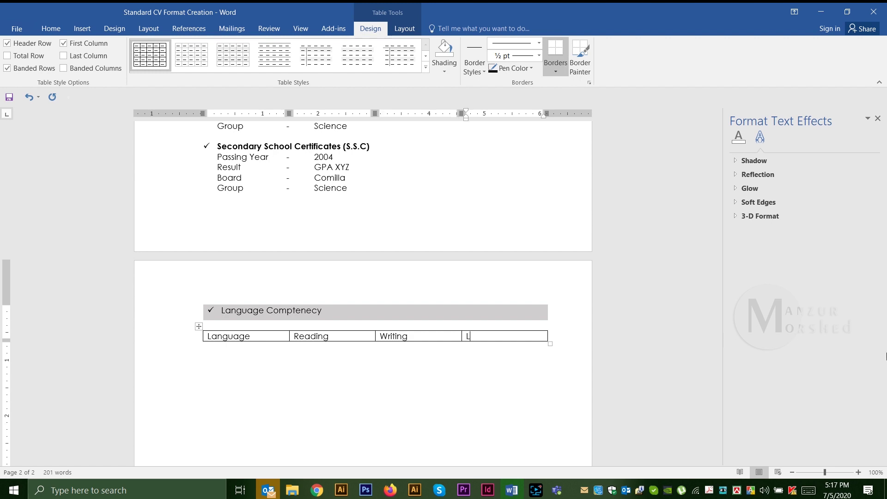
key("Tab")
left_click(493, 336)
key("BackSpace")
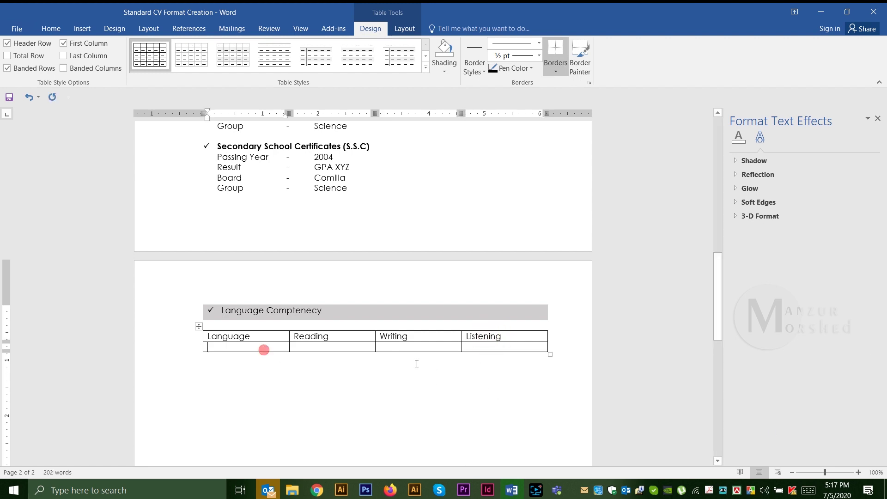
Step: Fill in the English row with Excellent ratings and add a Bengali row
type("English")
key("Tab")
type("Excellent")
key("Tab")
type("Exc")
key("Tab")
type("bengal")
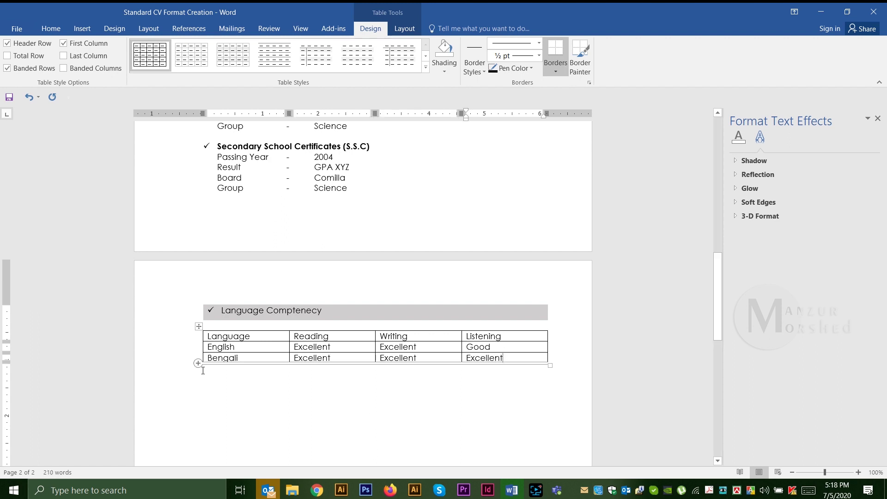
left_click(196, 336)
Step: Make the header row bold and centred, and add an empty row beneath it
left_click(51, 29)
key("ctrl+b")
left_click(246, 65)
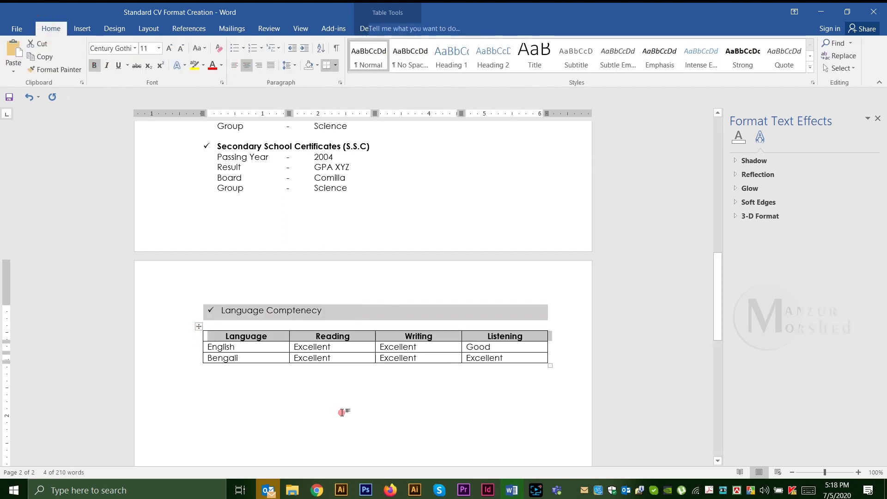
left_click(194, 341)
Step: Shade the header row light grey
right_click(194, 331)
left_click(224, 310)
left_click(340, 130)
left_click(467, 328)
left_click(372, 138)
left_click(327, 167)
left_click(310, 204)
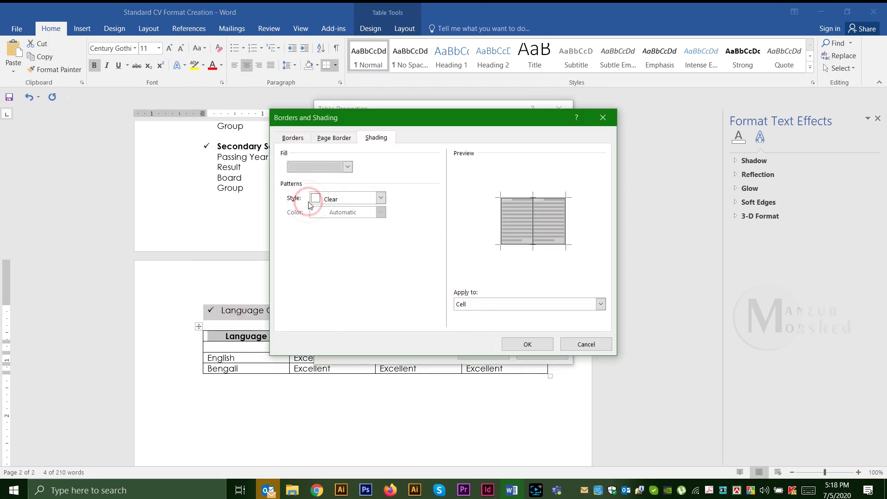
Step: Change the header row's border colour to grey
left_click(292, 138)
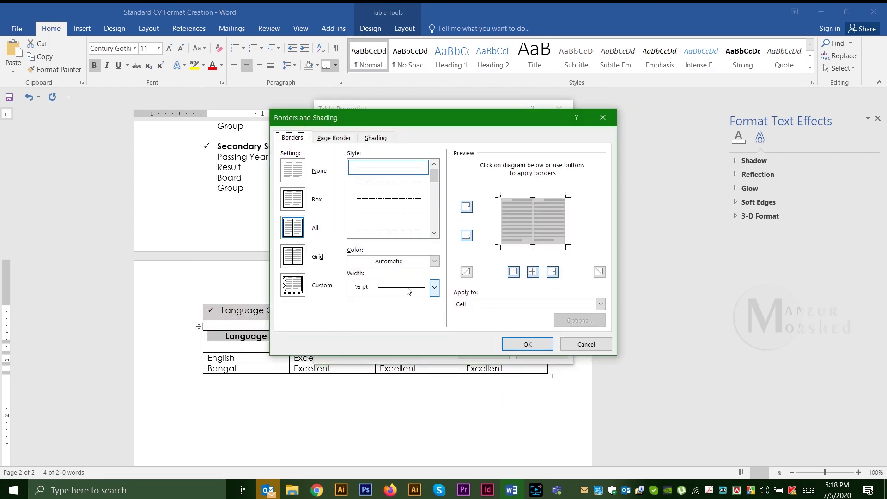
left_click(435, 261)
left_click(372, 310)
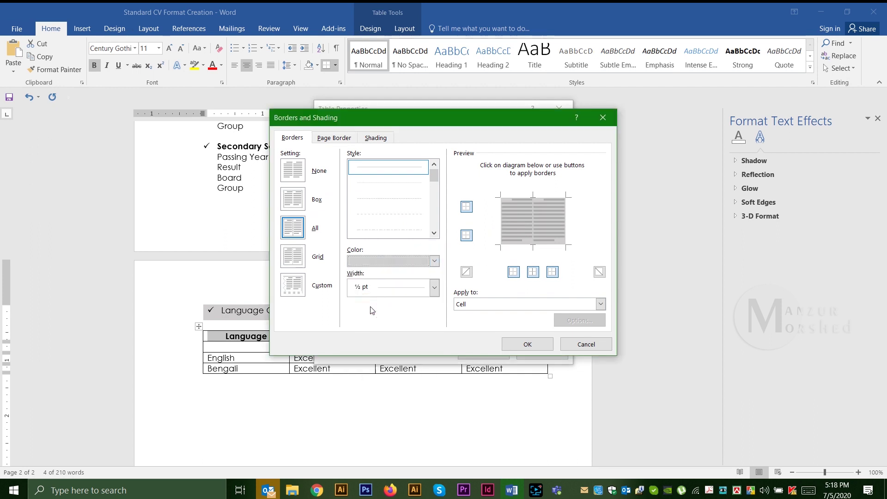
left_click(416, 263)
left_click(528, 344)
left_click(527, 345)
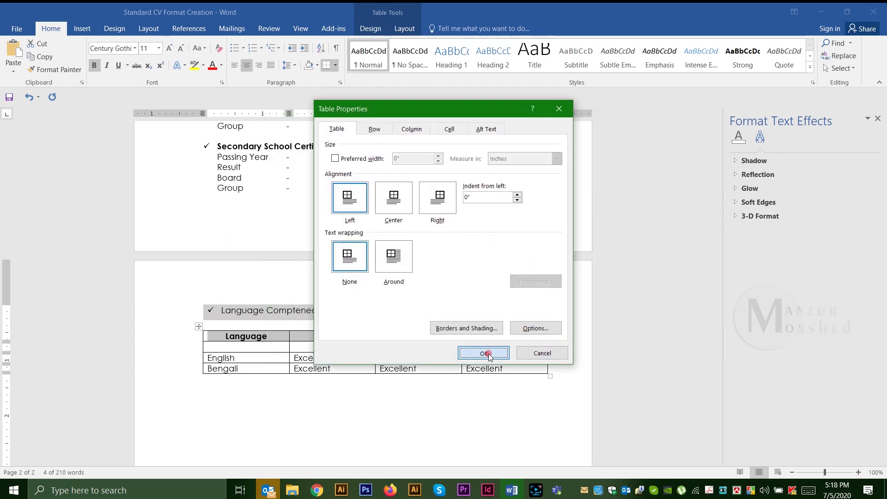
left_click(489, 352)
Step: Give the whole table coloured 2 ¼ pt borders
left_click(198, 326)
right_click(335, 359)
left_click(362, 339)
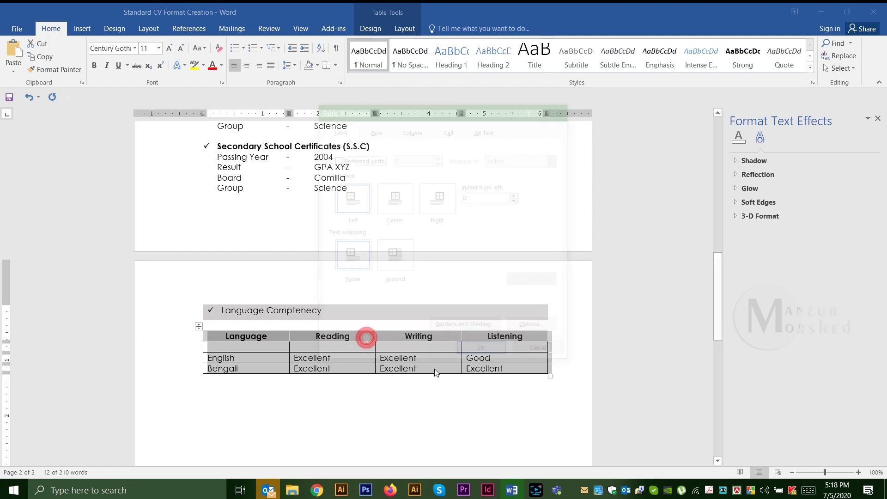
left_click(453, 327)
left_click(403, 263)
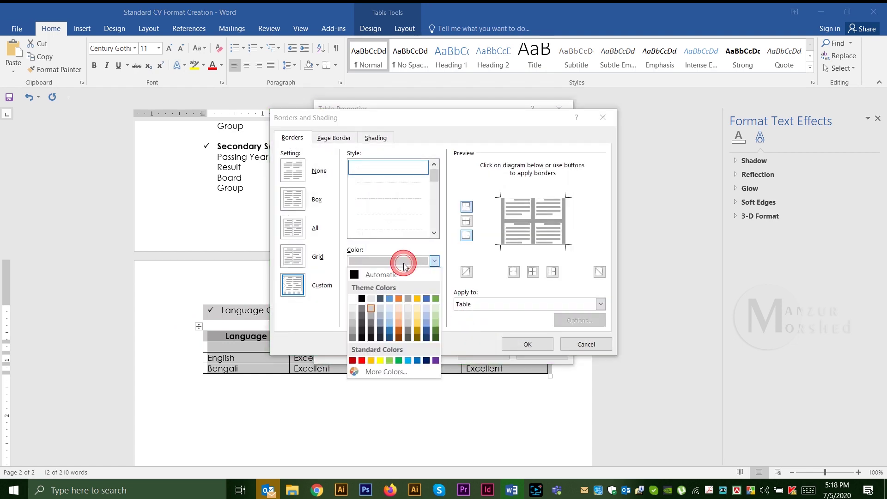
left_click(367, 309)
left_click(367, 286)
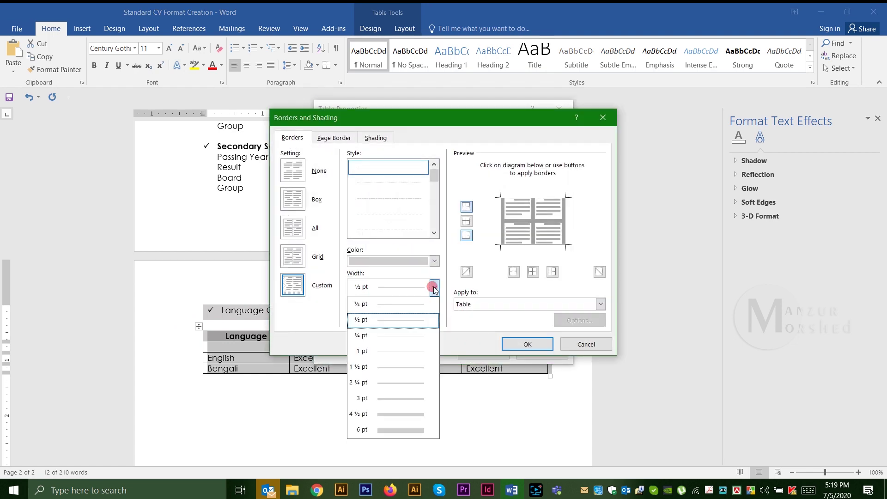
left_click(385, 383)
left_click(527, 345)
left_click(486, 356)
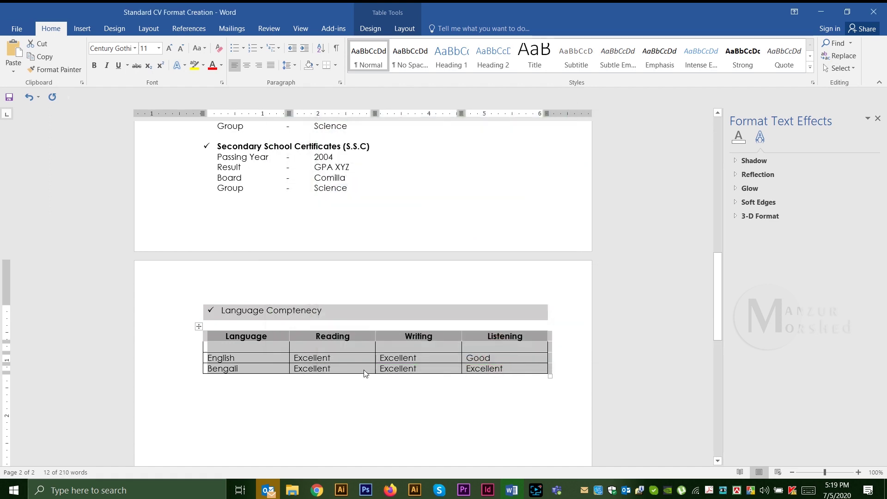
Step: Keep the left and right table borders and remove the inside horizontal and vertical borders
left_click(198, 326)
right_click(240, 354)
left_click(267, 333)
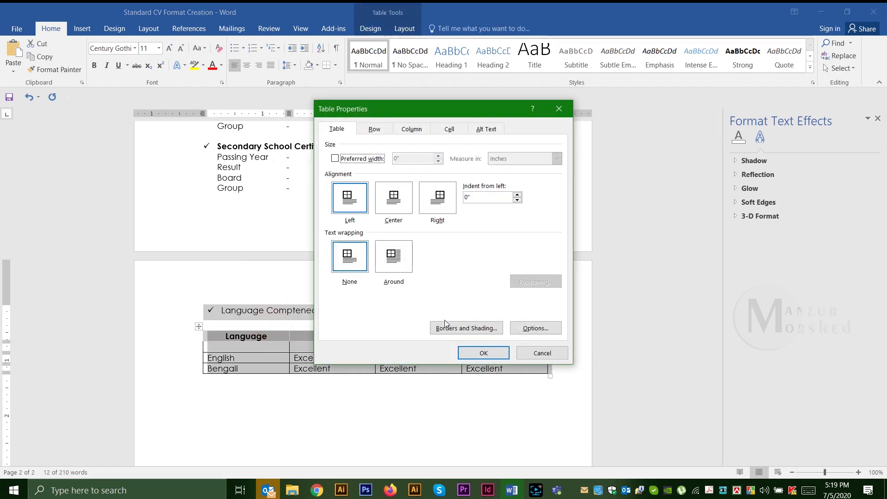
left_click(458, 327)
left_click(514, 271)
left_click(552, 271)
left_click(514, 272)
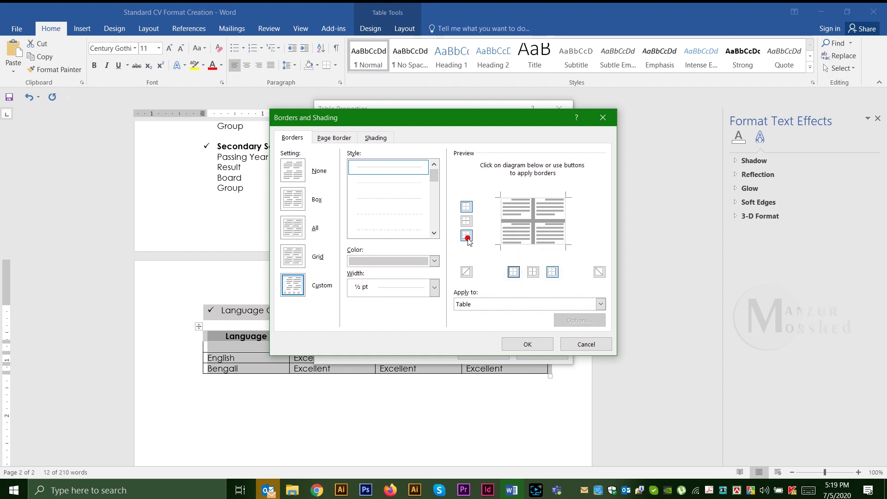
left_click(466, 221)
left_click(533, 271)
left_click(527, 344)
left_click(485, 356)
left_click(407, 381)
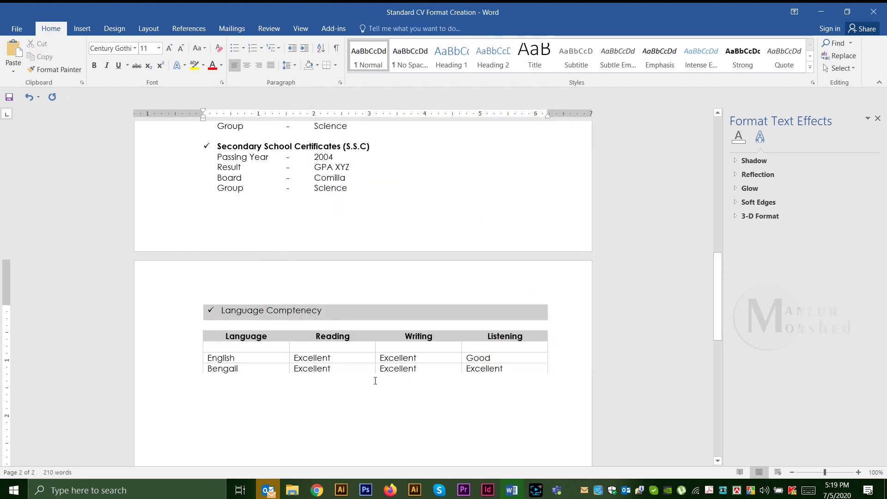
scroll(407, 381, "down", 2)
Step: Delete the empty row under the language table's header
left_click(192, 293)
right_click(192, 292)
left_click(228, 187)
left_click(315, 358)
Step: Shade the English row light blue-grey
left_click(194, 296)
right_click(194, 296)
left_click(223, 273)
left_click(466, 328)
left_click(377, 138)
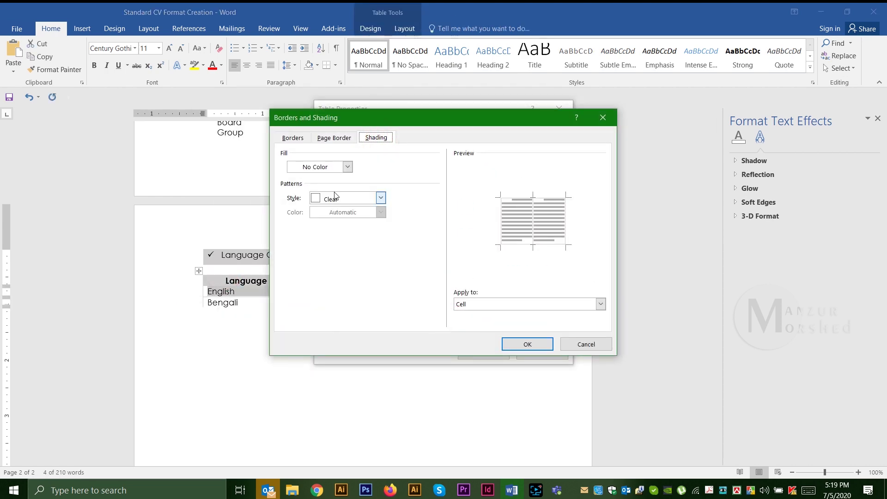
left_click(321, 209)
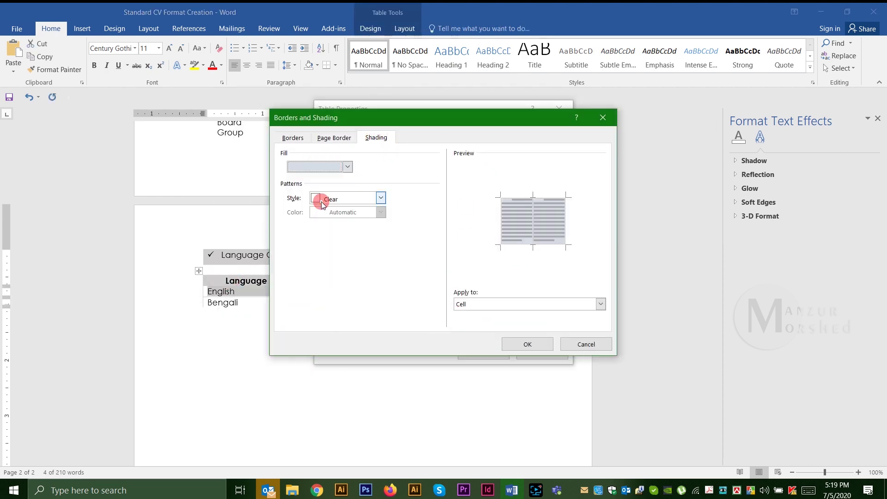
left_click(528, 344)
left_click(484, 356)
Step: Shade the Bengali row with a peach tint
left_click(196, 303)
right_click(196, 303)
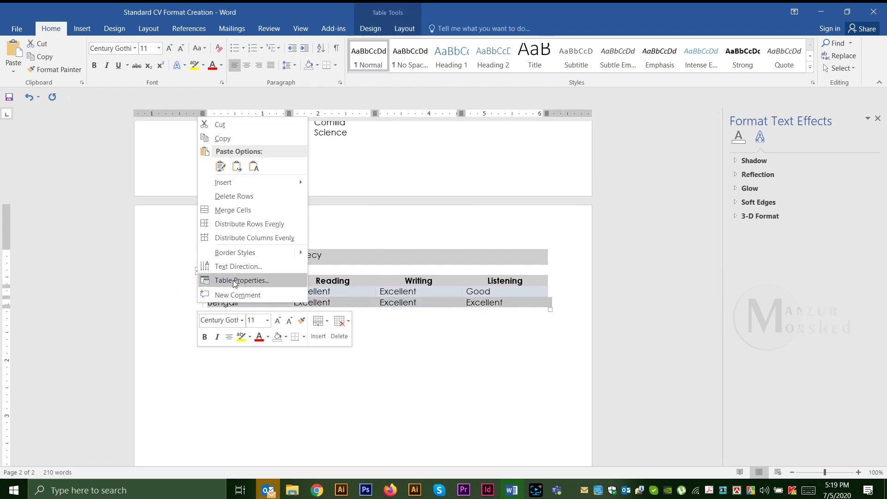
left_click(238, 281)
left_click(466, 329)
left_click(347, 167)
left_click(341, 203)
left_click(528, 344)
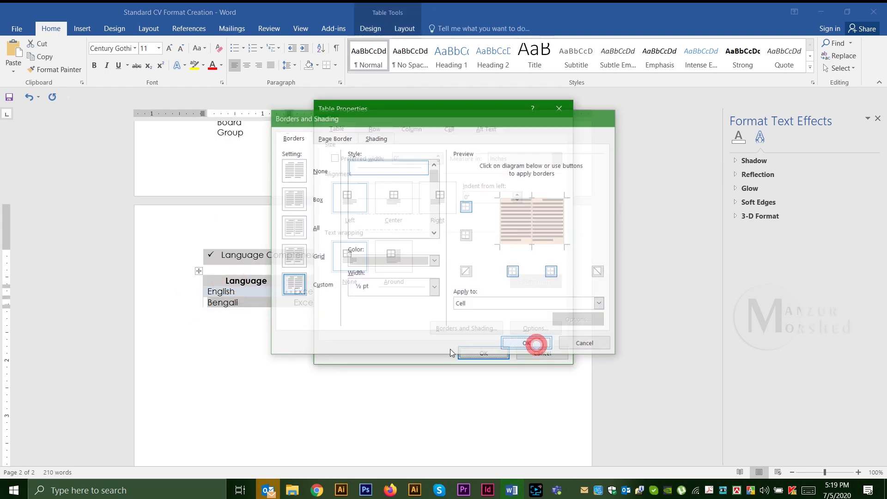
left_click(484, 357)
left_click(232, 353)
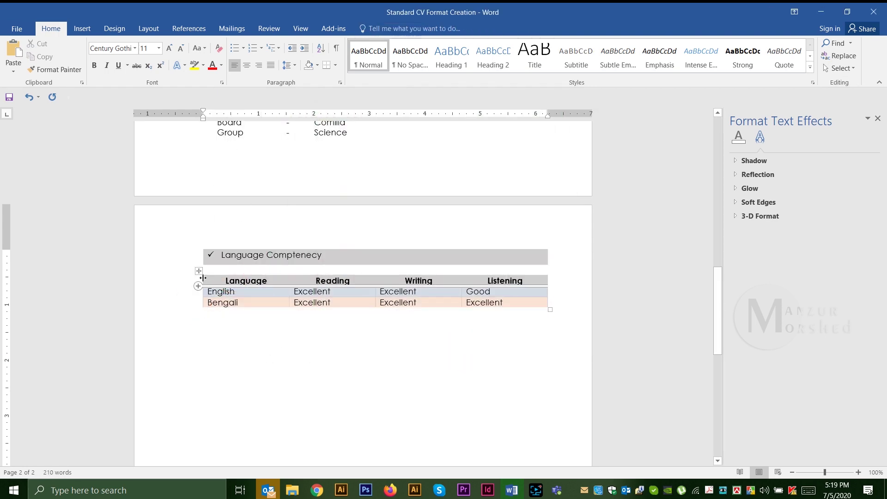
Step: Give the whole table a light border colour
left_click(198, 271)
right_click(253, 286)
left_click(298, 263)
left_click(358, 328)
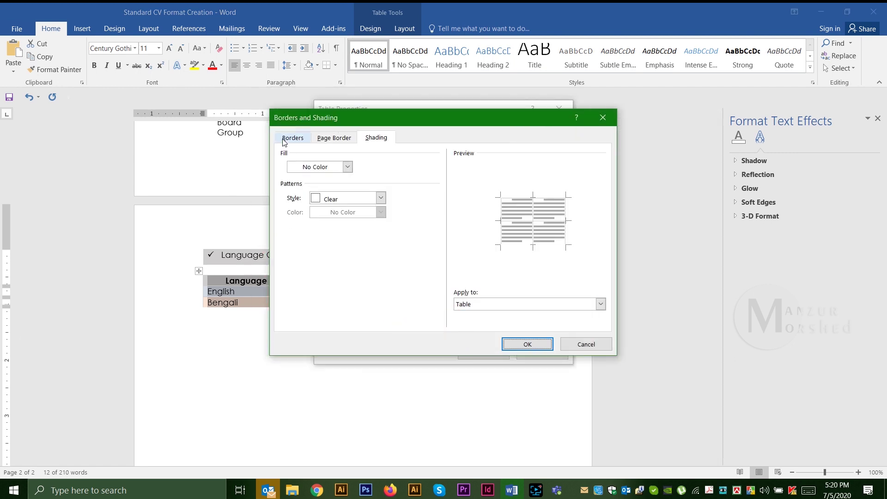
left_click(292, 138)
left_click(435, 261)
left_click(355, 305)
Step: Set 2 ¼ pt borders, toggle the top and inside horizontal edges, then select the Language Comptency heading
left_click(388, 288)
left_click(376, 376)
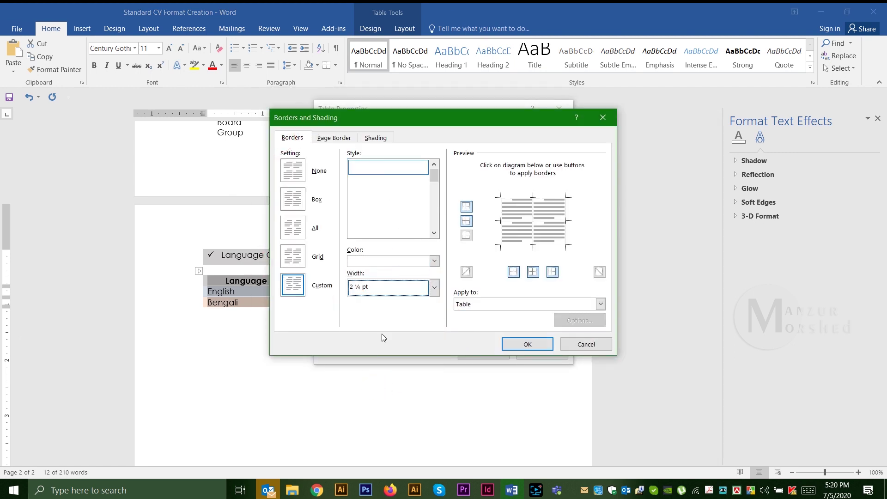
left_click(466, 208)
left_click(466, 224)
left_click(513, 343)
left_click(508, 356)
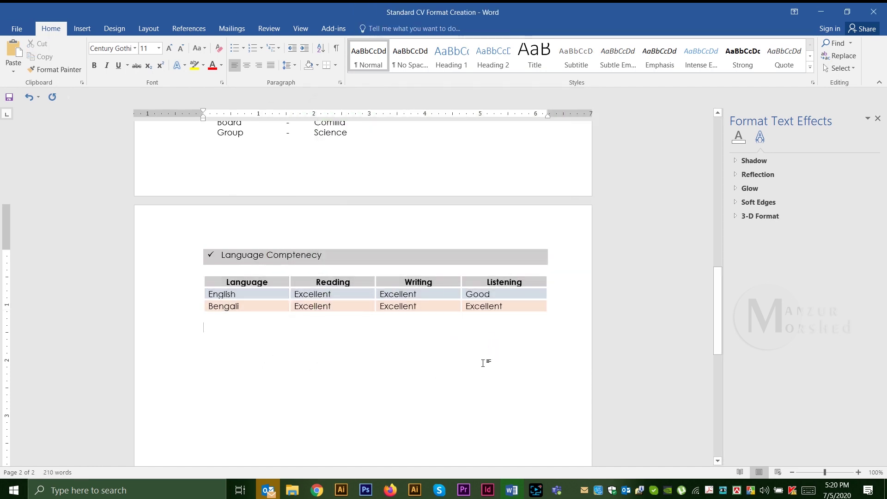
left_click_drag(280, 261, 221, 257)
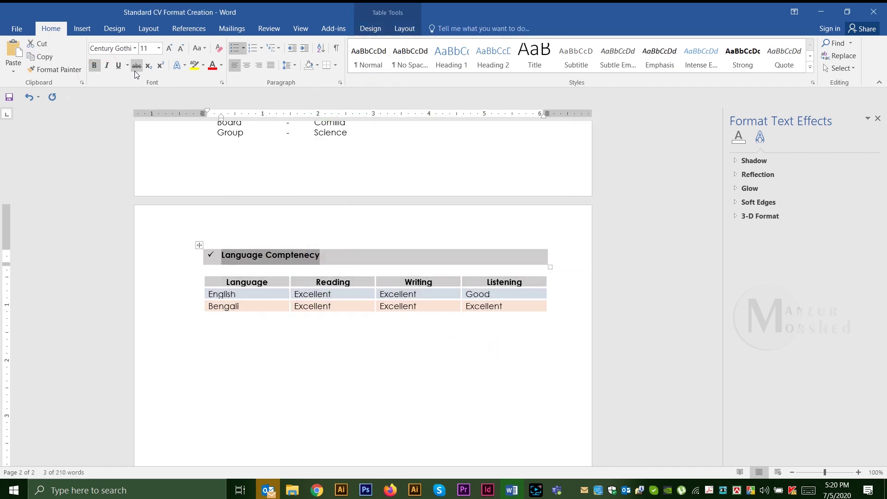
left_click(298, 331)
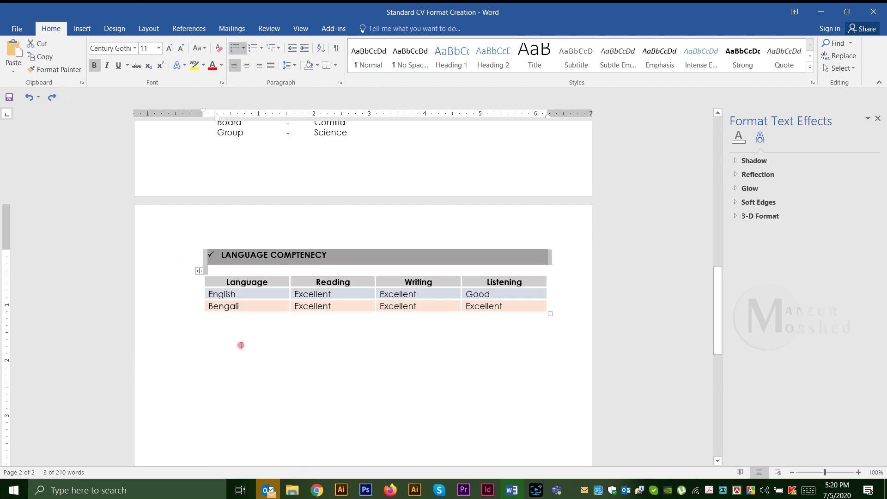
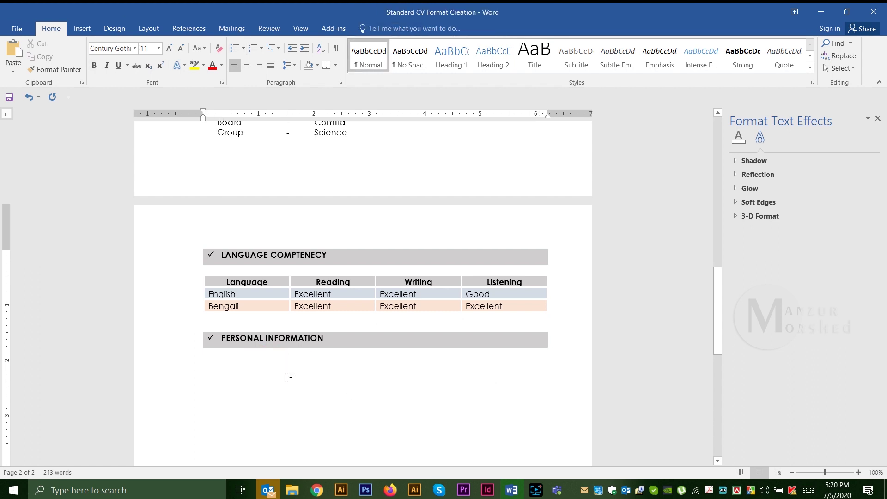
Step: Enter the Father's Name and Mother's Name lines with tab-aligned colons, taking the father's name out of all capitals
scroll(637, 270, "up", 1)
type("Father")
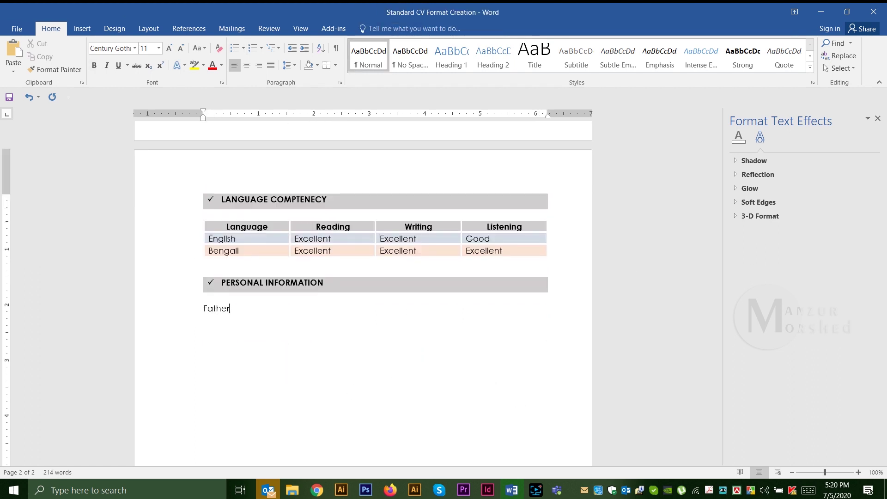
type("'s Name")
key("Tab")
key("Tab")
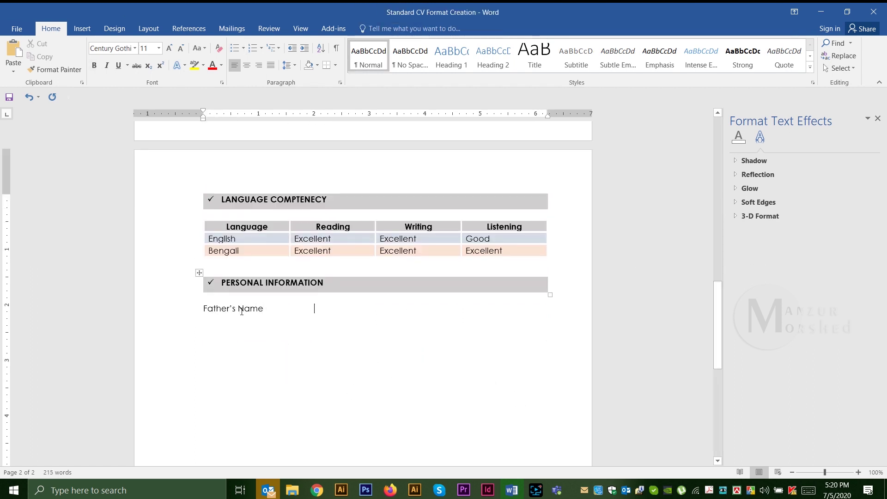
type(":")
key("Tab")
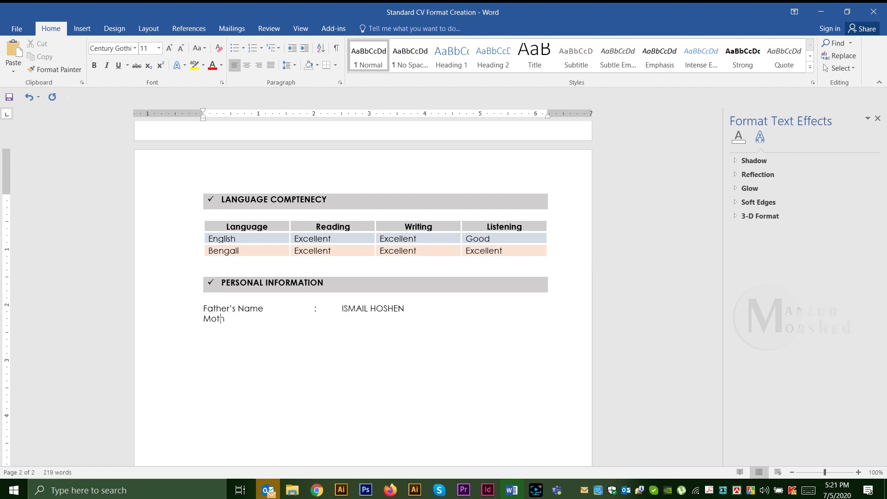
type(":")
left_click_drag(342, 308, 404, 318)
key("shift+F3")
left_click(345, 318)
key("Return")
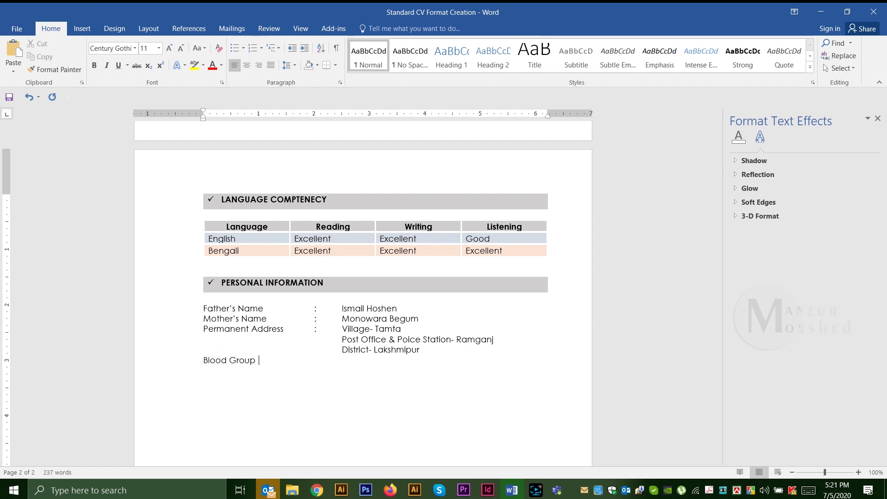
Step: Make the plus sign in the blood group B+(ve) superscript
key("Left")
key("Left")
key("Left")
key("Left")
key("shift+Left")
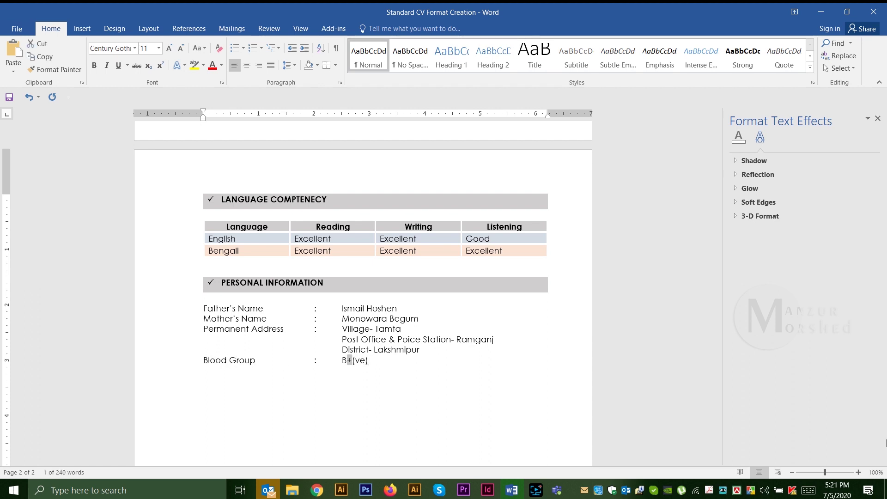
right_click(349, 361)
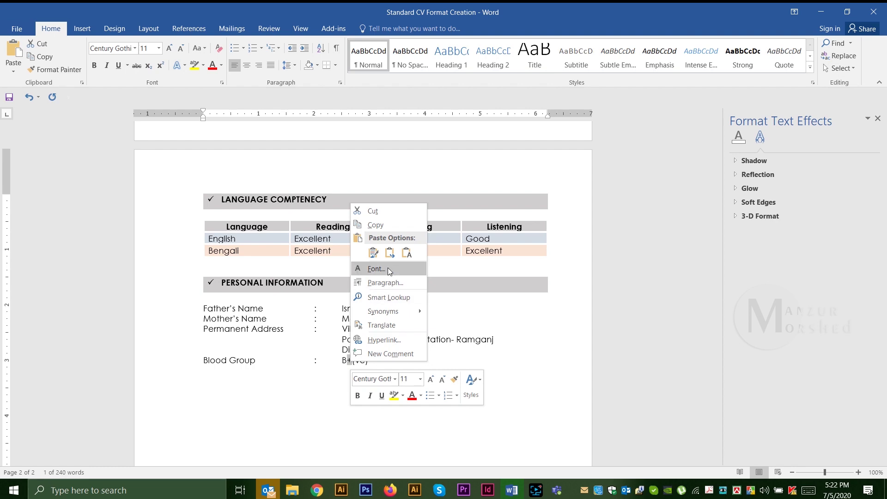
left_click(380, 276)
left_click(83, 274)
left_click(223, 381)
left_click(375, 361)
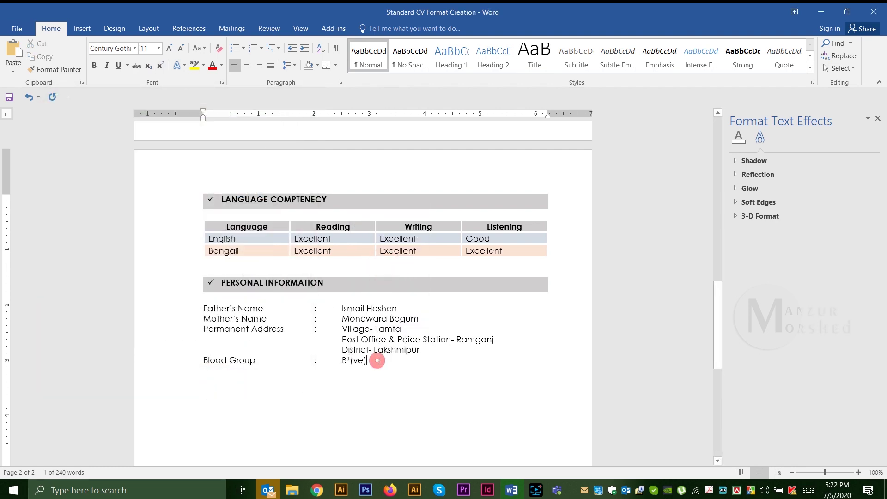
key("Return")
Step: Add the Marital Status, height in feet and inches, and date of birth lines
type("Marital Status")
key("Tab")
type(":")
key("Tab")
type("Married")
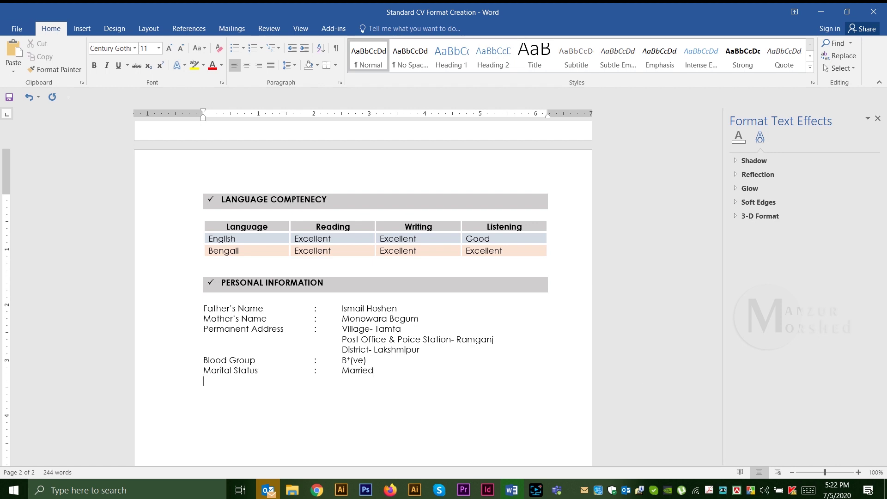
type(" Feet 8 Inch")
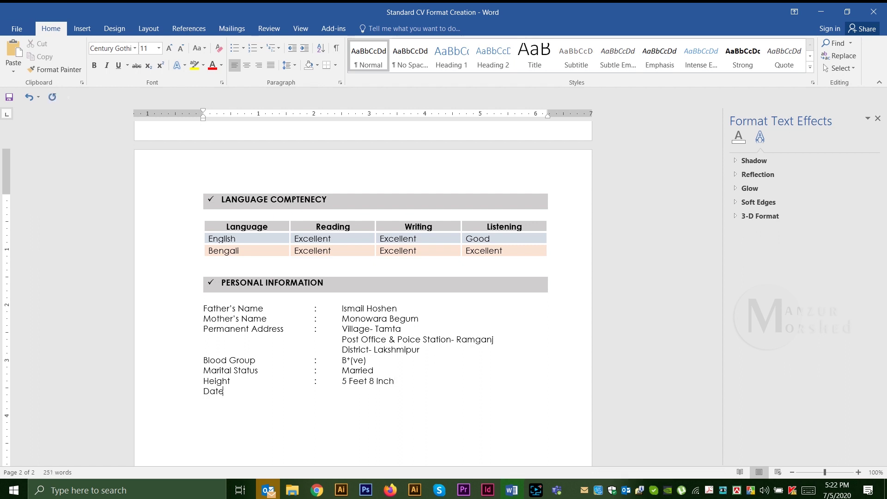
type("January 1989")
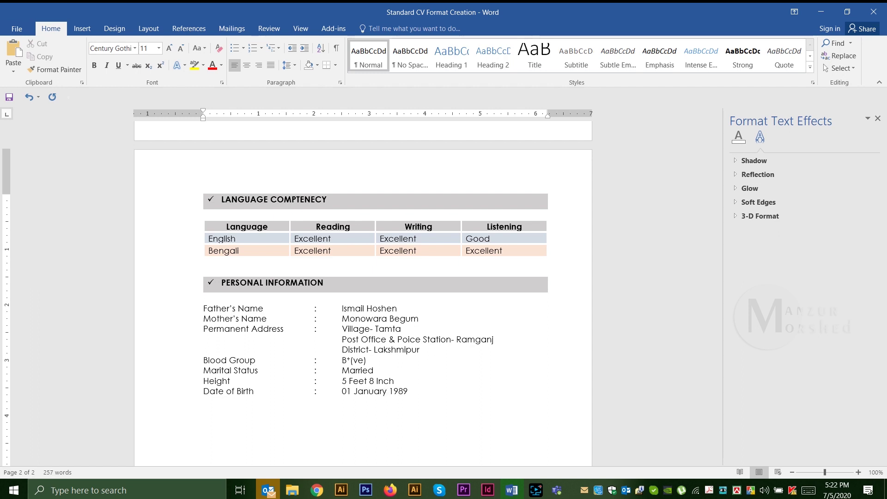
Step: Set the Personal Information lines to 1.5 line spacing
left_click_drag(192, 309, 204, 401)
right_click(234, 401)
left_click(269, 397)
left_click(513, 264)
left_click(489, 277)
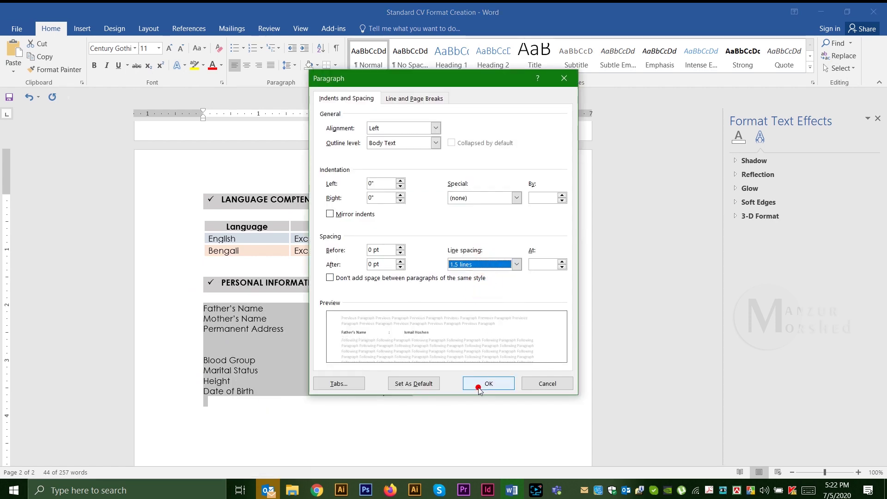
left_click(481, 382)
left_click(427, 351)
Step: Duplicate the grey heading below Date of Birth, rename it HOBBIE(S), and start the first hobby, Playing
scroll(453, 303, "down", 2)
left_click_drag(184, 172, 185, 199)
key("ctrl+c")
left_click(234, 337)
key("ctrl+v")
left_click_drag(222, 354, 324, 354)
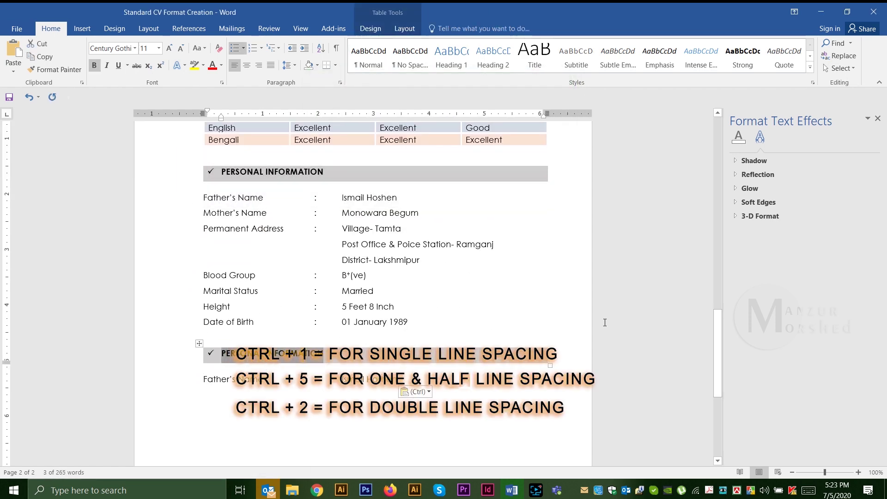
type("HOBBIE()")
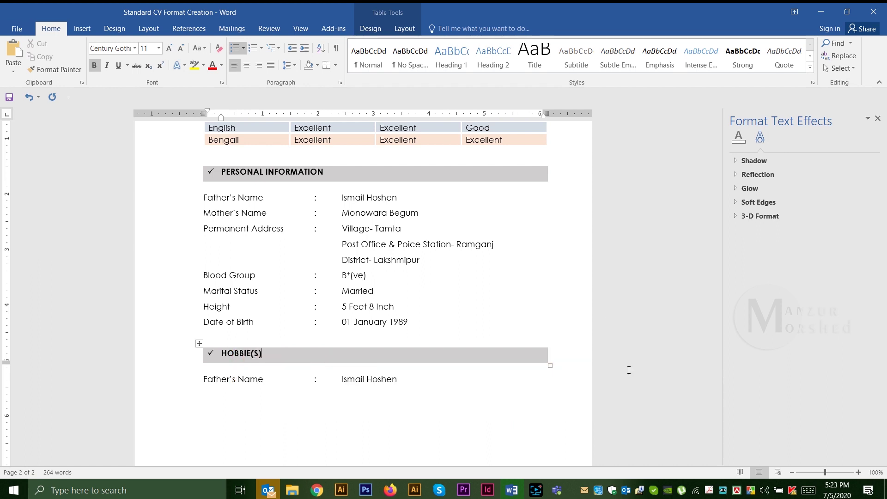
left_click(193, 383)
type("Playing Cricket")
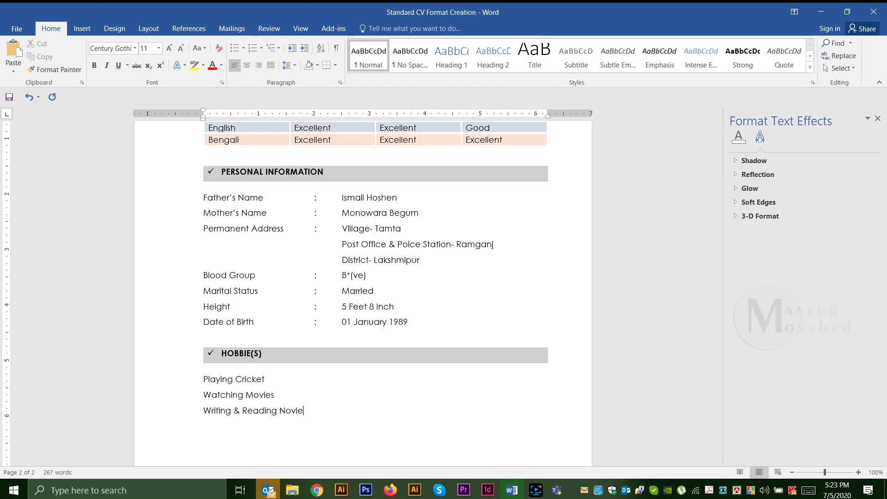
Step: Finish the hobby list with Travelling and apply bullets to the four hobby lines at the margin
scroll(548, 262, "down", 3)
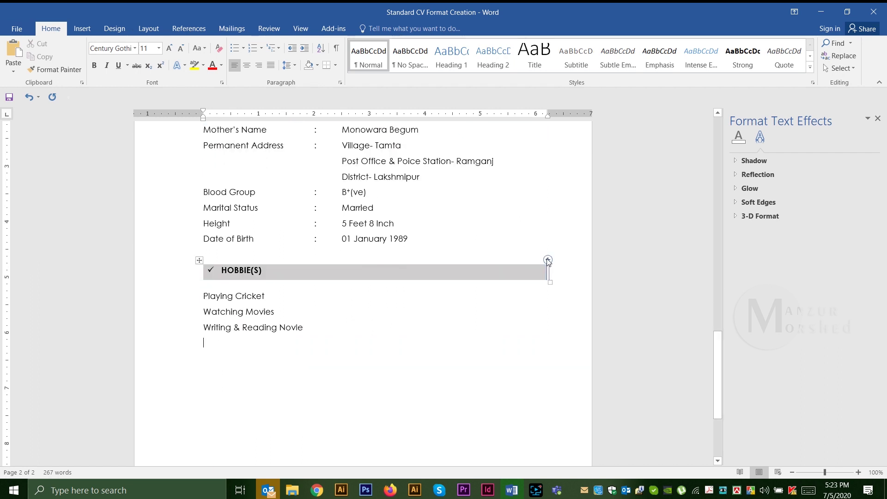
type("Travelling")
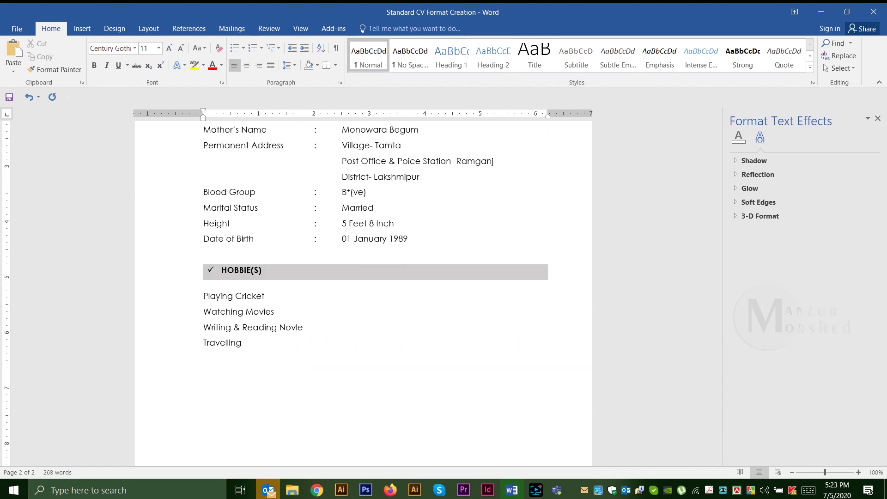
scroll(277, 310, "down", 1)
left_click_drag(252, 318, 202, 267)
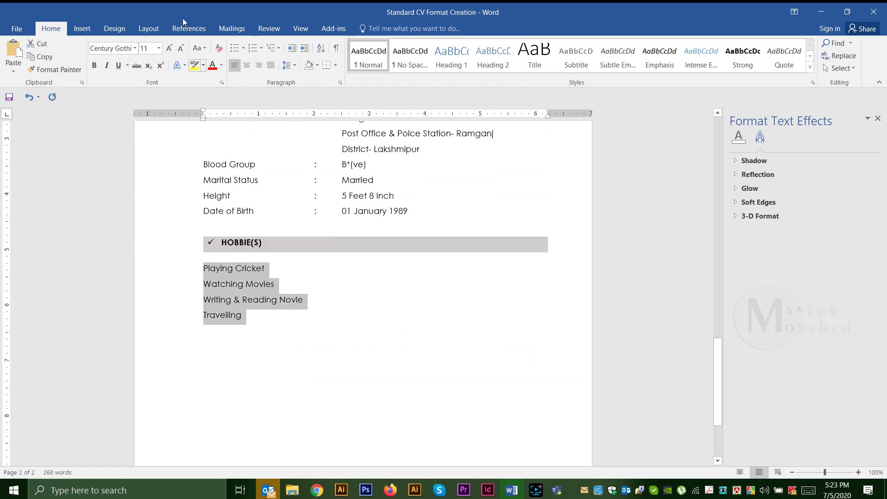
left_click(246, 49)
left_click(271, 145)
key("Tab")
key("shift+Tab")
left_click(337, 331)
Step: Copy the HOBBIE(S) heading and first hobby, and paste them below the list
scroll(337, 331, "down", 4)
scroll(351, 319, "up", 5)
scroll(360, 309, "down", 2)
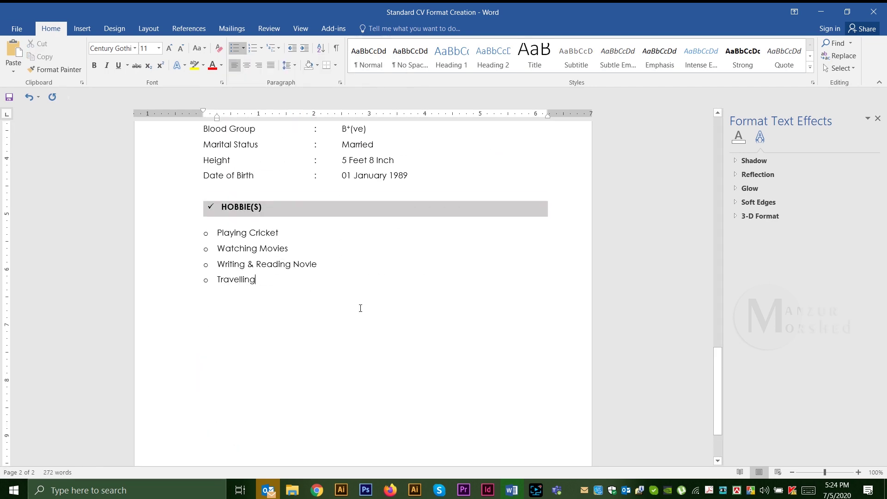
left_click_drag(182, 214, 184, 238)
key("ctrl+c")
left_click(277, 329)
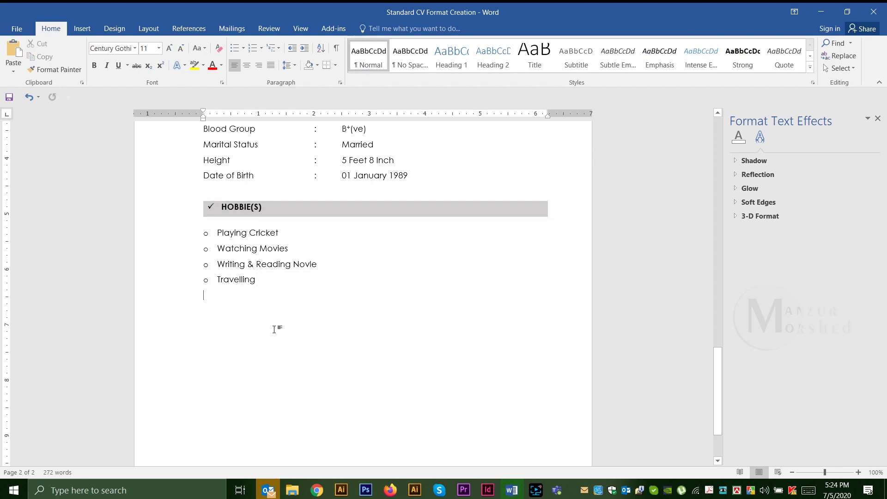
key("Return")
key("ctrl+v")
key("BackSpace")
Step: Rename the copied heading REFERENCE(S), remove the leftover hobby line, and insert a one-row, two-column table
left_click_drag(217, 311, 249, 311)
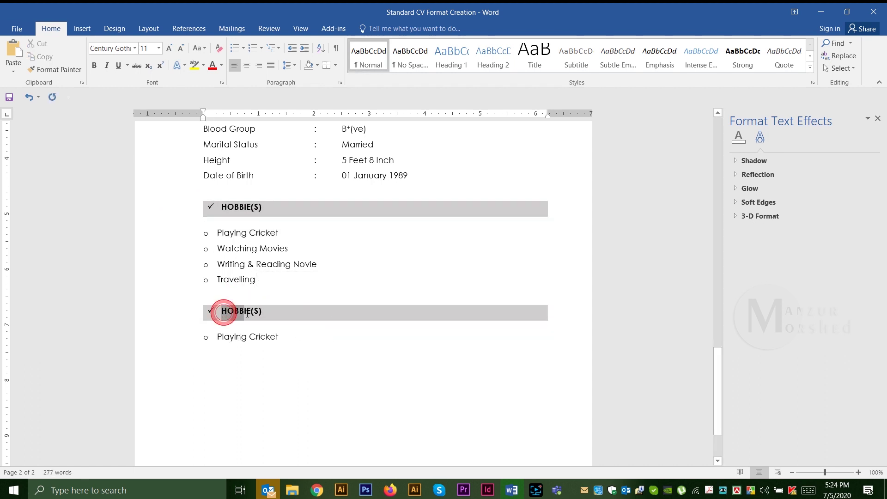
type("REFERENCE")
left_click(185, 337)
key("Delete")
left_click(82, 28)
left_click(87, 58)
left_click(95, 102)
Step: Type the first referee's name, title, department, university, city and cell phone number in the left cell
scroll(457, 248, "down", 1)
scroll(464, 211, "up", 1)
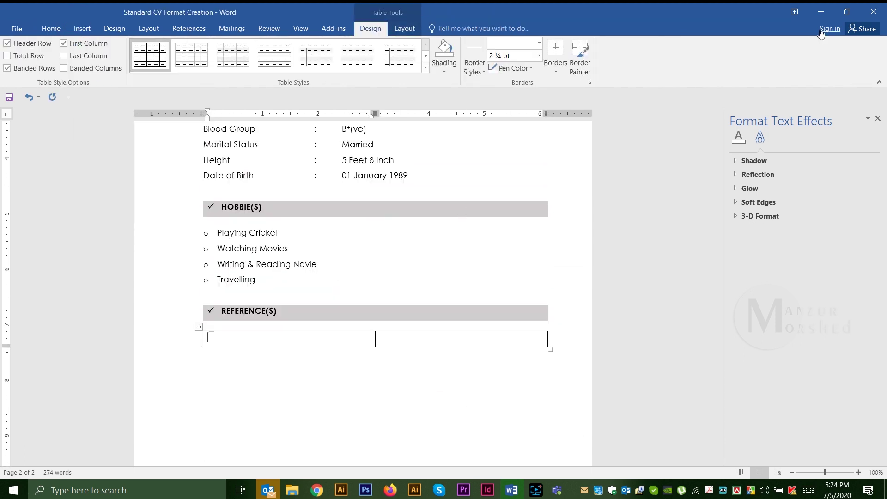
key("Return")
type("Forent")
key("Return")
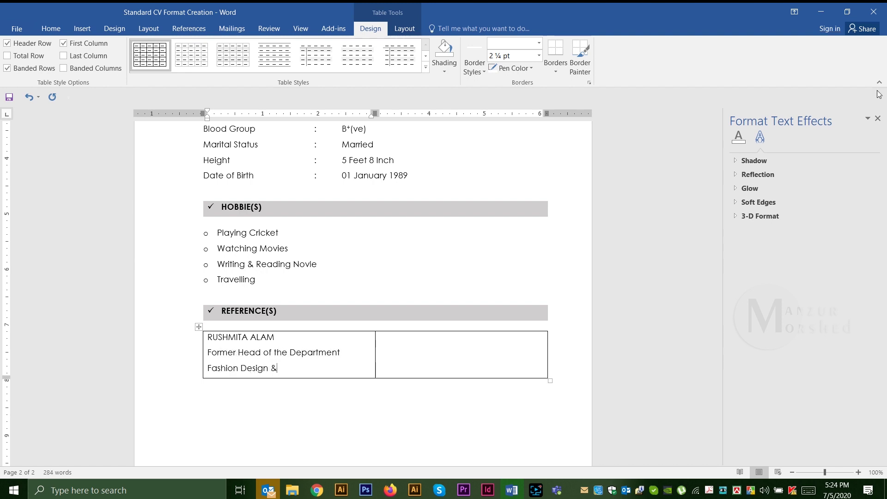
type("logy")
key("Return")
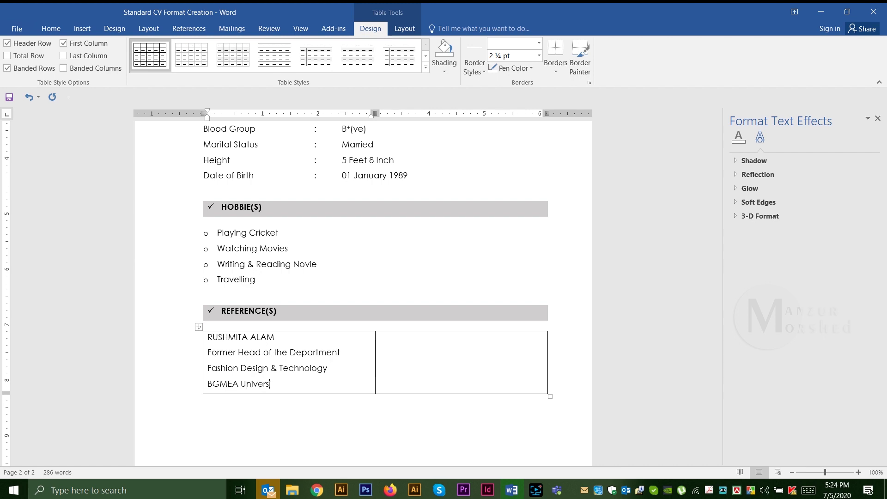
type("ogy")
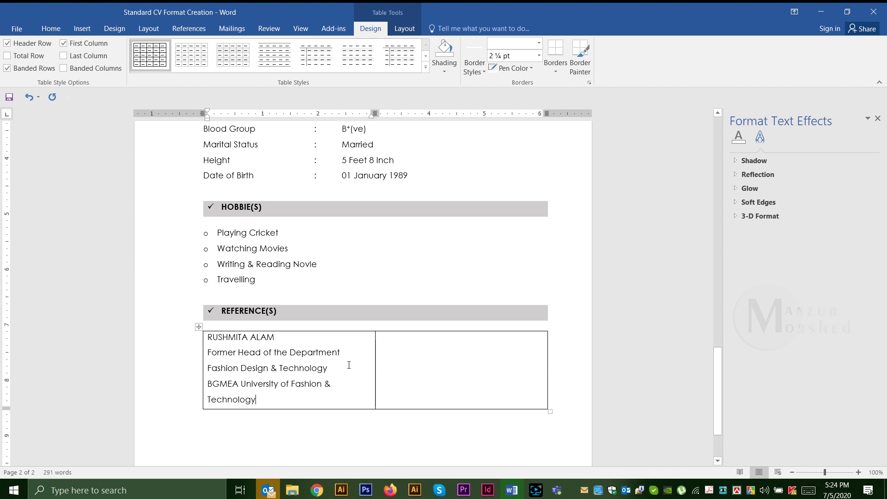
key("Return")
type("Dhaka")
key("Return")
type("Cell: ")
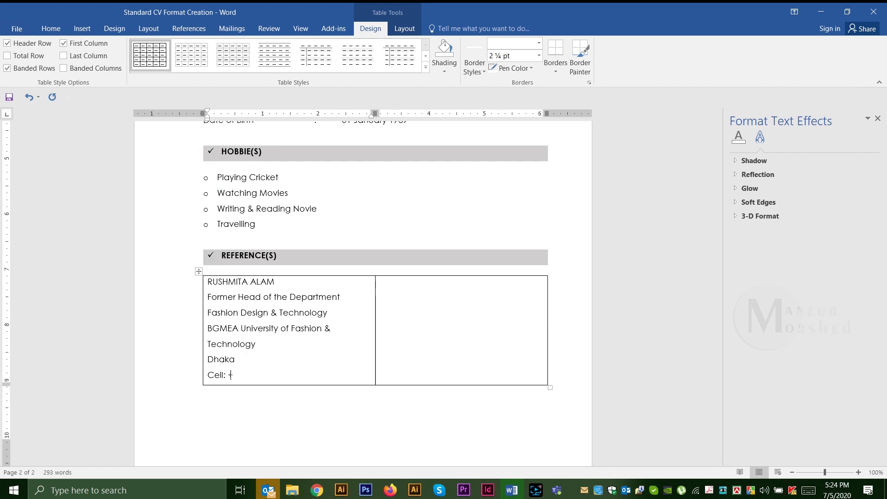
type("+8801799999999")
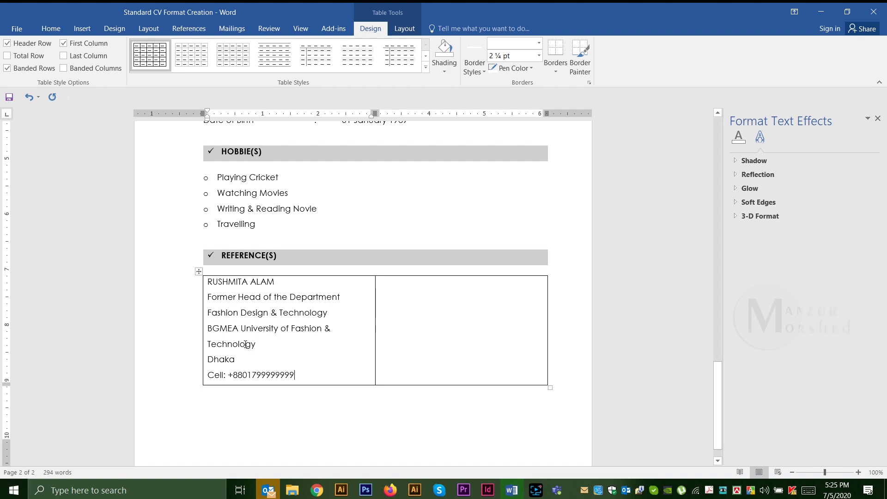
Step: Bold the first referee's name, shrink the detail lines, and complete the address with area and postcode
left_click_drag(210, 281, 277, 283)
key("ctrl+b")
left_click(269, 325)
left_click_drag(208, 296, 308, 371)
key("ctrl+bracketleft")
left_click(307, 310)
left_click(208, 339)
type("Uttara")
left_click(272, 338)
type("-1230")
Step: Copy the details into the right cell and edit them for the second referee at PD & Design, XYZ Group
left_click_drag(287, 352, 206, 281)
key("ctrl+c")
left_click(400, 309)
key("ctrl+v")
left_click_drag(380, 282, 447, 282)
double_click(390, 296)
key("Delete")
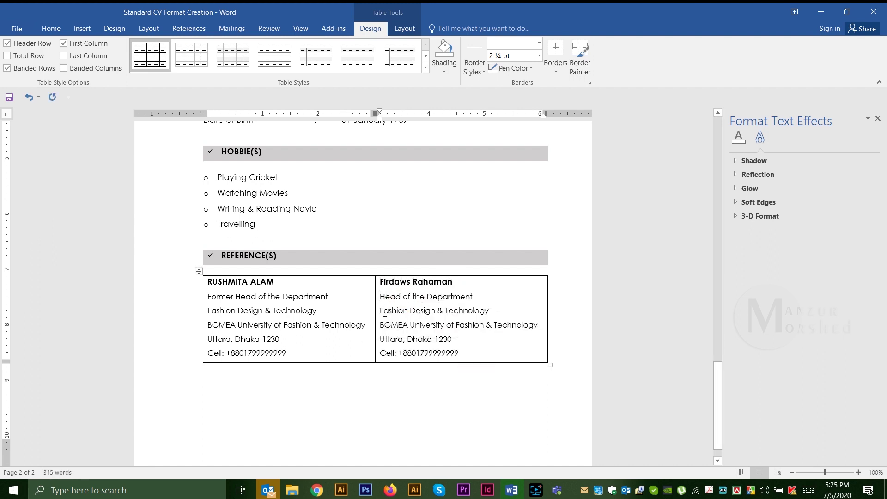
triple_click(387, 313)
type("XYZ Group")
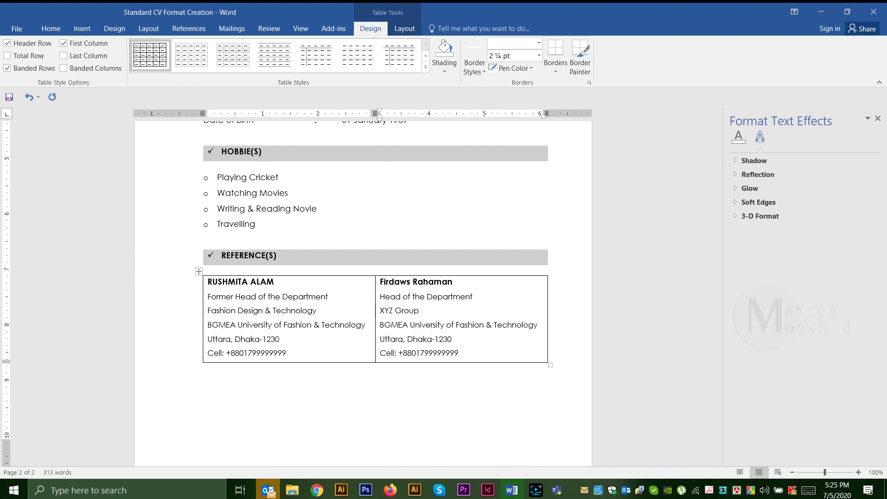
key("Return")
type("PD & Design")
left_click_drag(380, 339, 534, 345)
key("BackSpace")
key("BackSpace")
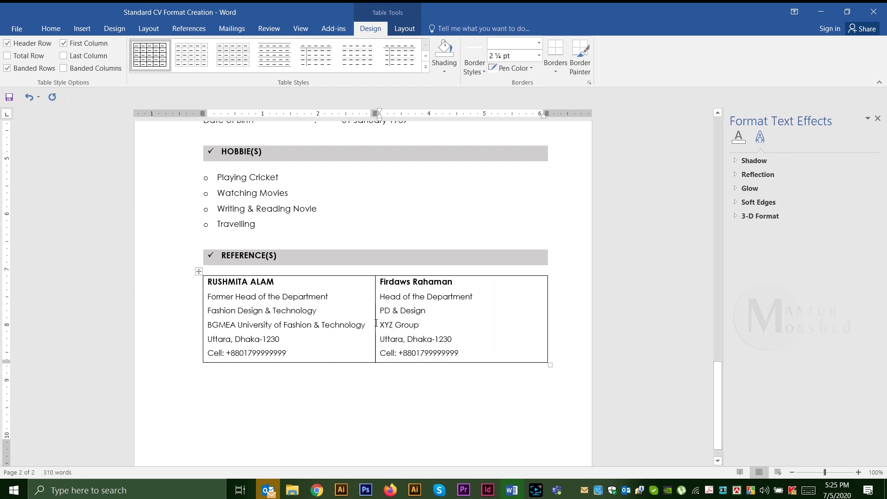
left_click(198, 271)
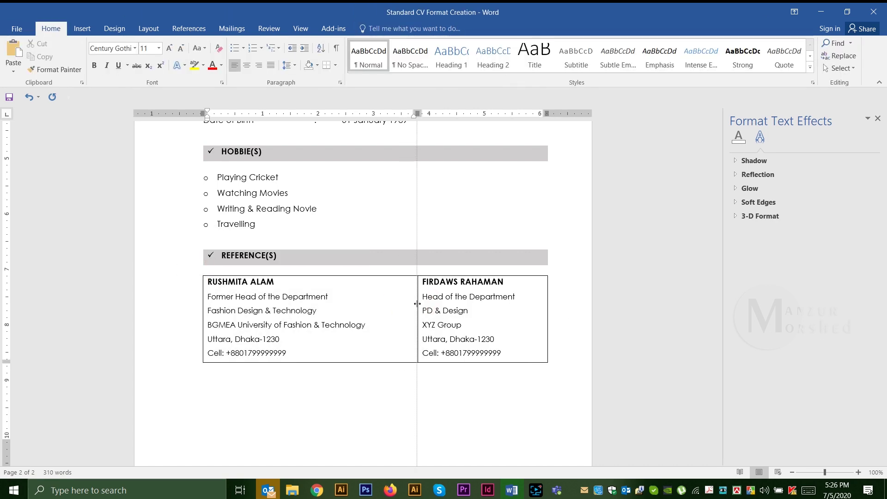
Step: Set the reference table's borders to None through Table Properties
left_click(199, 272)
right_click(268, 308)
left_click(300, 288)
left_click(466, 329)
left_click(297, 173)
left_click(525, 342)
left_click(483, 353)
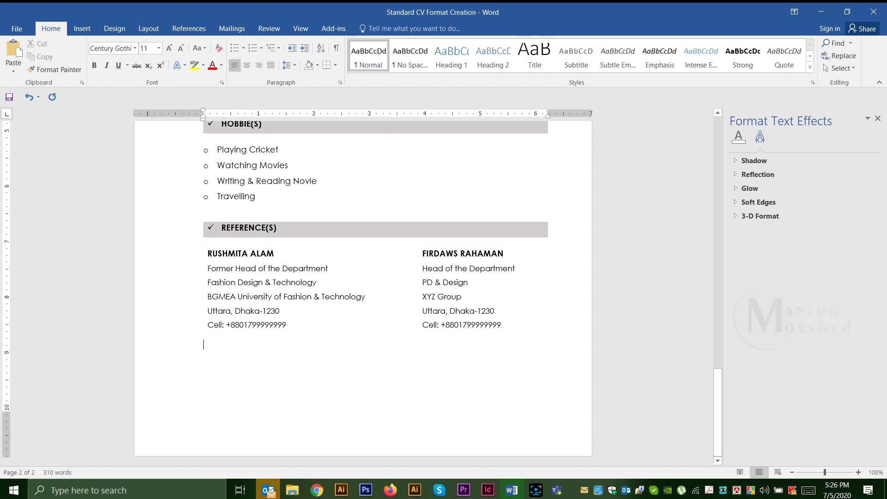
Step: Type the signer's name on a new line below the references and make it bold
key("Return")
key("Return")
key("Return")
left_click_drag(277, 386, 154, 392)
left_click(95, 65)
Step: Insert the signature image from file on the line above the signer's name
left_click(238, 370)
left_click(77, 30)
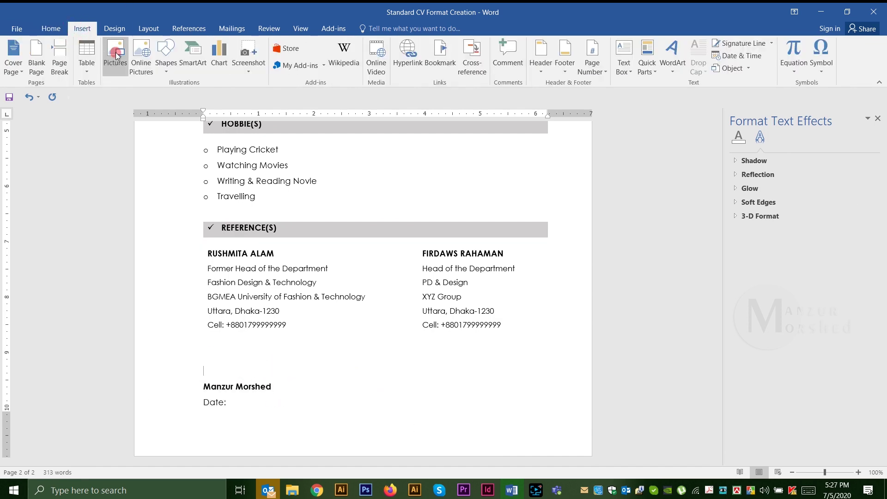
left_click(118, 58)
left_click(268, 95)
left_click(340, 254)
left_click_drag(250, 392, 270, 383)
Step: Try repositioning the signature picture, then undo the move
scroll(362, 357, "down", 5)
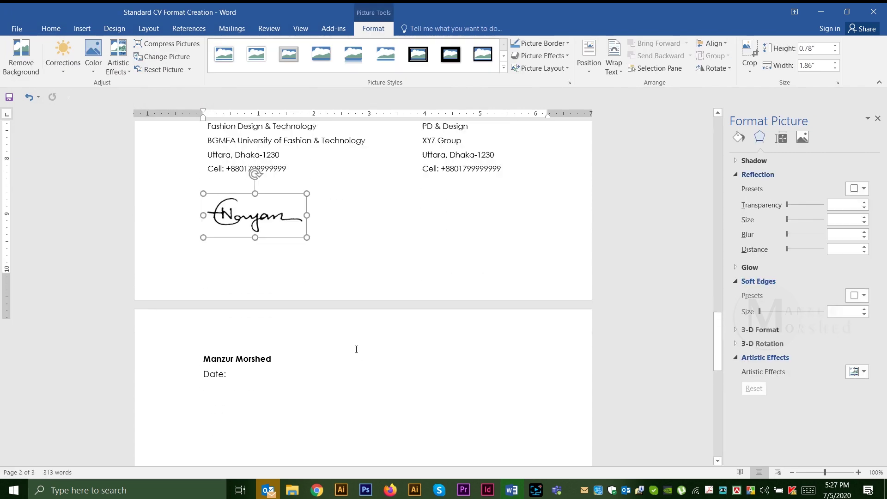
scroll(362, 357, "up", 2)
left_click_drag(307, 257, 282, 242)
left_click(250, 257)
key("ctrl+z")
key("ctrl+z")
key("ctrl+z")
key("ctrl+z")
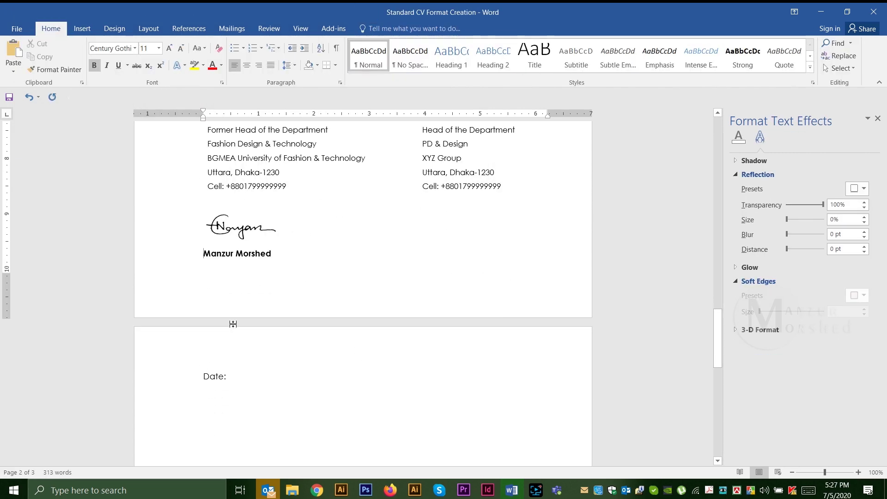
Step: Set the four Hobbies items to single line spacing
scroll(256, 283, "up", 6)
scroll(255, 283, "down", 6)
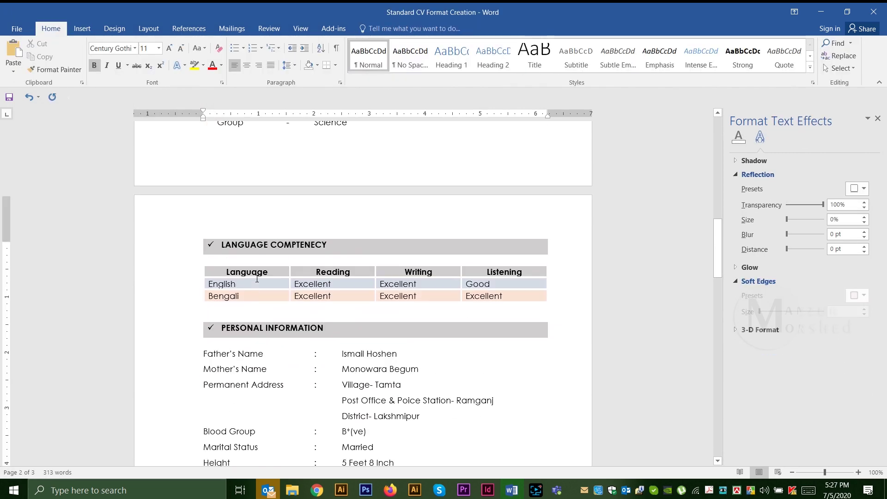
scroll(255, 283, "up", 2)
scroll(256, 283, "down", 2)
left_click_drag(259, 338, 199, 296)
key("ctrl+1")
Step: Set the signature picture's text wrapping to In Front of Text
scroll(222, 324, "down", 5)
left_click(236, 348)
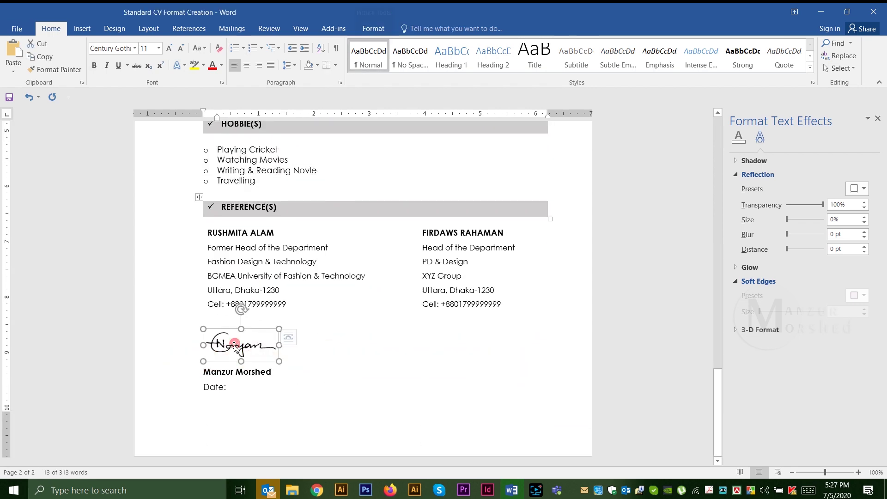
left_click(294, 337)
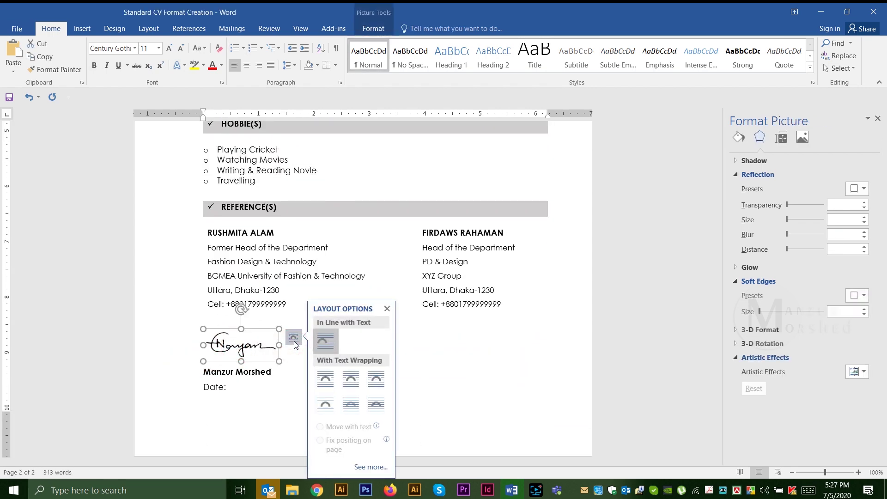
left_click(376, 404)
left_click(254, 392)
Step: Position the signature just above the name and place the cursor after Date:
left_click(234, 368)
left_click_drag(234, 368, 241, 350)
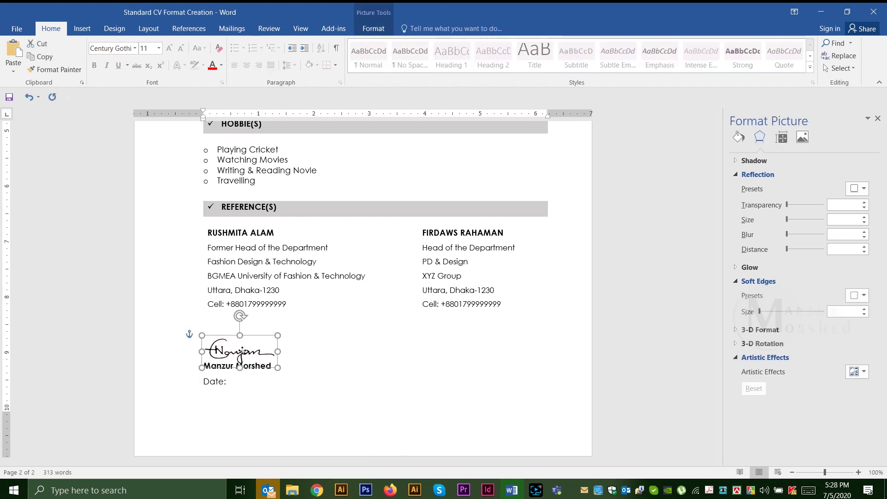
left_click(332, 402)
left_click(252, 350)
left_click(384, 365)
left_click(252, 388)
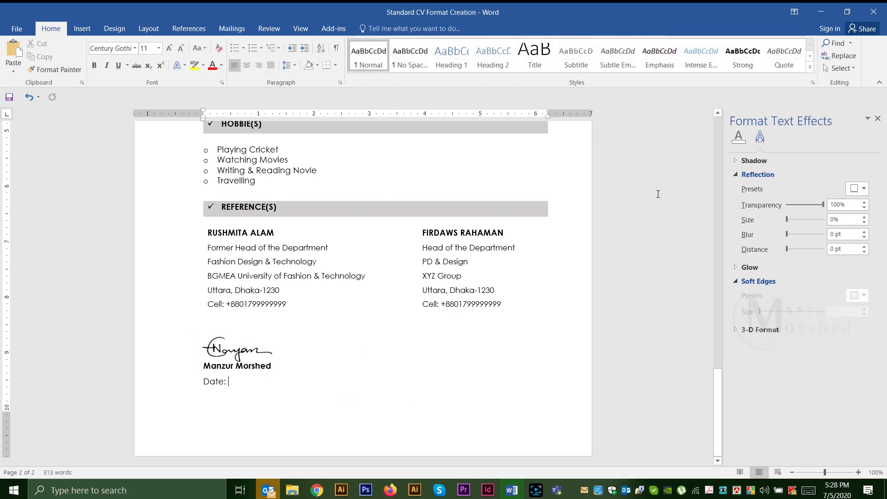
scroll(386, 257, "up", 20)
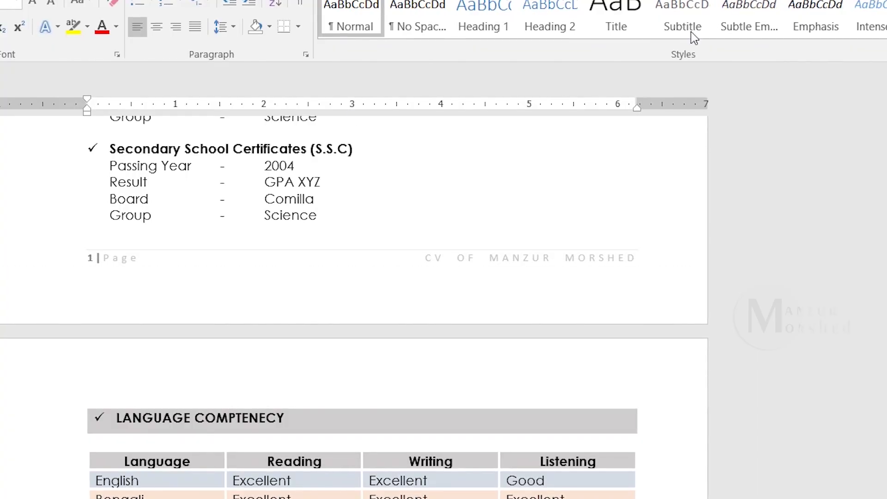
Step: Add an Accent Bar 1 page number at the bottom of the page
scroll(712, 37, "down", 1)
left_click(726, 32)
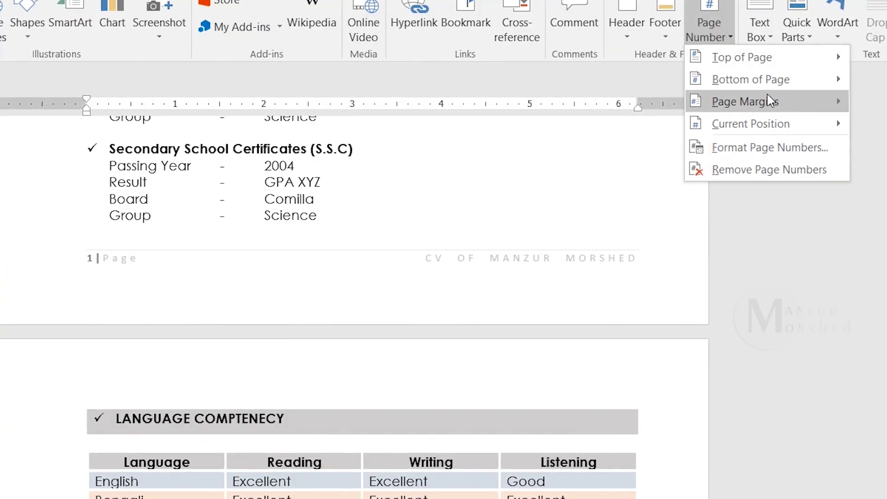
mouse_move(769, 98)
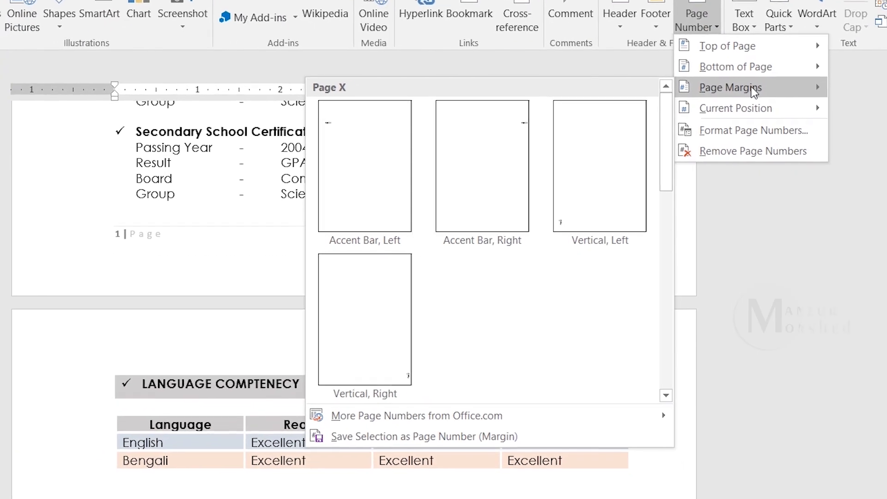
mouse_move(708, 71)
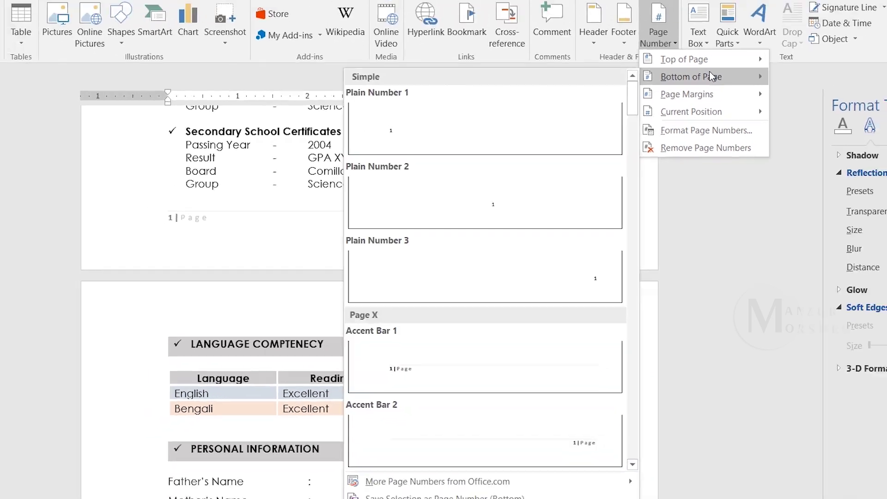
left_click(511, 328)
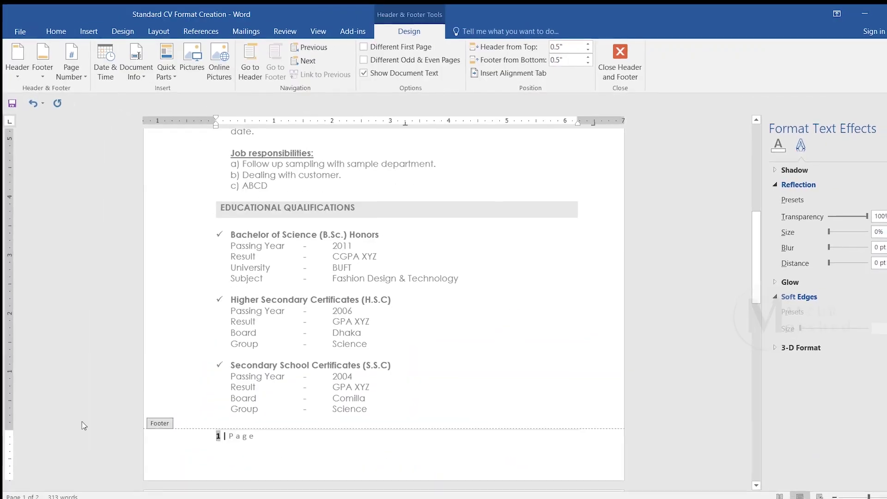
key("Escape")
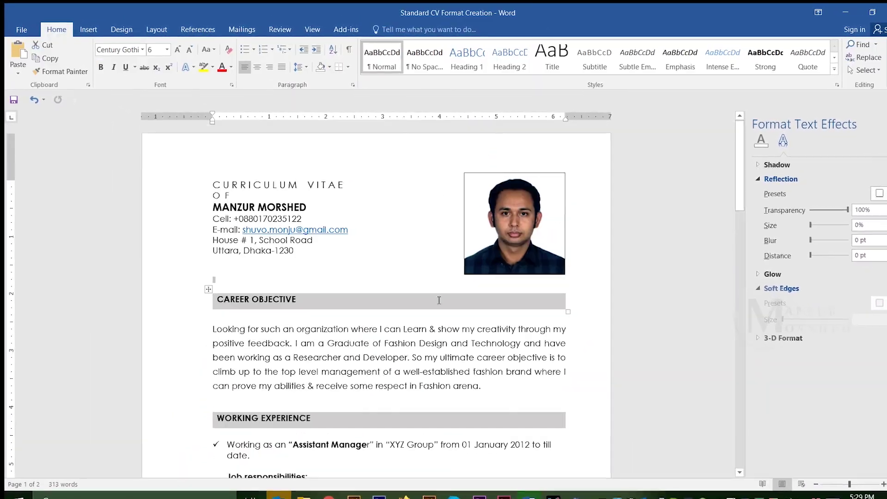
Step: Type a right-aligned 'CV OF' title with the owner's name in the footer
scroll(463, 305, "down", 15)
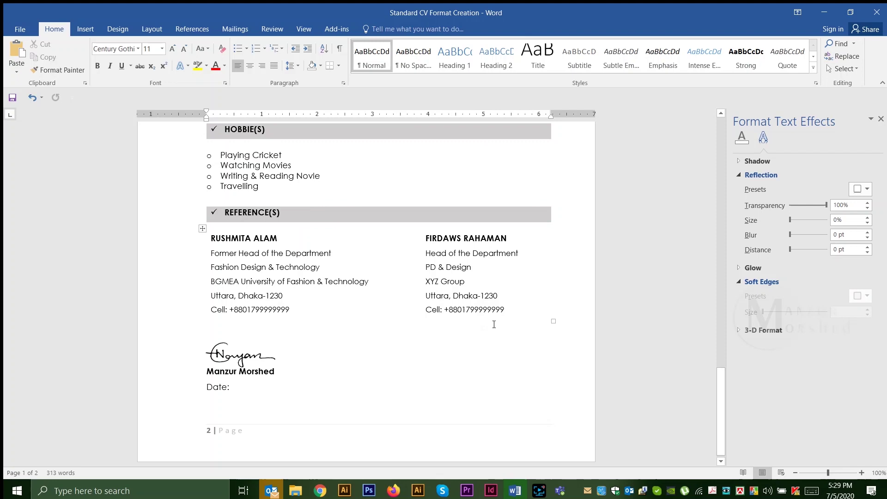
double_click(251, 442)
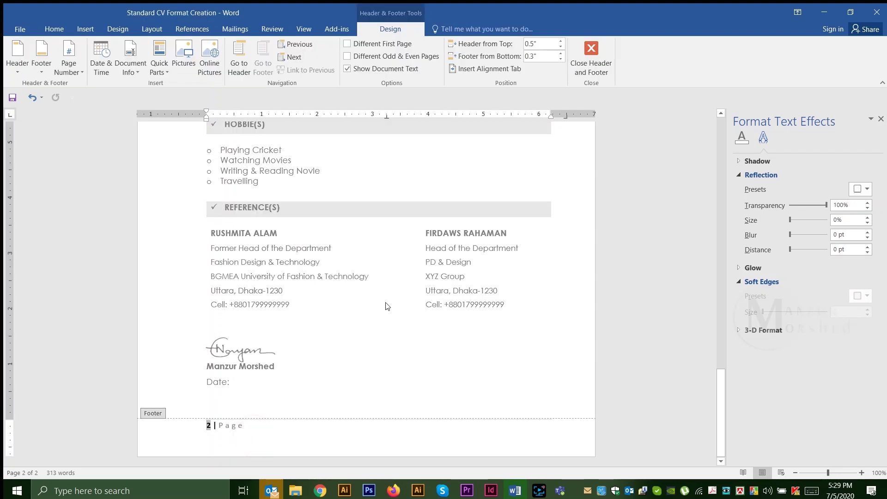
scroll(287, 218, "up", 10)
key("Tab")
key("Tab")
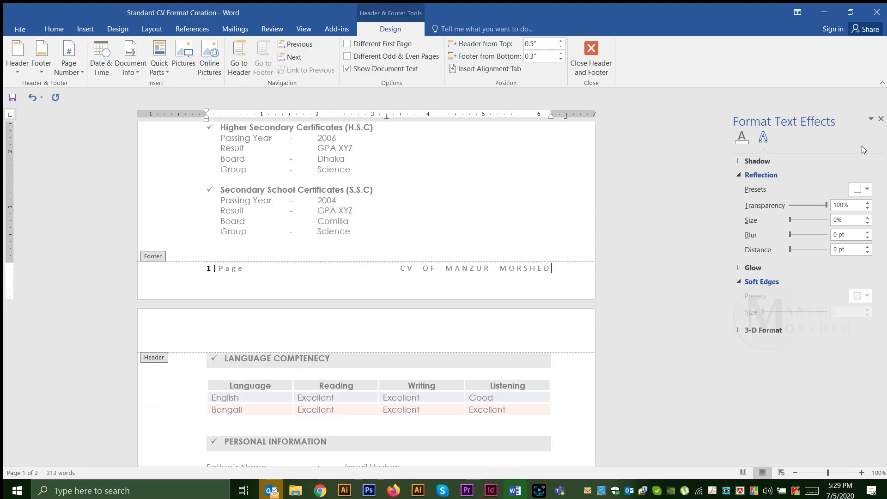
Step: Format the whole footer line at font size 9 and bold
key("ctrl+a")
left_click(54, 28)
left_click(153, 49)
type("9")
key("Return")
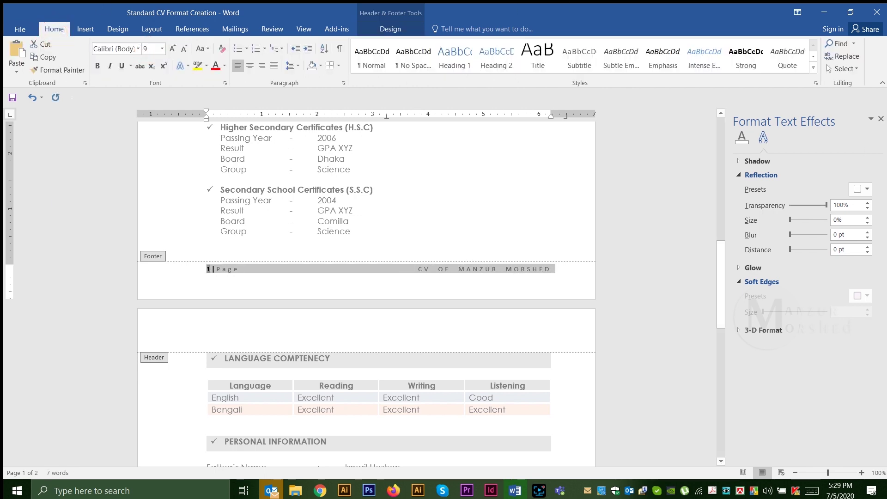
left_click(97, 66)
Step: Leave footer editing and open the File info page
double_click(388, 217)
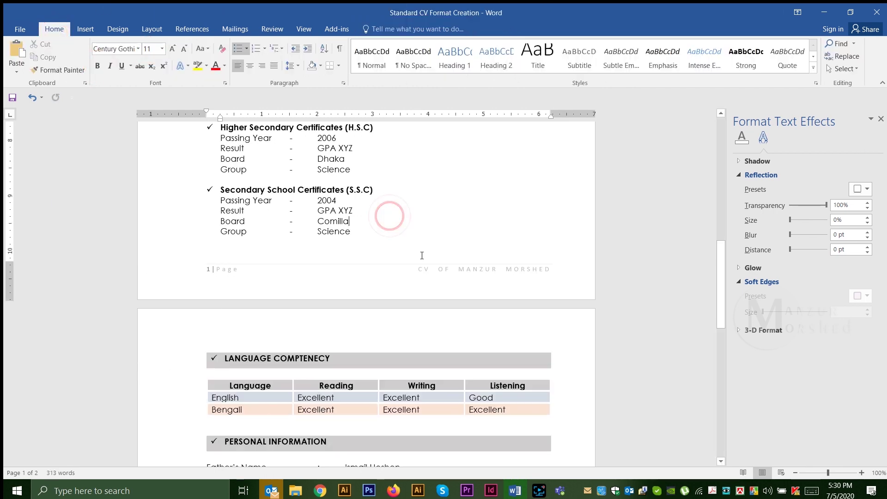
scroll(382, 326, "up", 8)
scroll(382, 326, "up", 9)
left_click(20, 29)
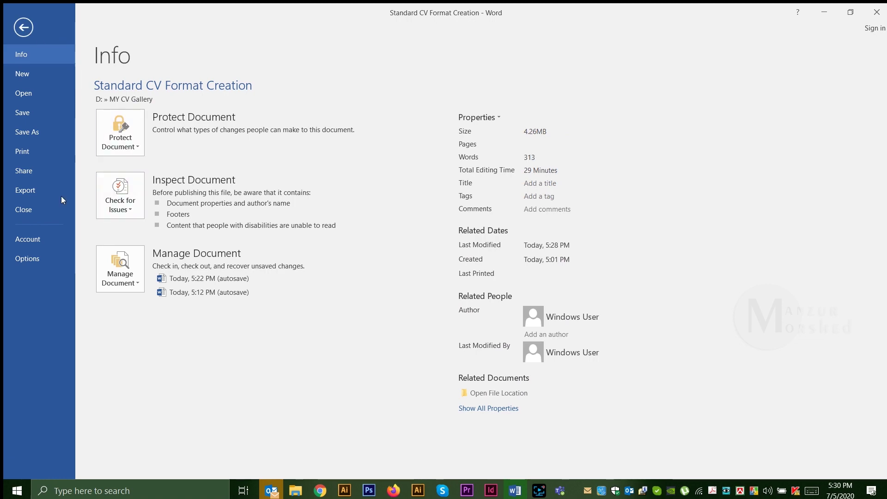
Step: After previewing, save a PDF copy named Standard CV Format Creation in MY CV Gallery
left_click(28, 152)
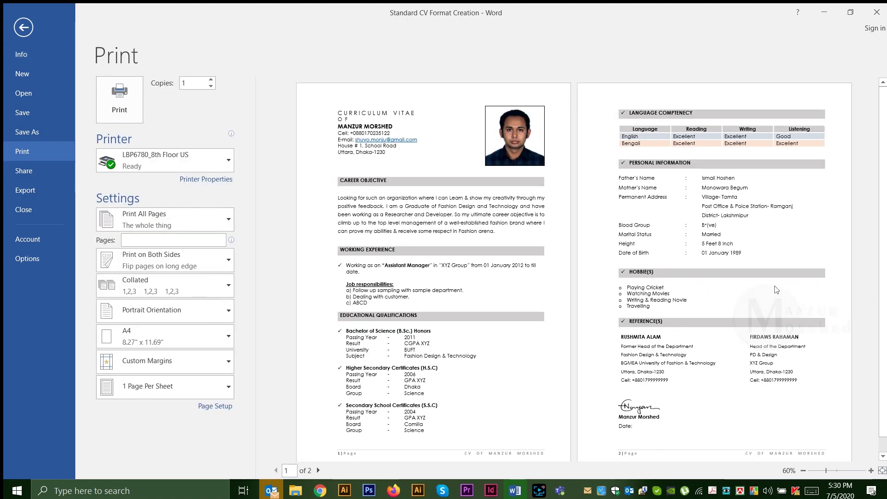
left_click(27, 131)
left_click(141, 176)
left_click(147, 212)
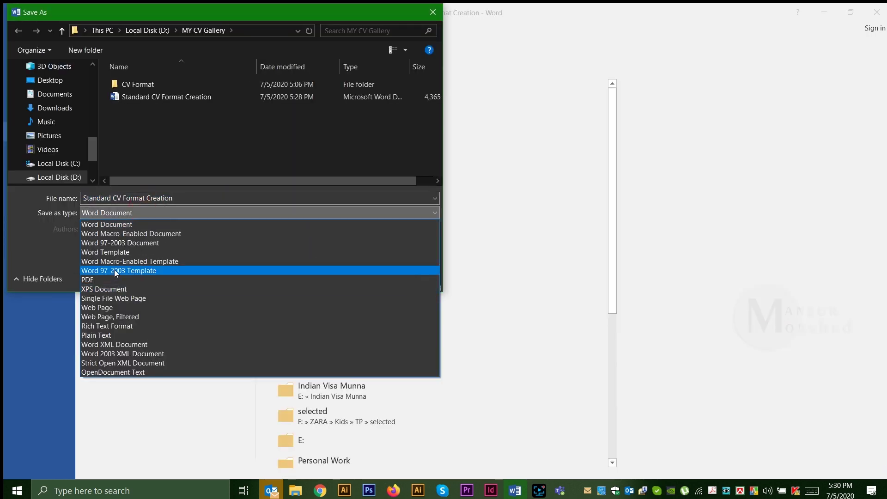
left_click(115, 279)
left_click(350, 310)
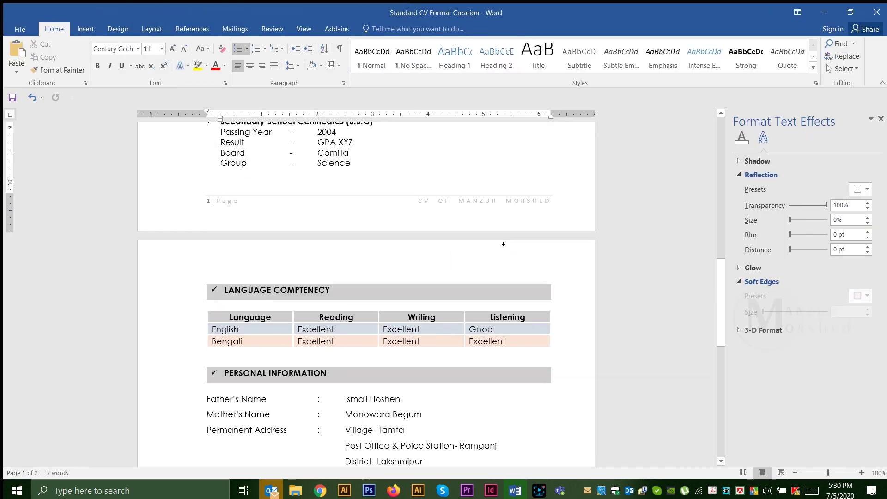
scroll(406, 264, "up", 5)
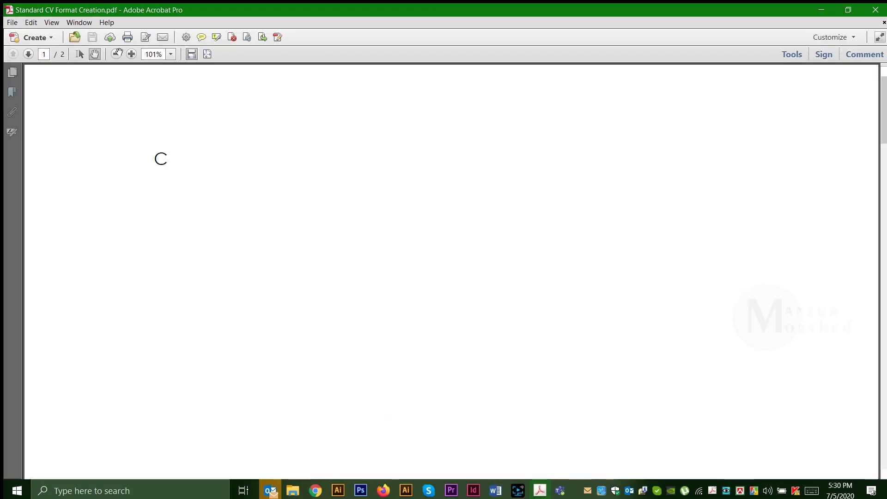
Step: View both PDF pages at 100% zoom, then quit Acrobat back to Word
left_click(113, 55)
scroll(444, 242, "down", 15)
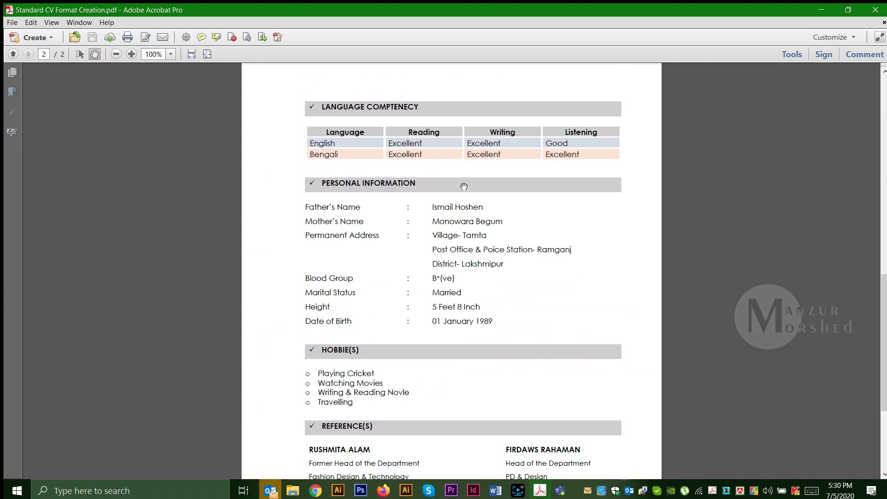
scroll(464, 187, "up", 15)
key("ctrl+q")
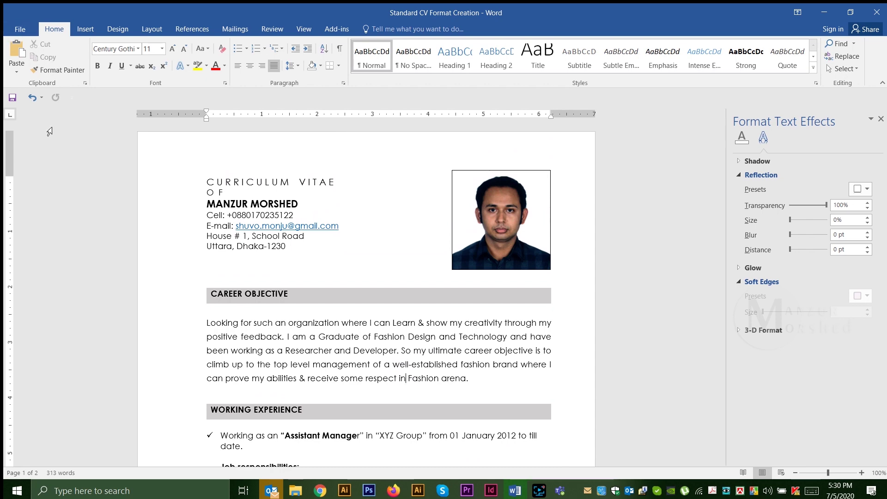
scroll(449, 308, "down", 20)
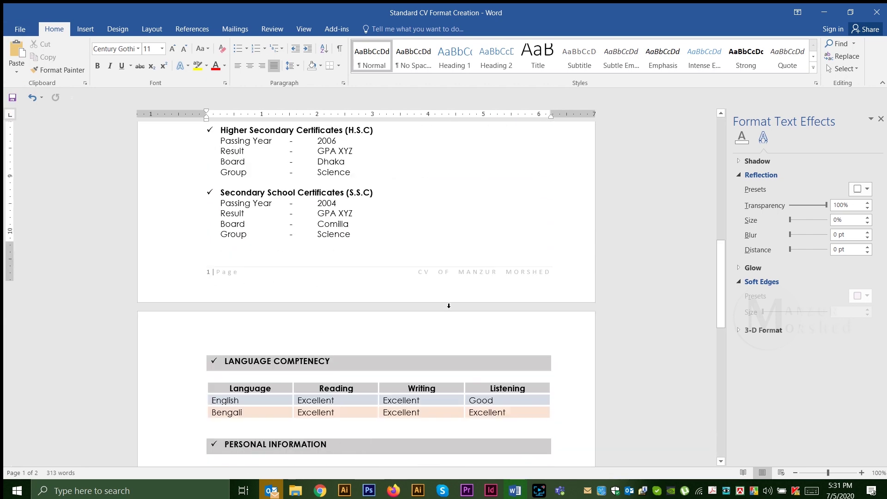
scroll(369, 324, "up", 8)
scroll(368, 323, "up", 10)
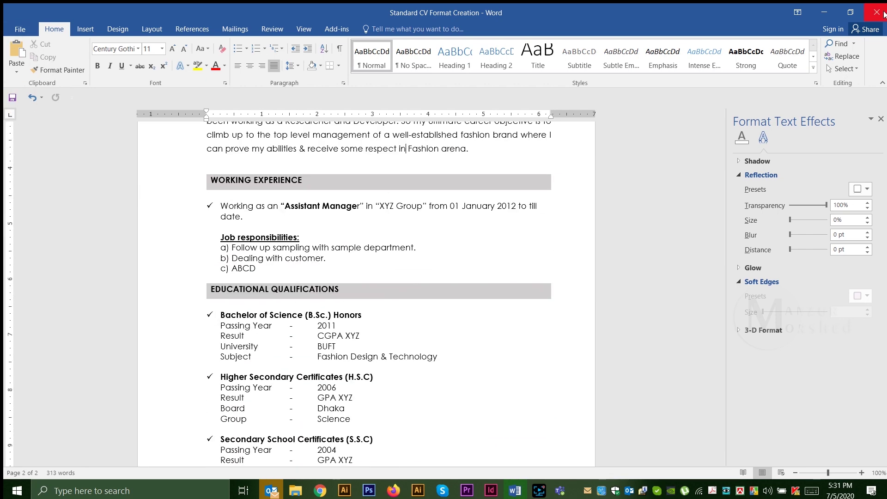
Step: Close the finished CV, then open and review the Basic CV (Single Page) sample
left_click(883, 14)
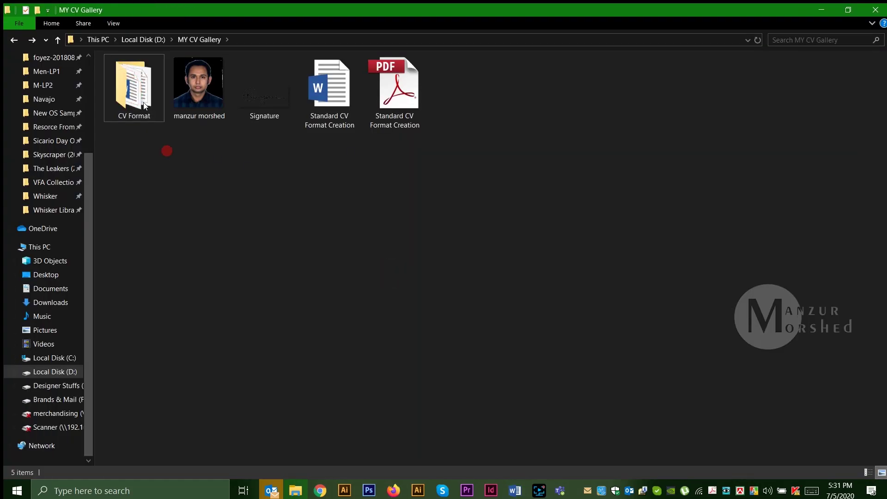
key("Return")
double_click(147, 124)
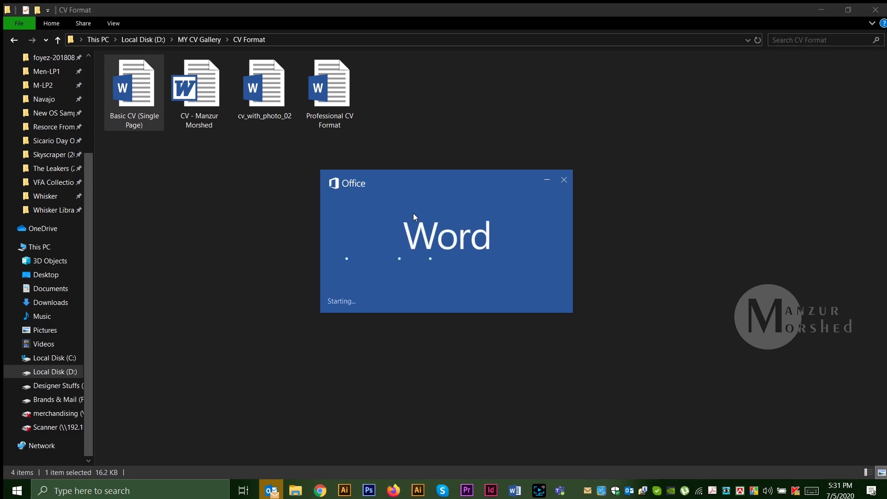
left_click(500, 281)
scroll(509, 317, "down", 8)
scroll(554, 325, "up", 5)
scroll(554, 325, "up", 3)
scroll(564, 293, "down", 6)
left_click(877, 12)
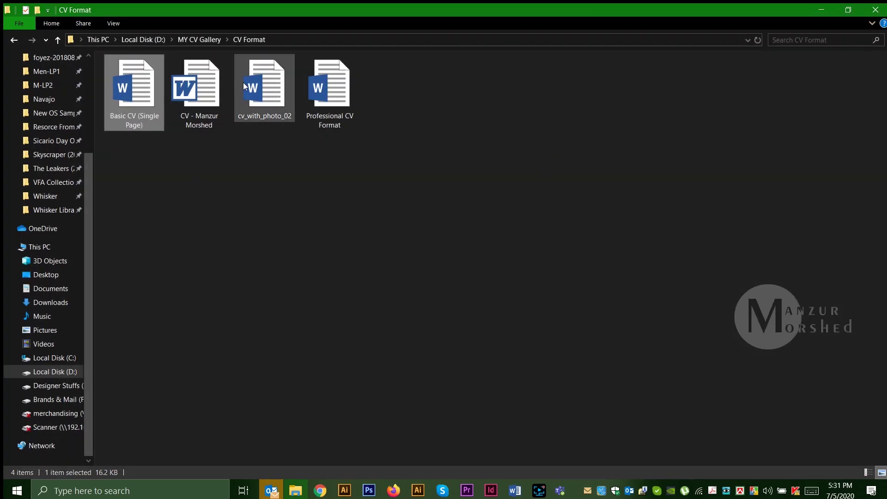
Step: Scroll through the older four-page CV, then return to the CV Format folder
double_click(212, 97)
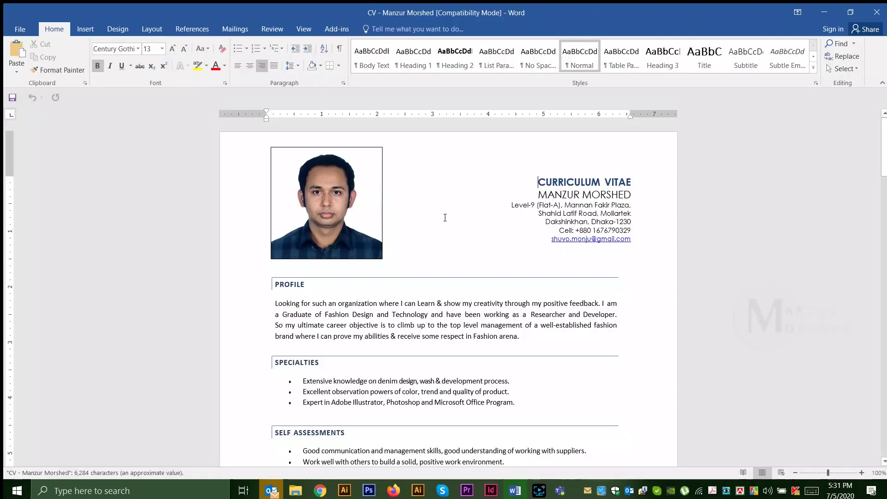
left_click(404, 340)
scroll(437, 318, "down", 15)
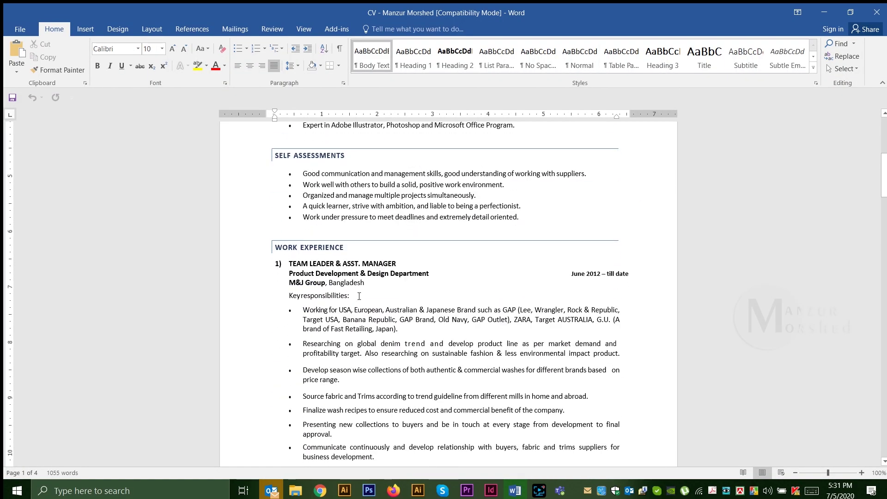
scroll(360, 289, "down", 17)
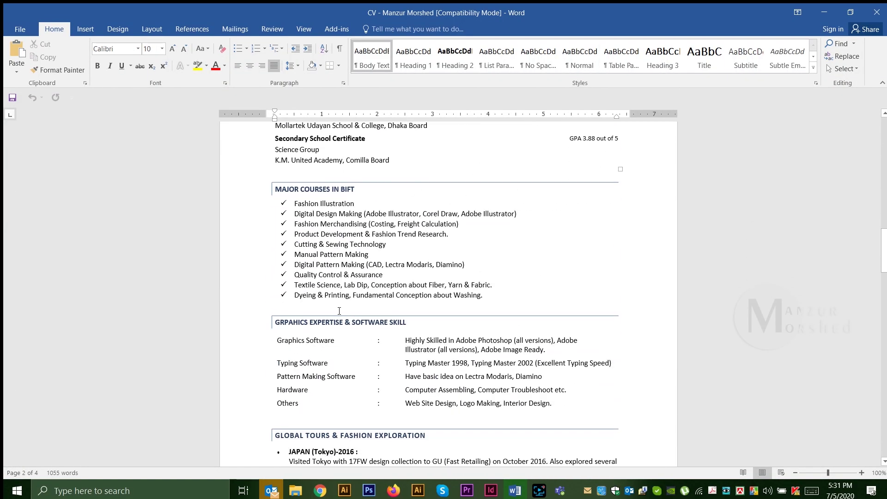
scroll(428, 299, "down", 15)
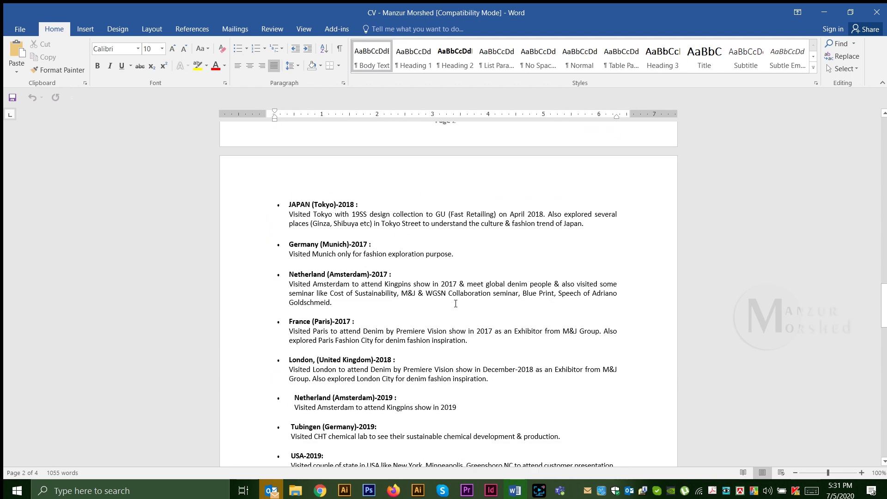
scroll(430, 332, "down", 18)
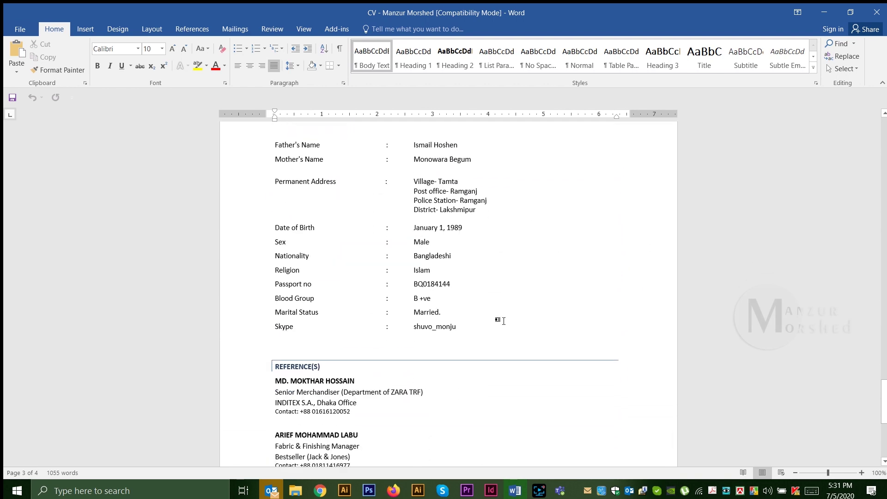
scroll(493, 319, "down", 3)
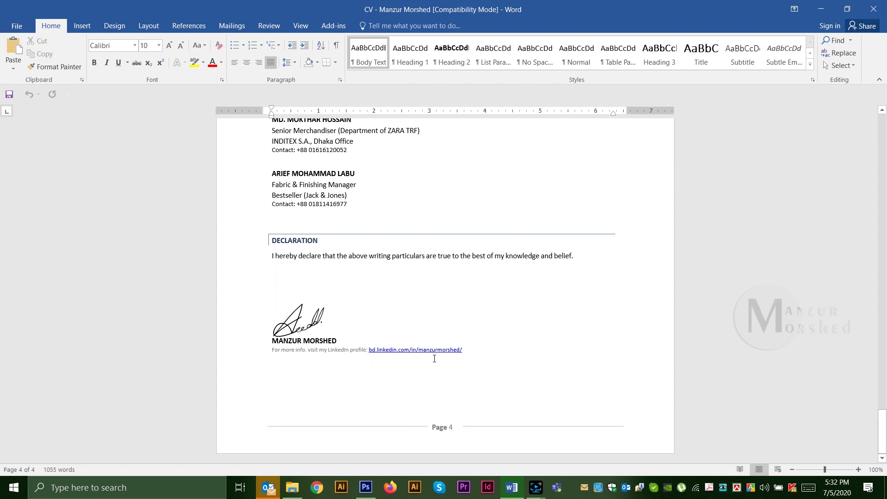
left_click(292, 488)
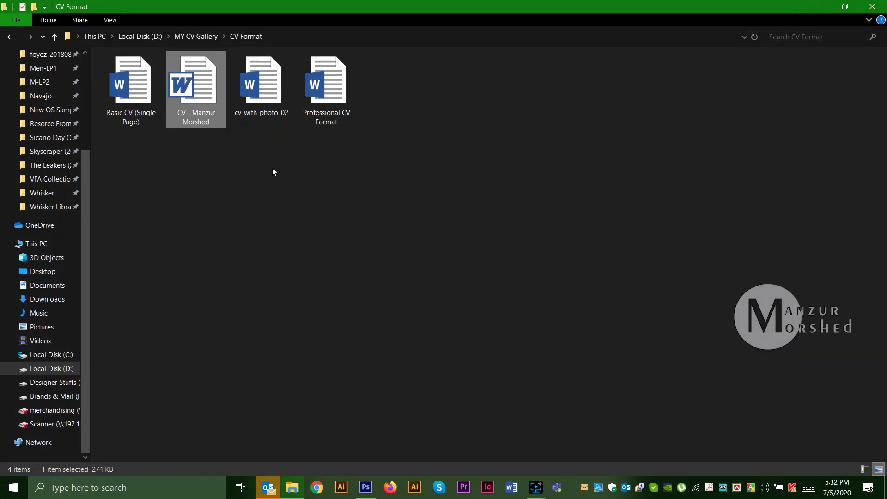
Step: Review cv_with_photo_02 with editing enabled, then open Professional CV Format and enable editing
double_click(268, 90)
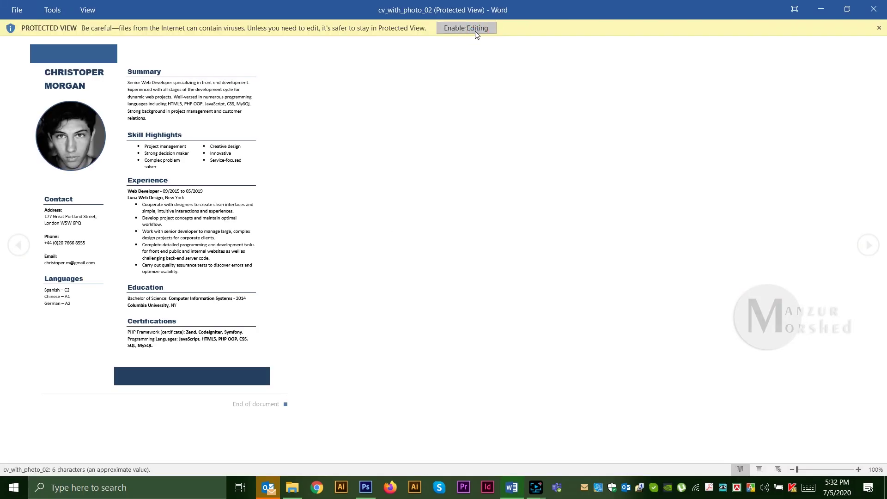
left_click(467, 28)
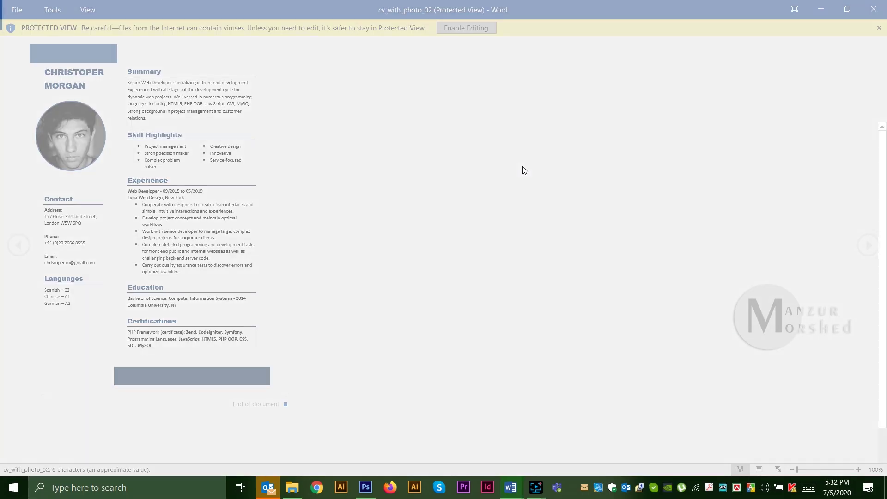
scroll(562, 259, "down", 7)
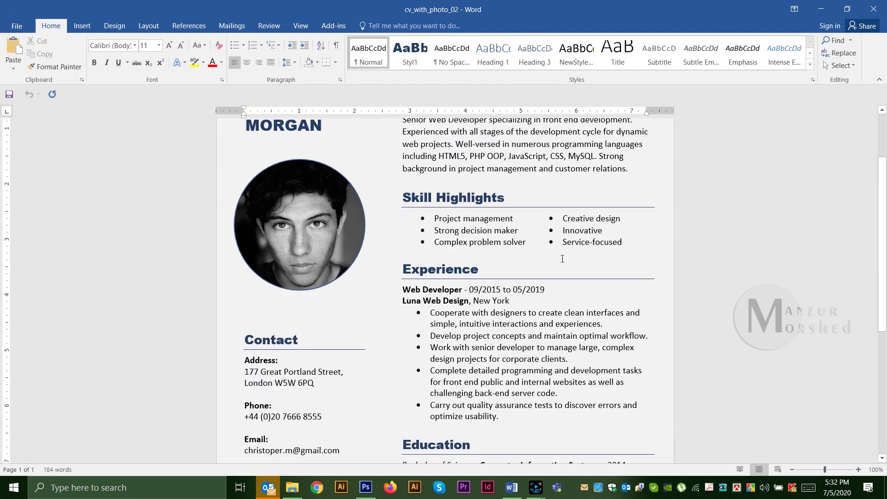
scroll(563, 259, "up", 10)
scroll(563, 259, "down", 3)
left_click(874, 8)
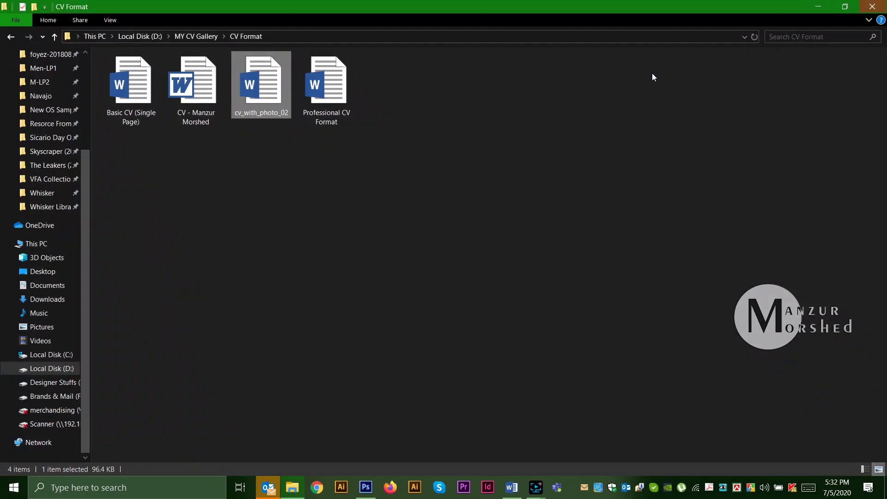
double_click(338, 123)
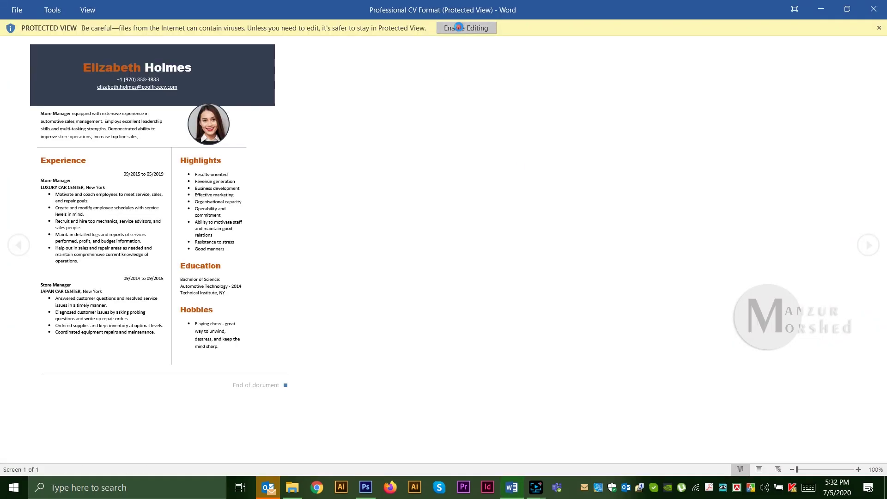
left_click(459, 27)
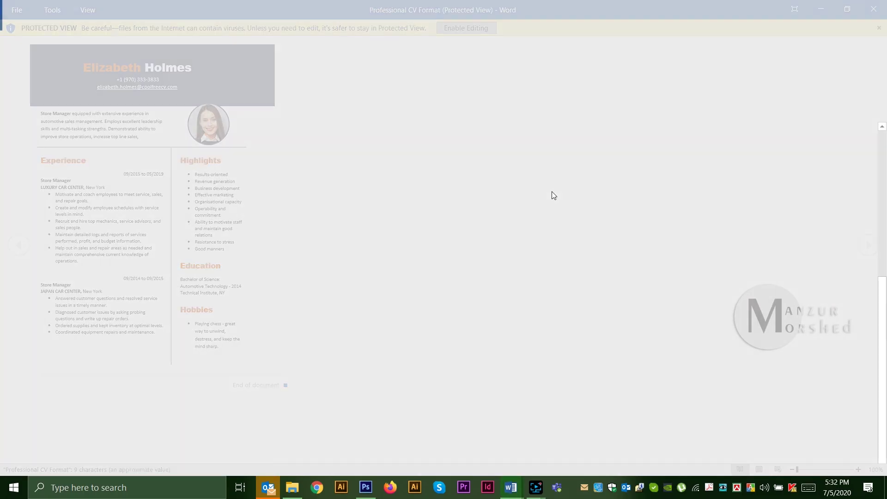